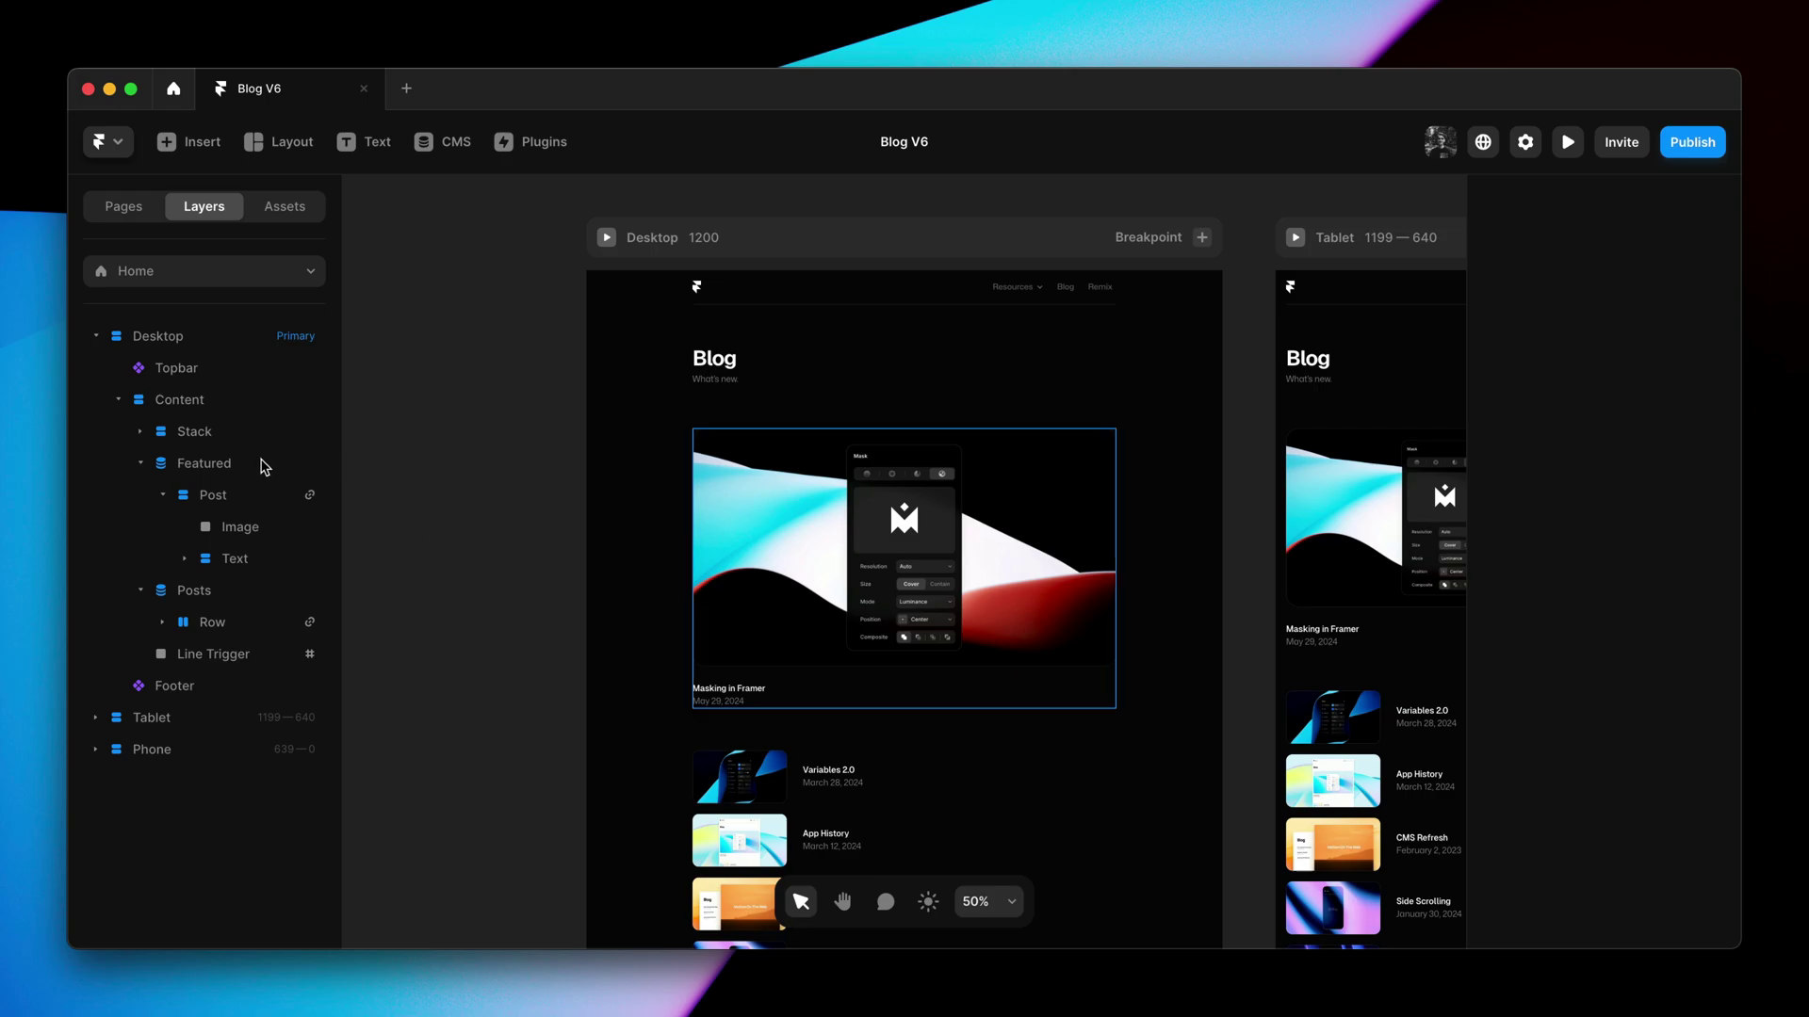
Inspect the Featured and Posts collection lists and their settings
{"action": "left_click", "coordinate": [264, 465]}
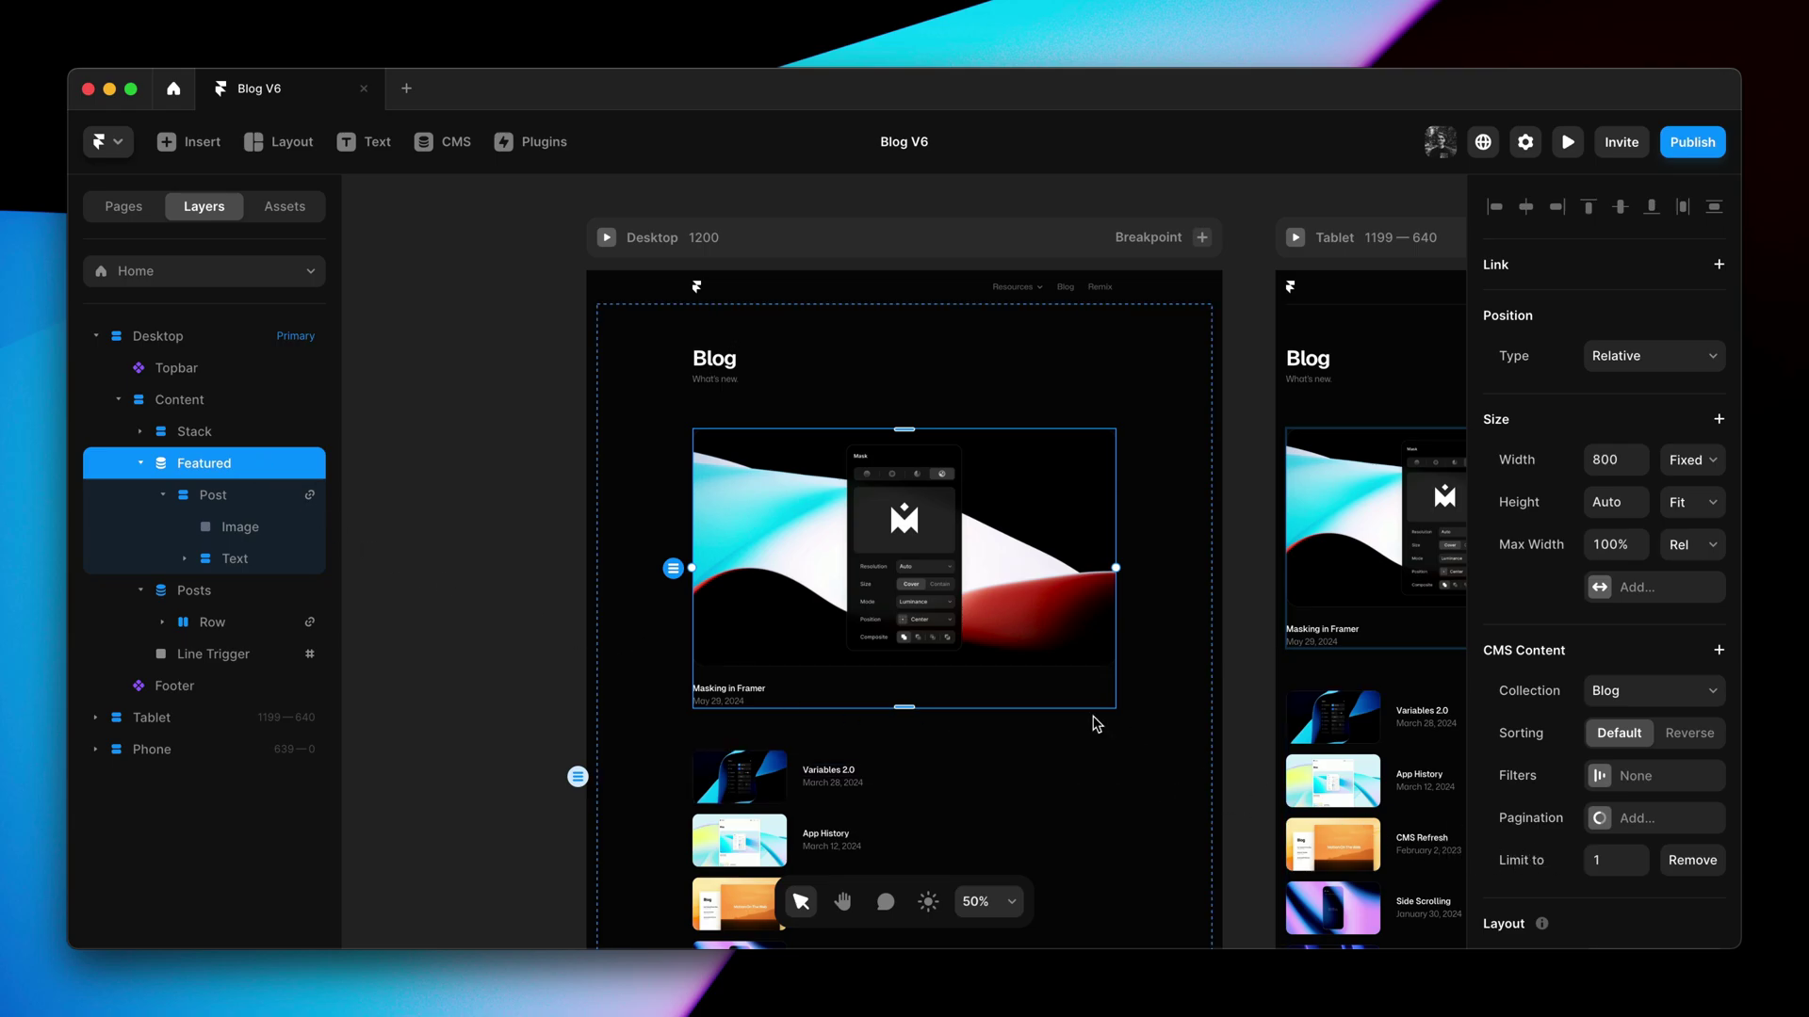
{"action": "left_click", "coordinate": [231, 592]}
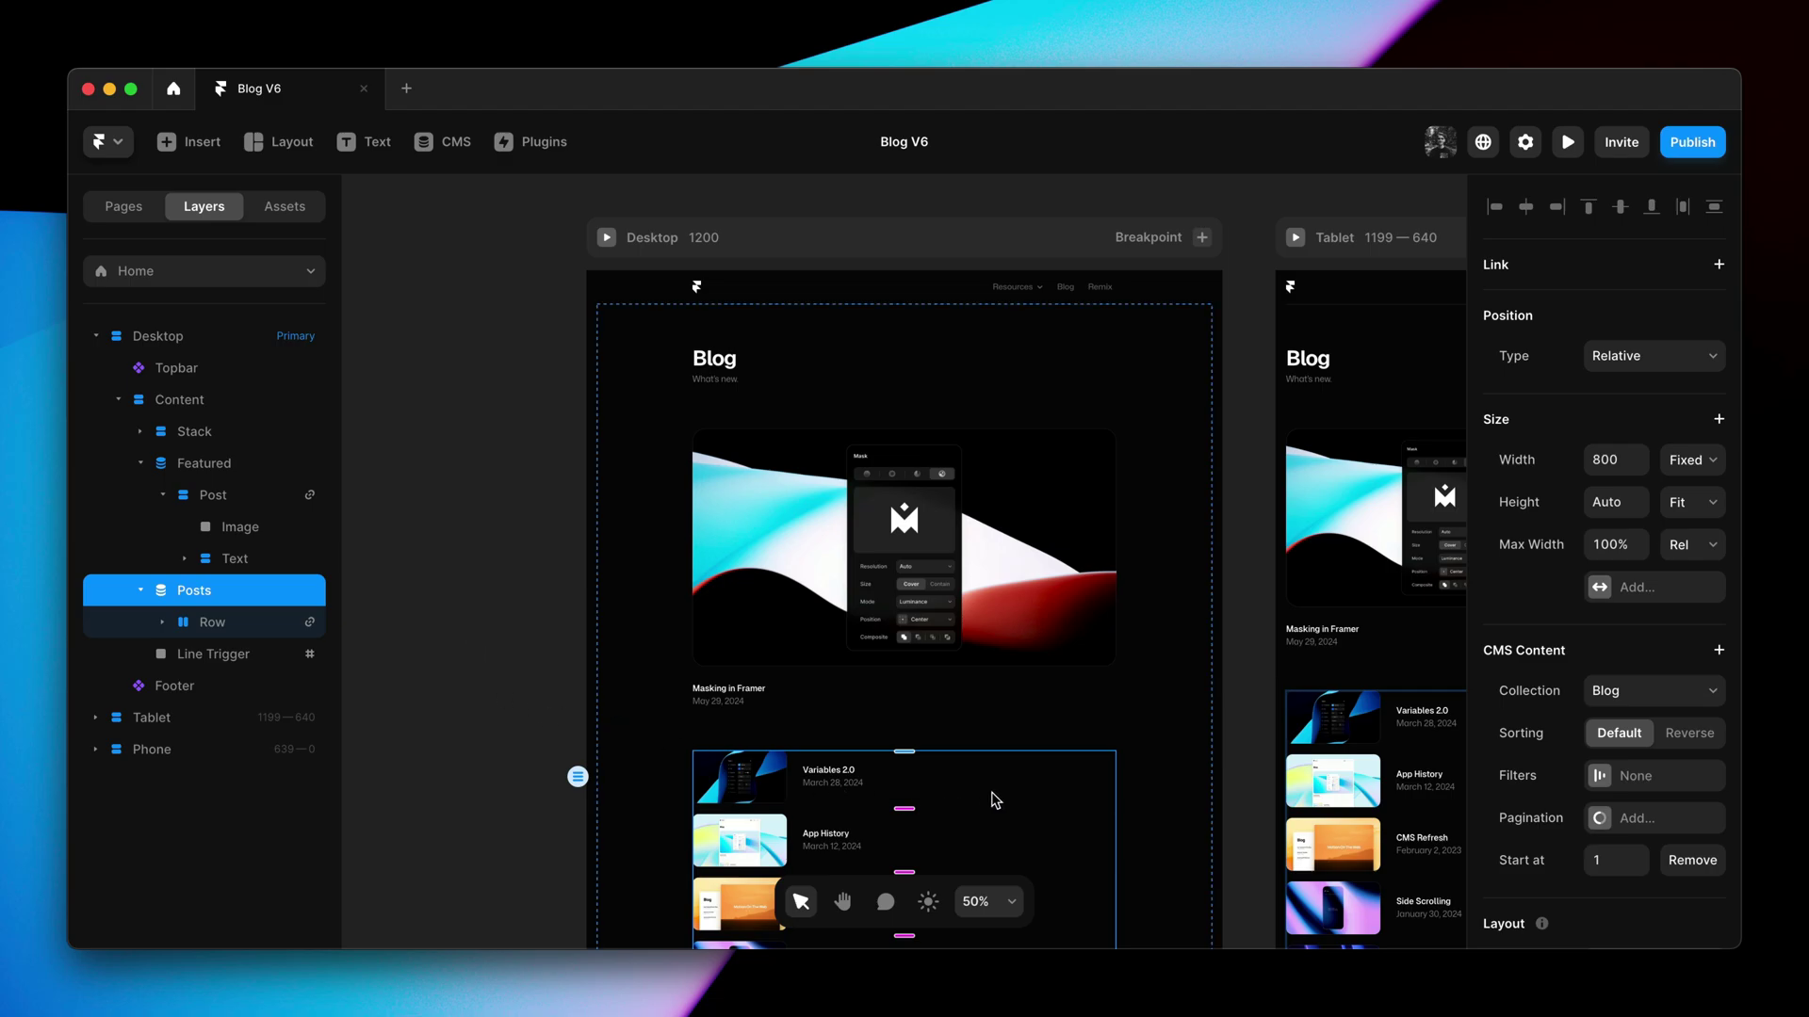
{"action": "left_click", "coordinate": [525, 743]}
{"action": "scroll", "coordinate": [500, 742], "scroll_direction": "down", "scroll_amount": 5}
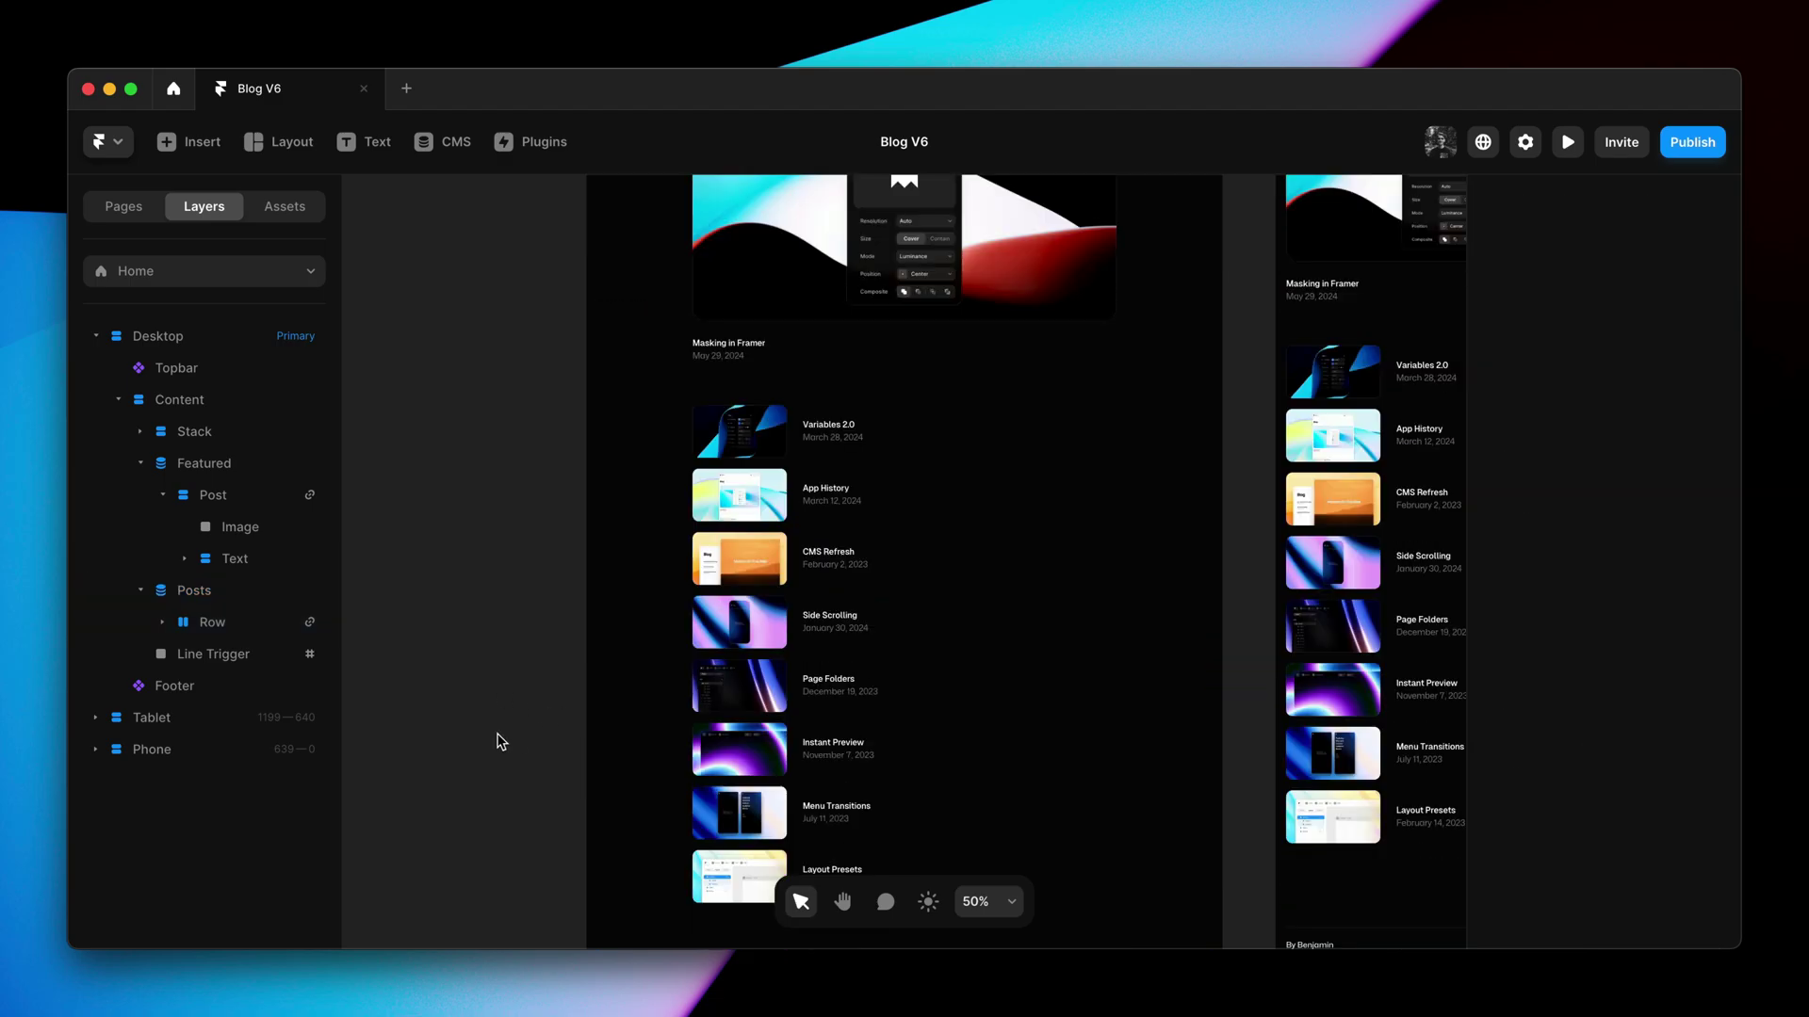
{"action": "scroll", "coordinate": [499, 742], "scroll_direction": "down", "scroll_amount": 1}
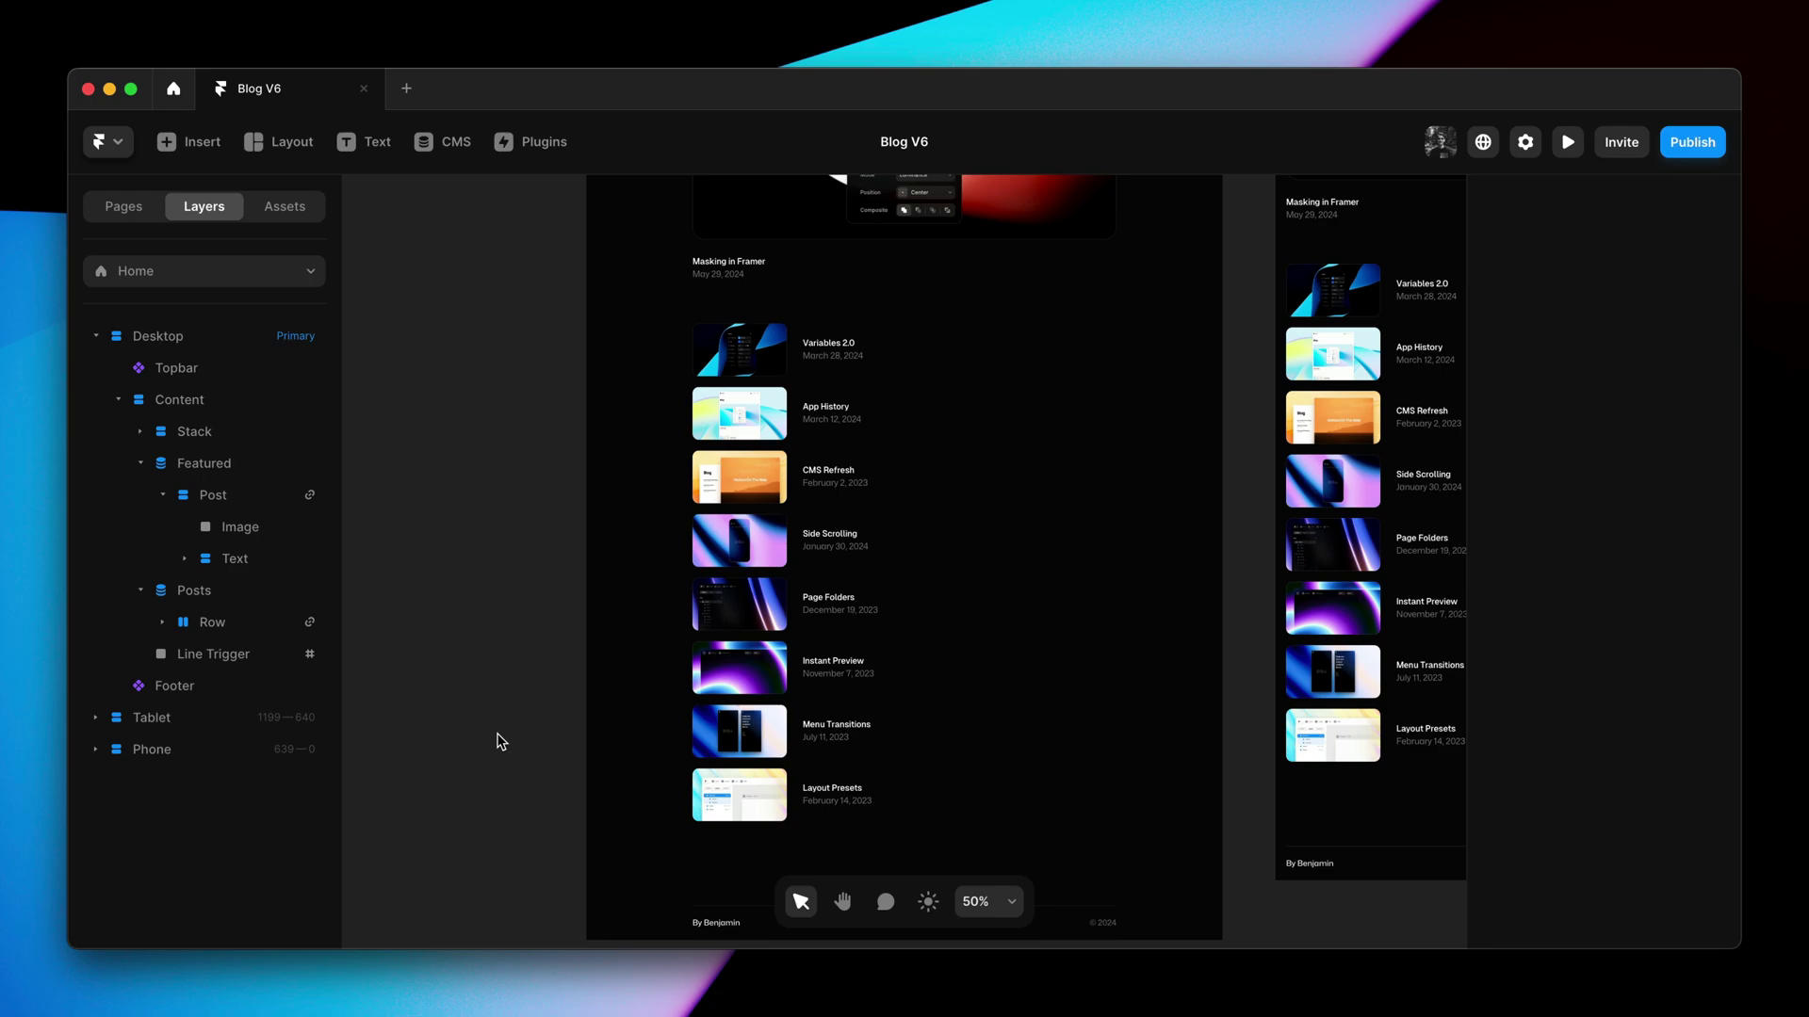
Set the Posts collection list's pagination to Load More
{"action": "left_click", "coordinate": [226, 597]}
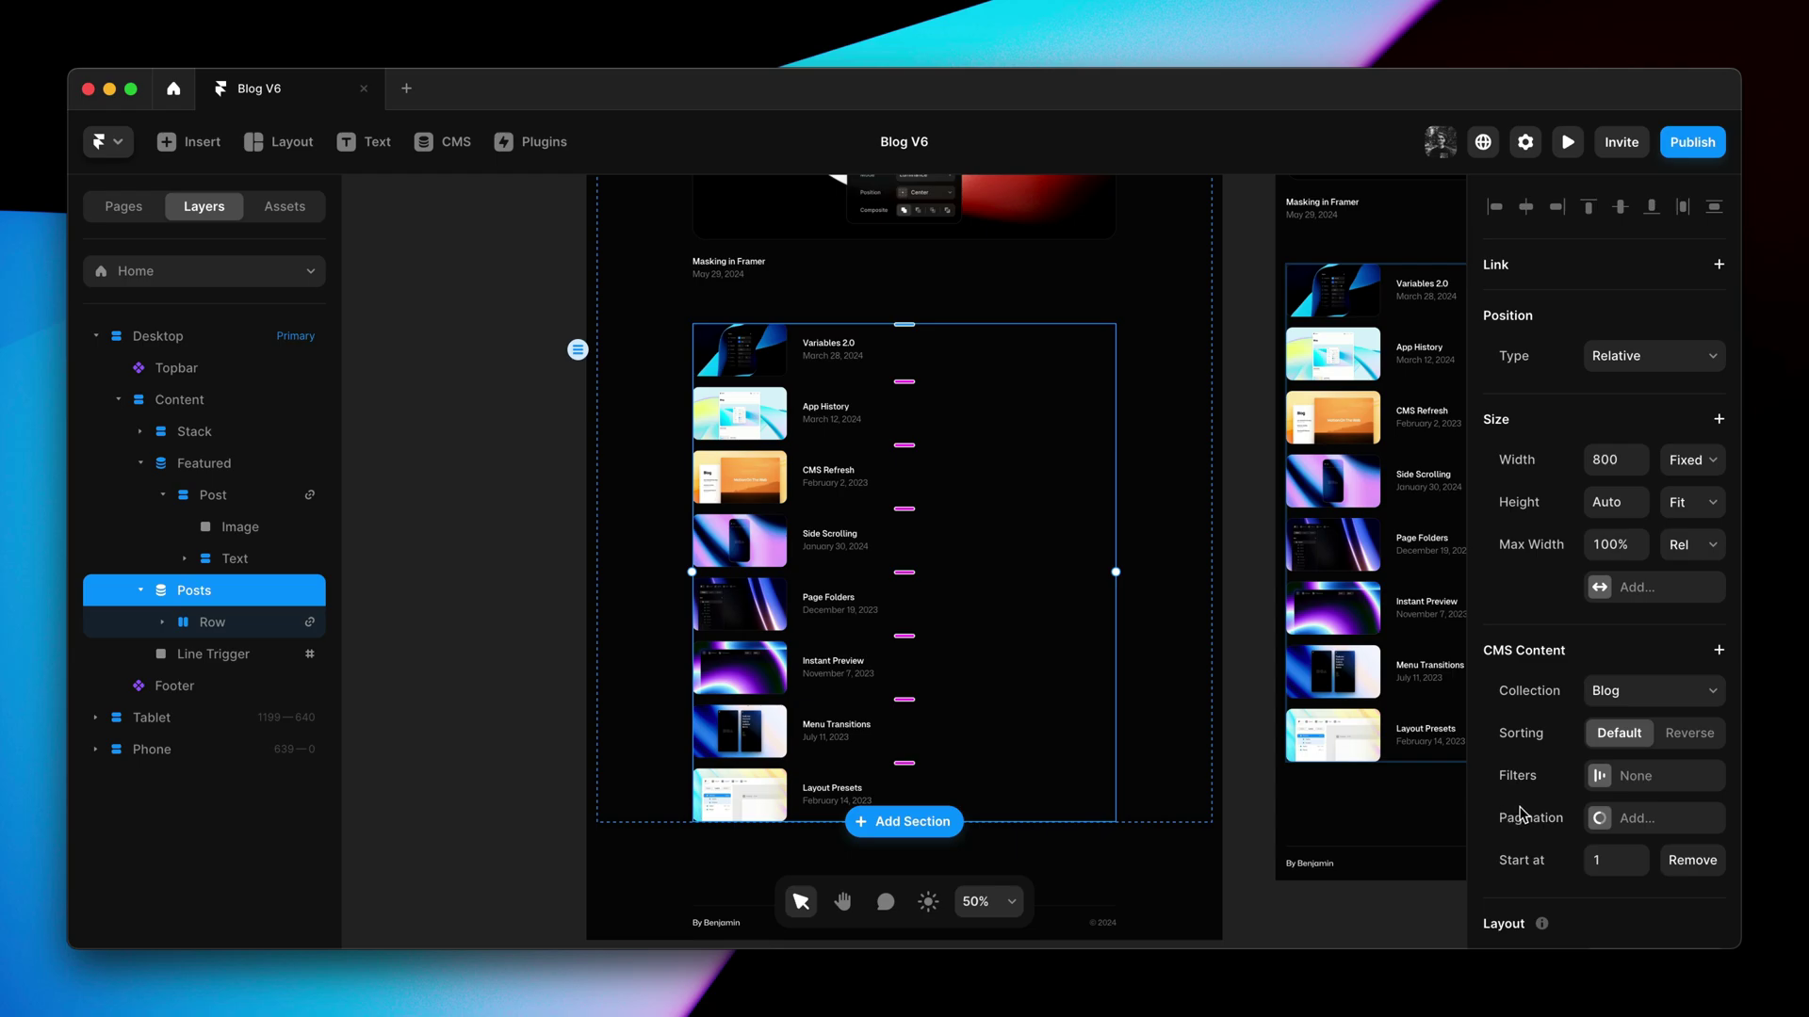
{"action": "left_click", "coordinate": [1654, 822]}
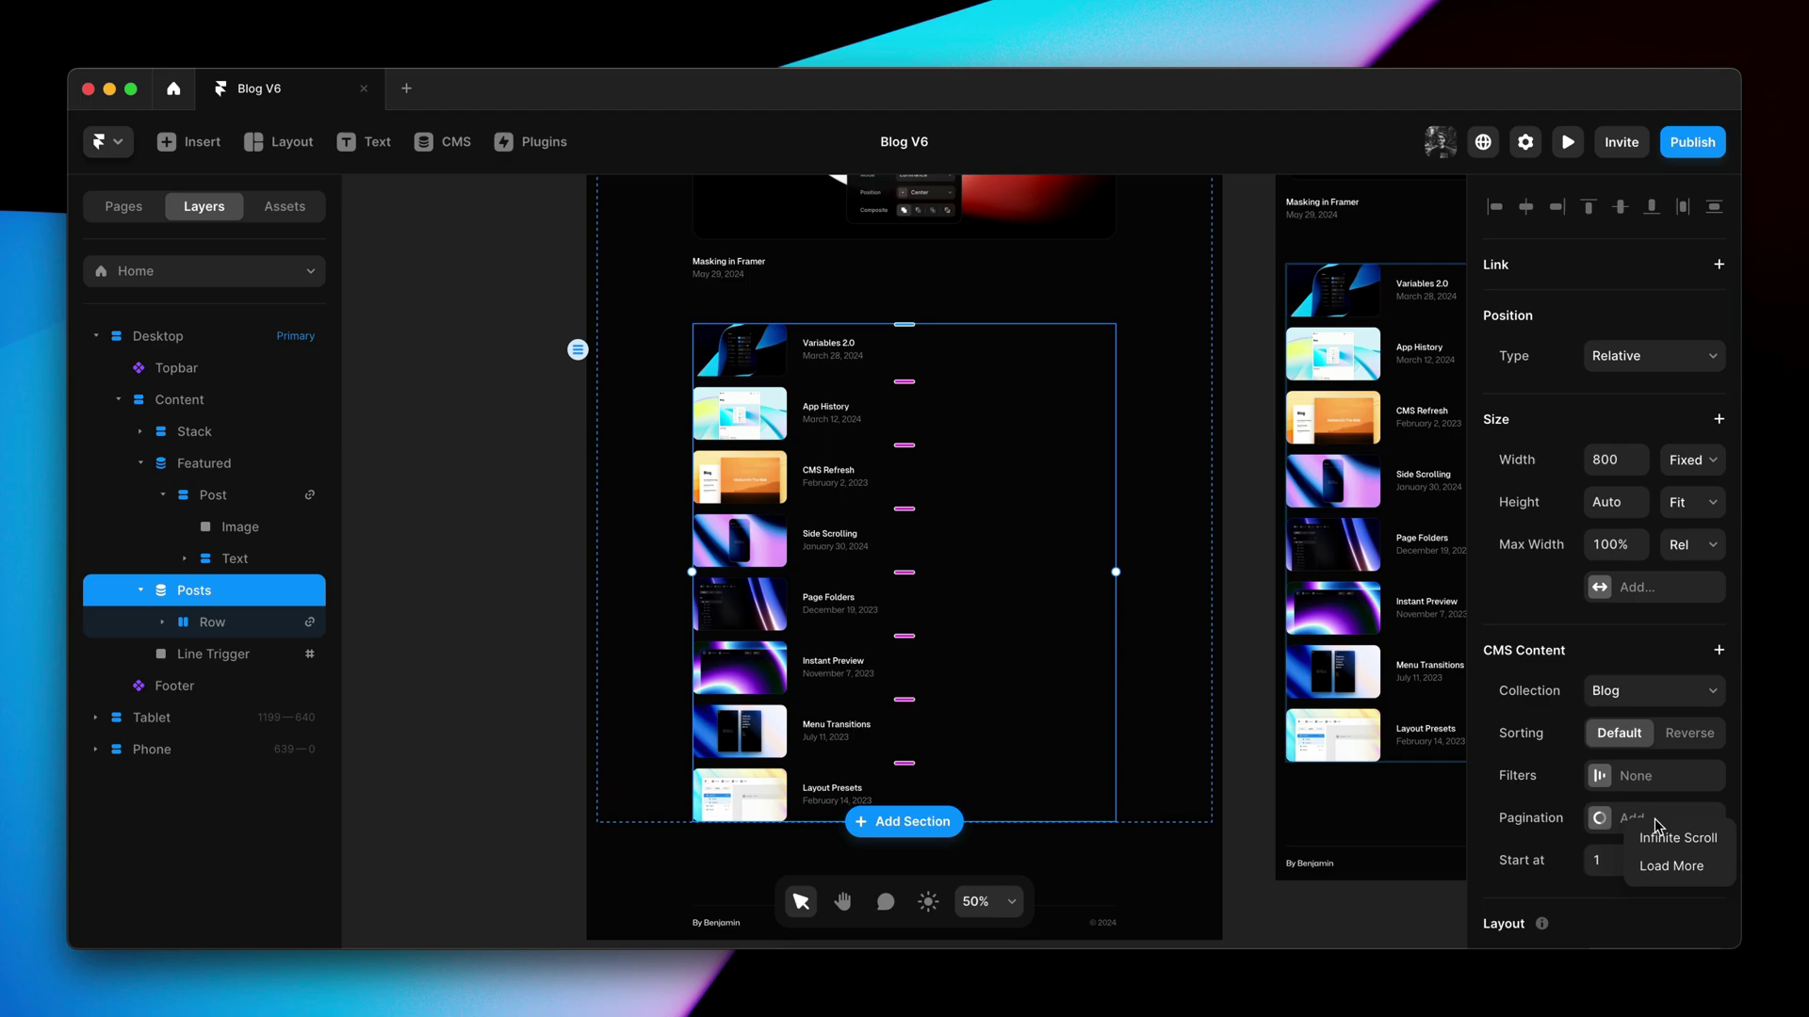
{"action": "left_click", "coordinate": [1708, 868]}
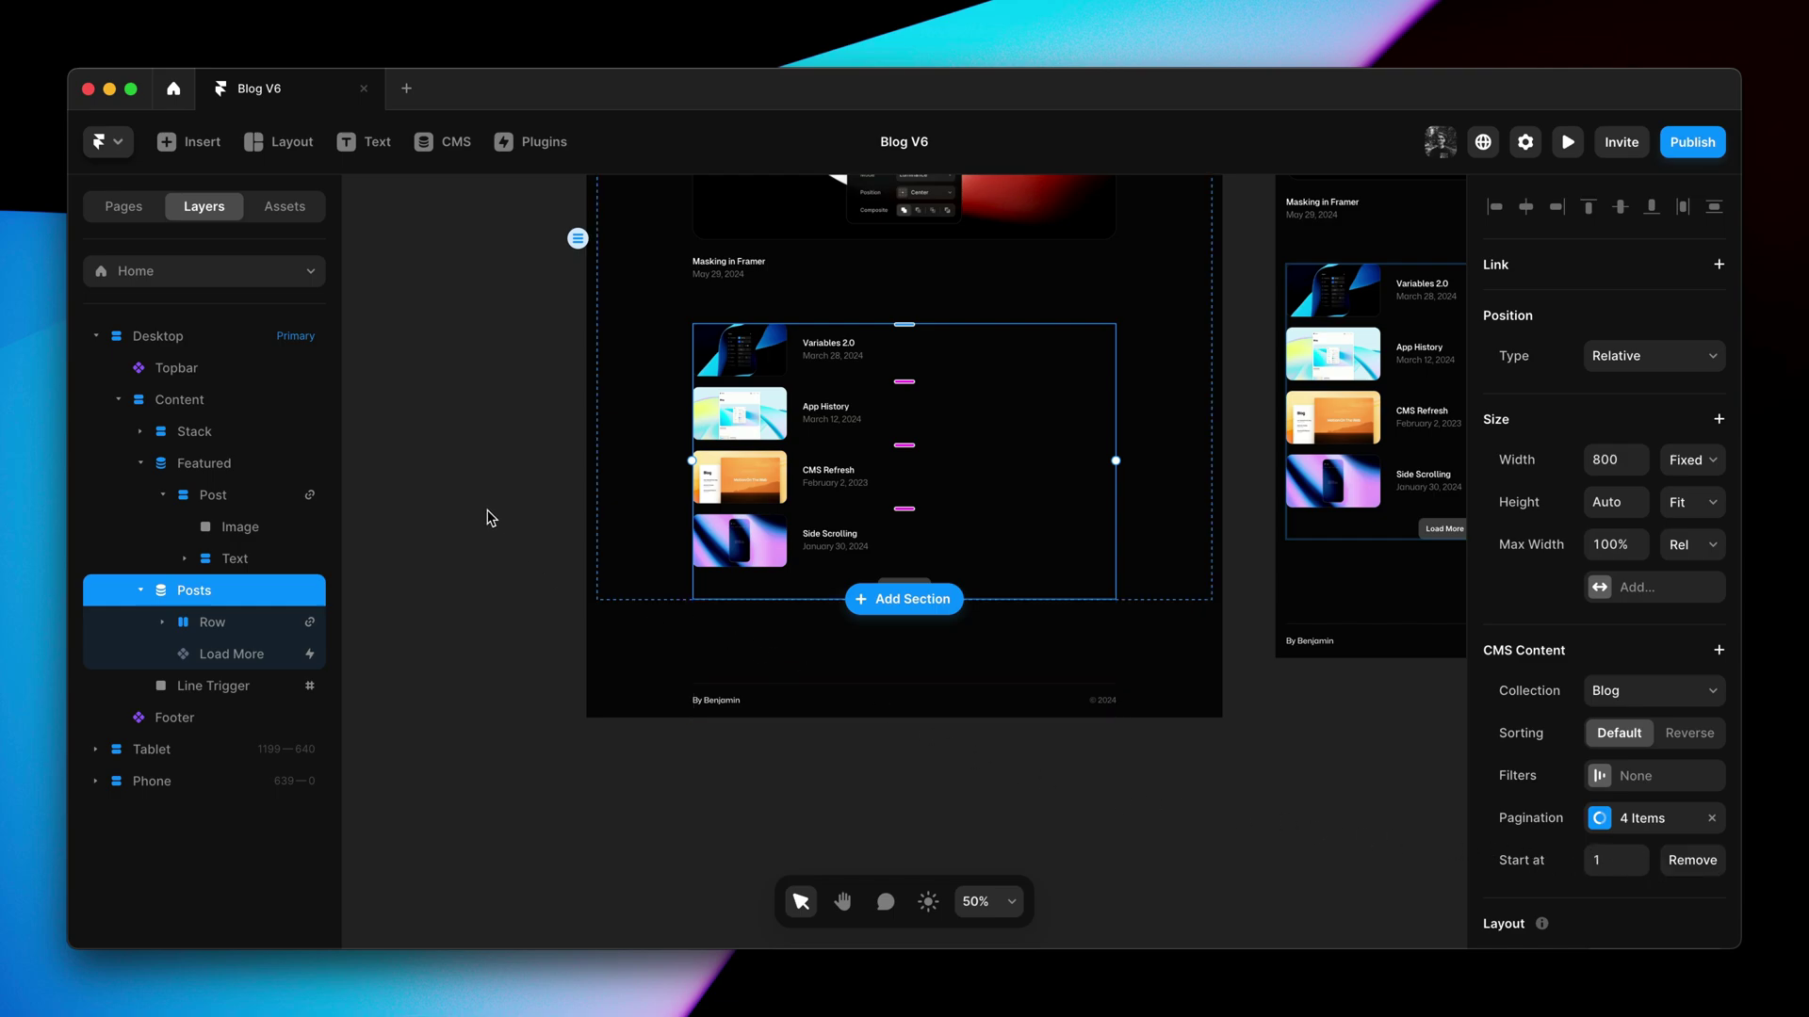
{"action": "left_click", "coordinate": [1644, 818]}
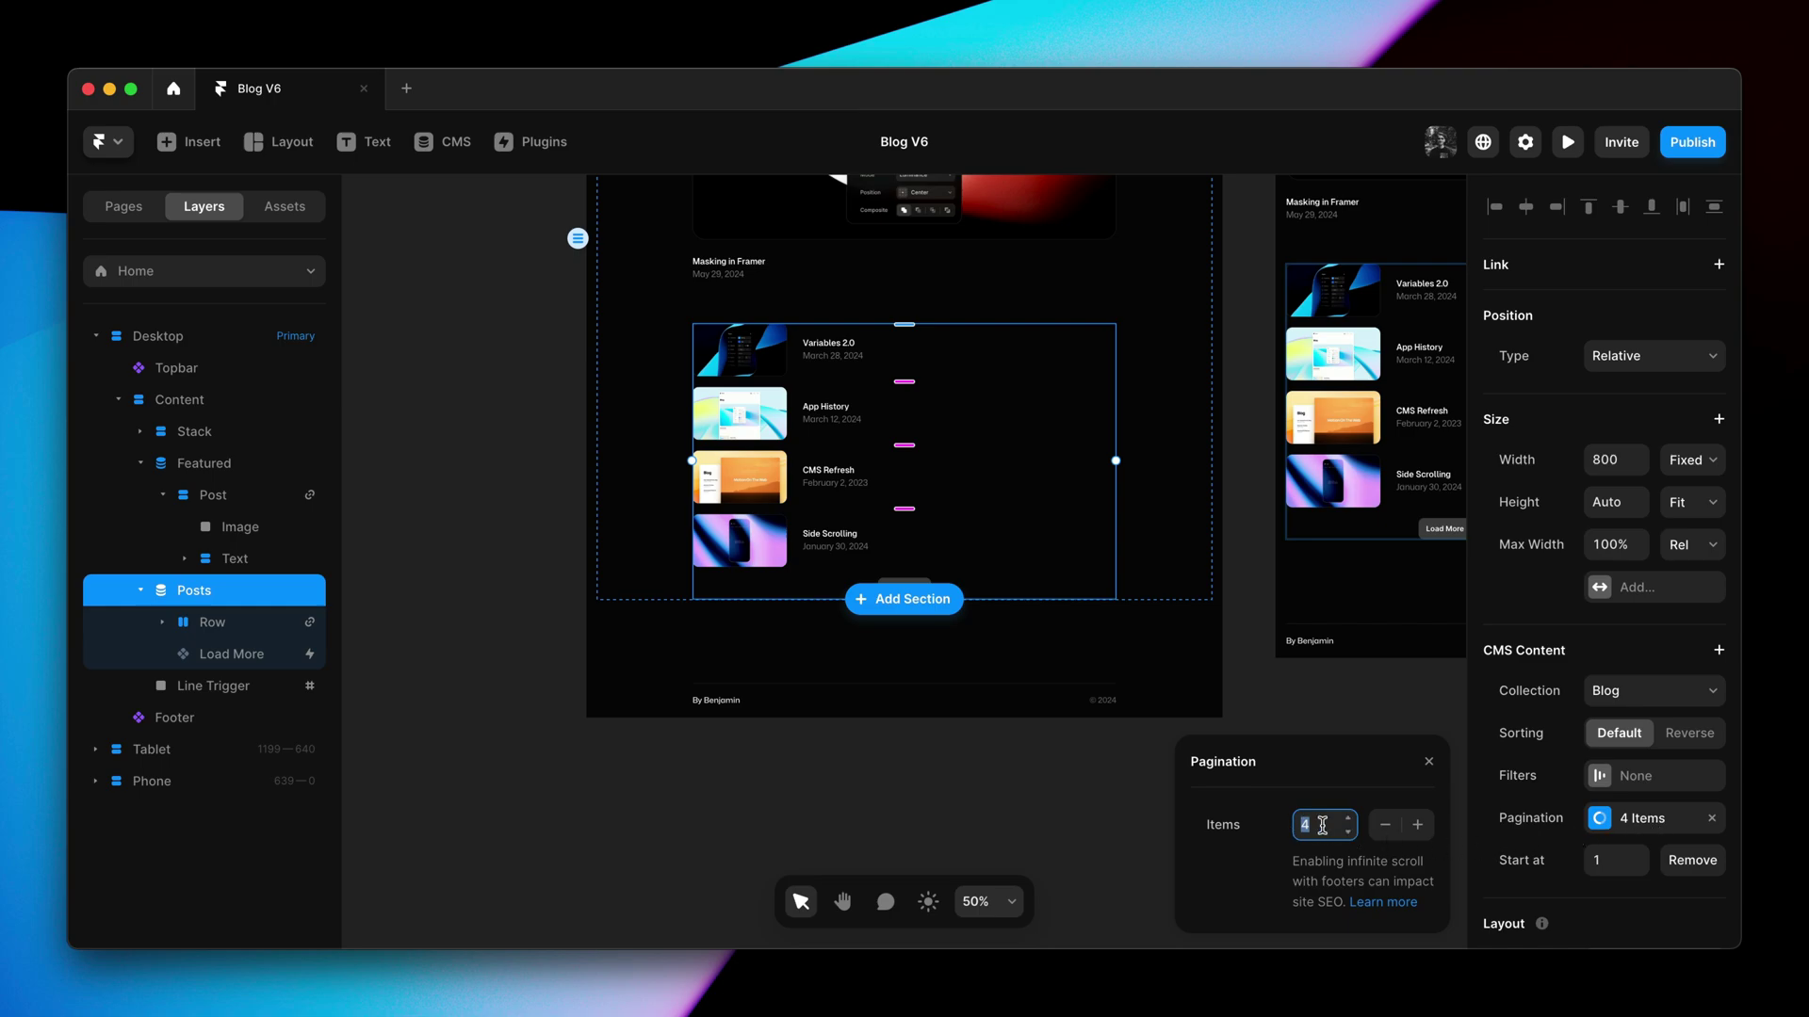
{"action": "left_click", "coordinate": [1417, 829]}
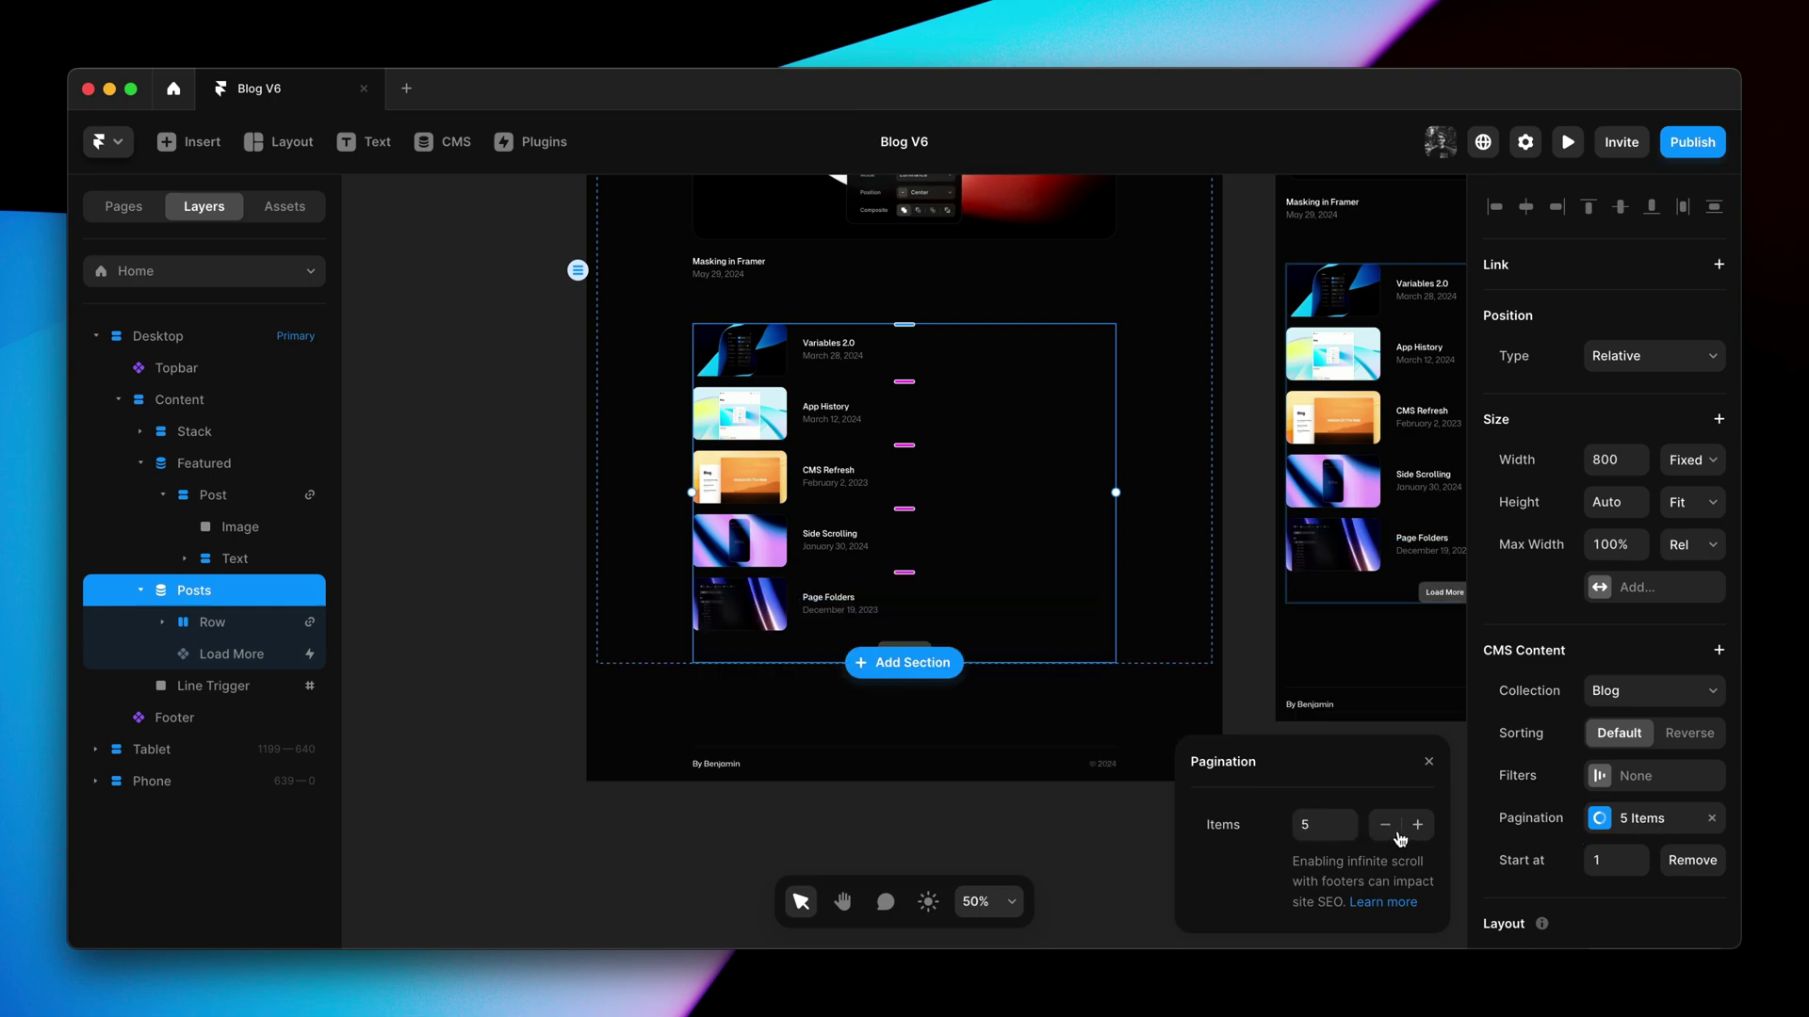
{"action": "left_click", "coordinate": [1395, 835]}
{"action": "left_click", "coordinate": [1415, 827]}
{"action": "left_click", "coordinate": [1395, 834]}
{"action": "left_click", "coordinate": [1037, 779]}
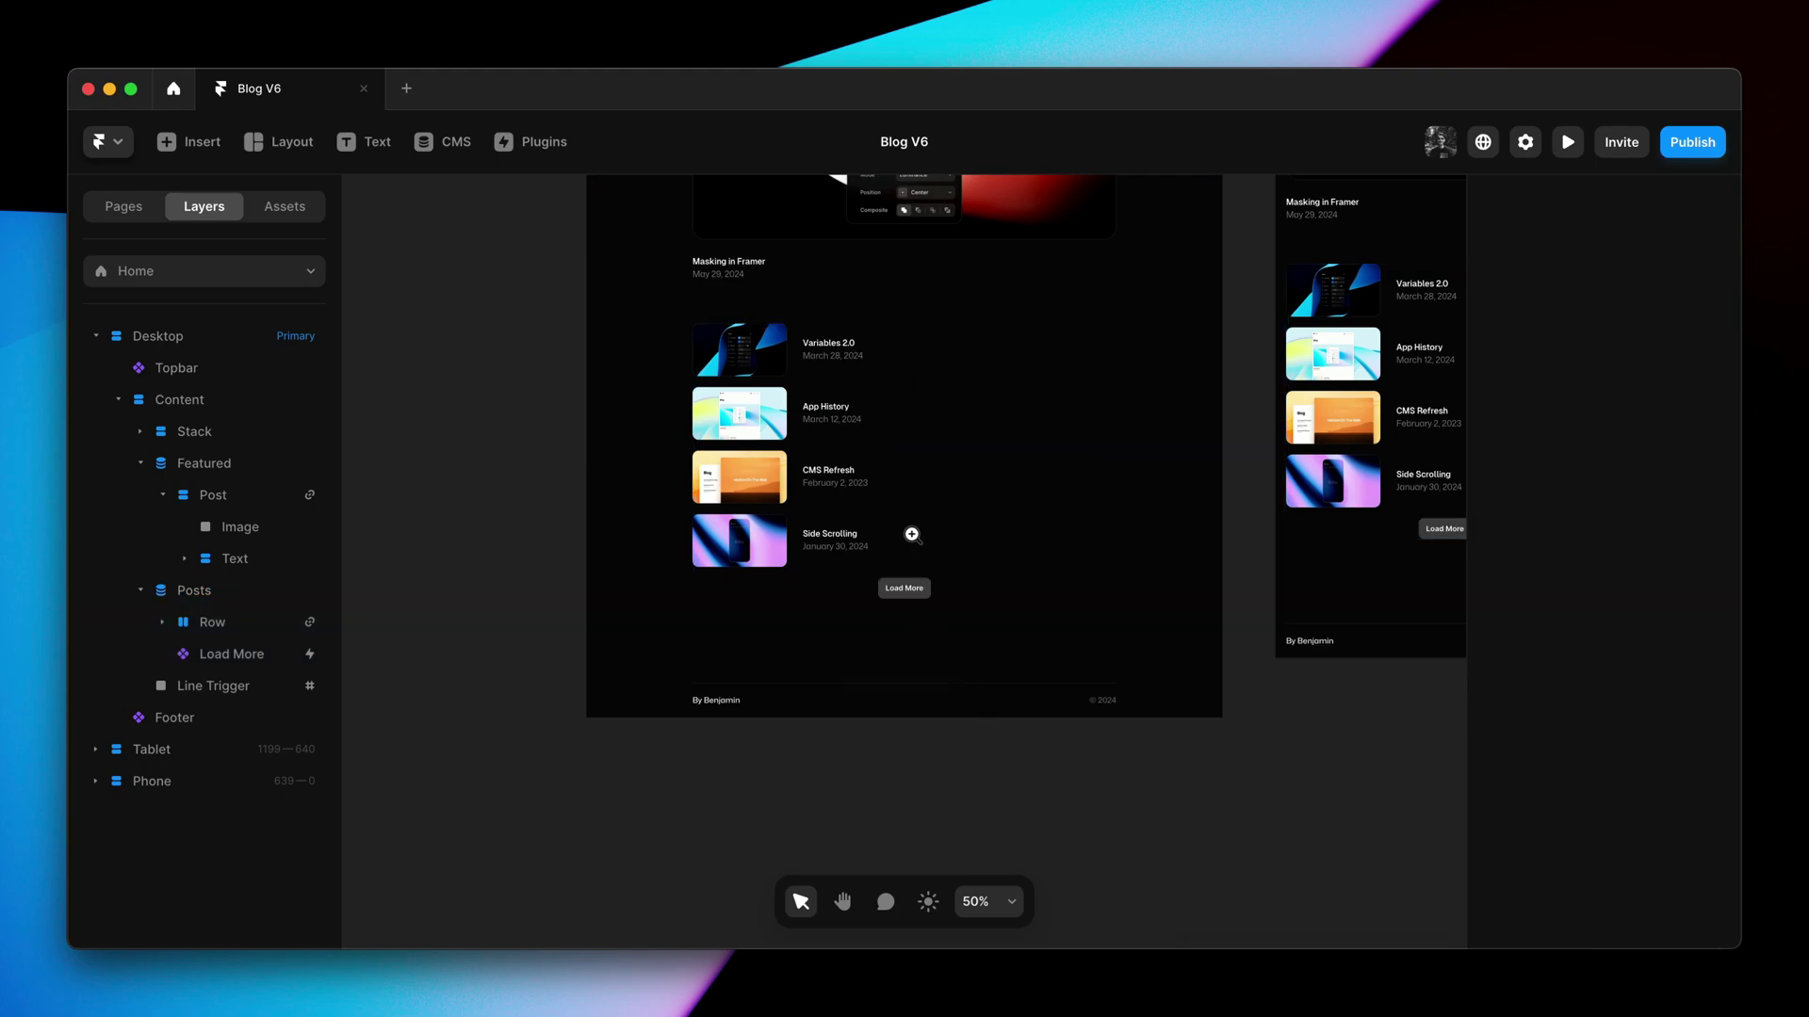
Zoom in and select the Load More button to review its Loading State settings
{"action": "scroll", "coordinate": [912, 534], "scroll_direction": "up", "scroll_amount": 1}
{"action": "scroll", "coordinate": [912, 535], "scroll_direction": "up", "scroll_amount": 5}
{"action": "scroll", "coordinate": [911, 542], "scroll_direction": "up", "scroll_amount": 3}
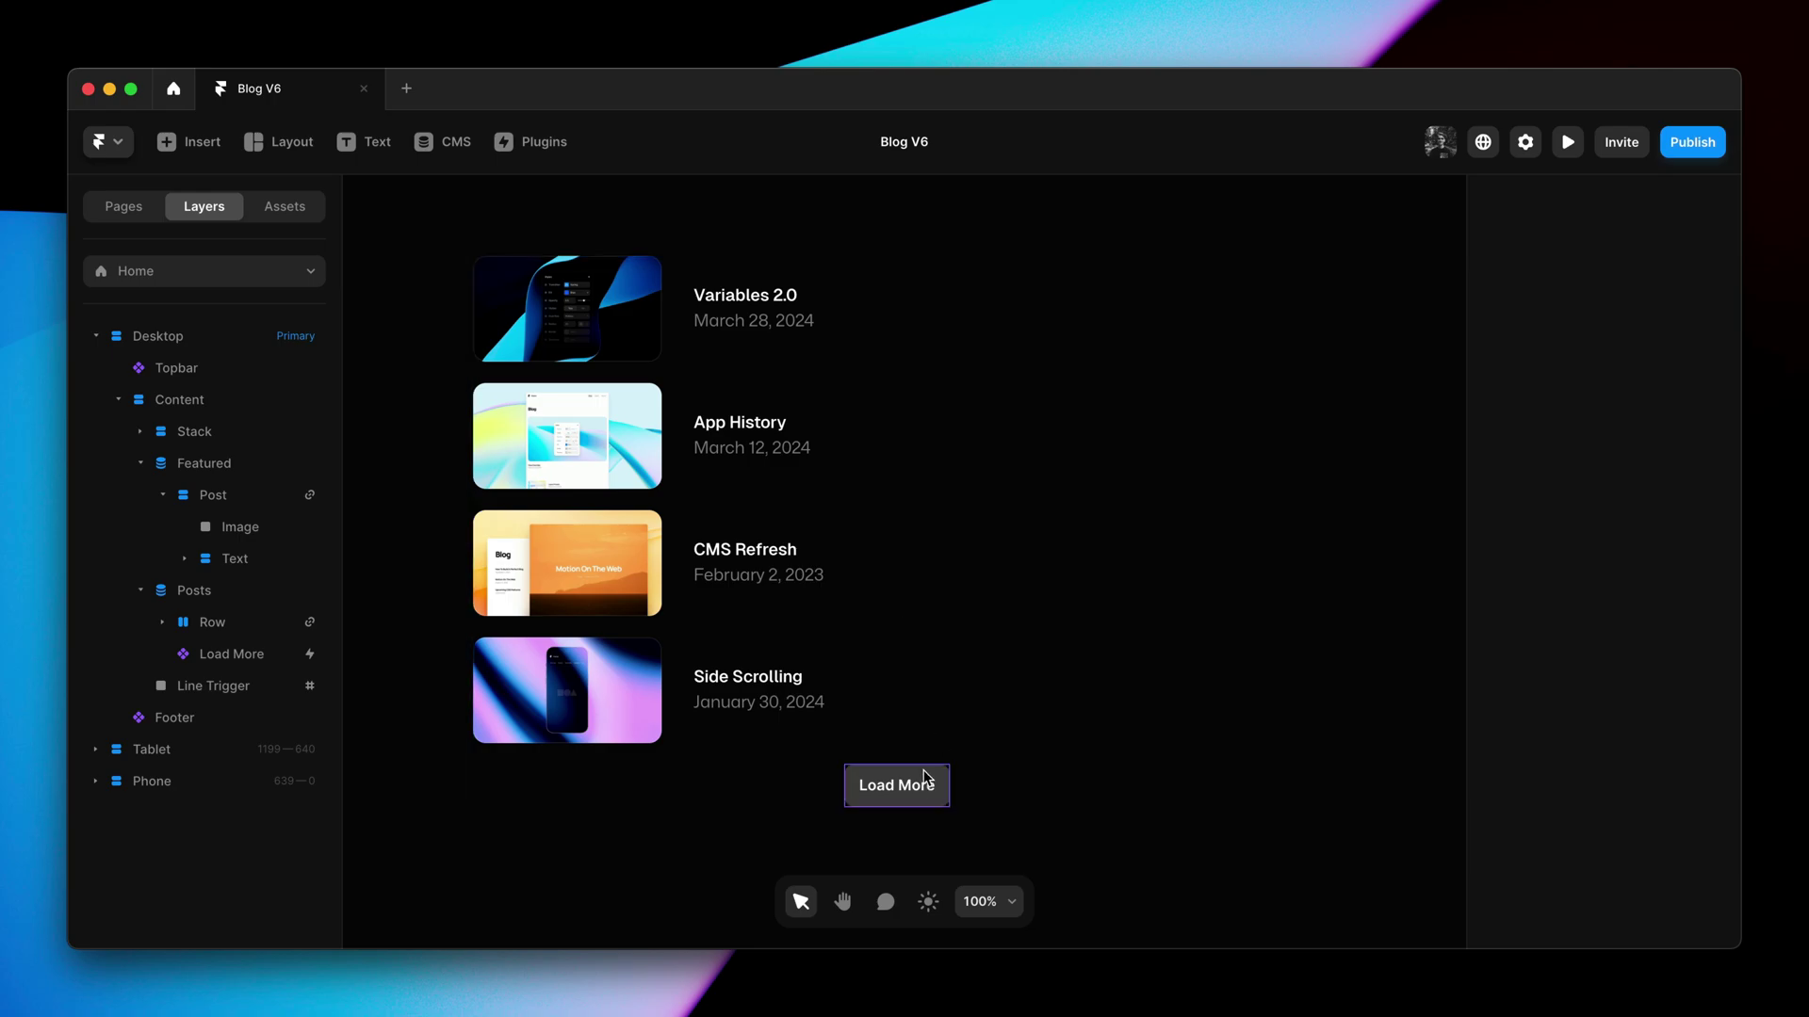
{"action": "left_click", "coordinate": [919, 784]}
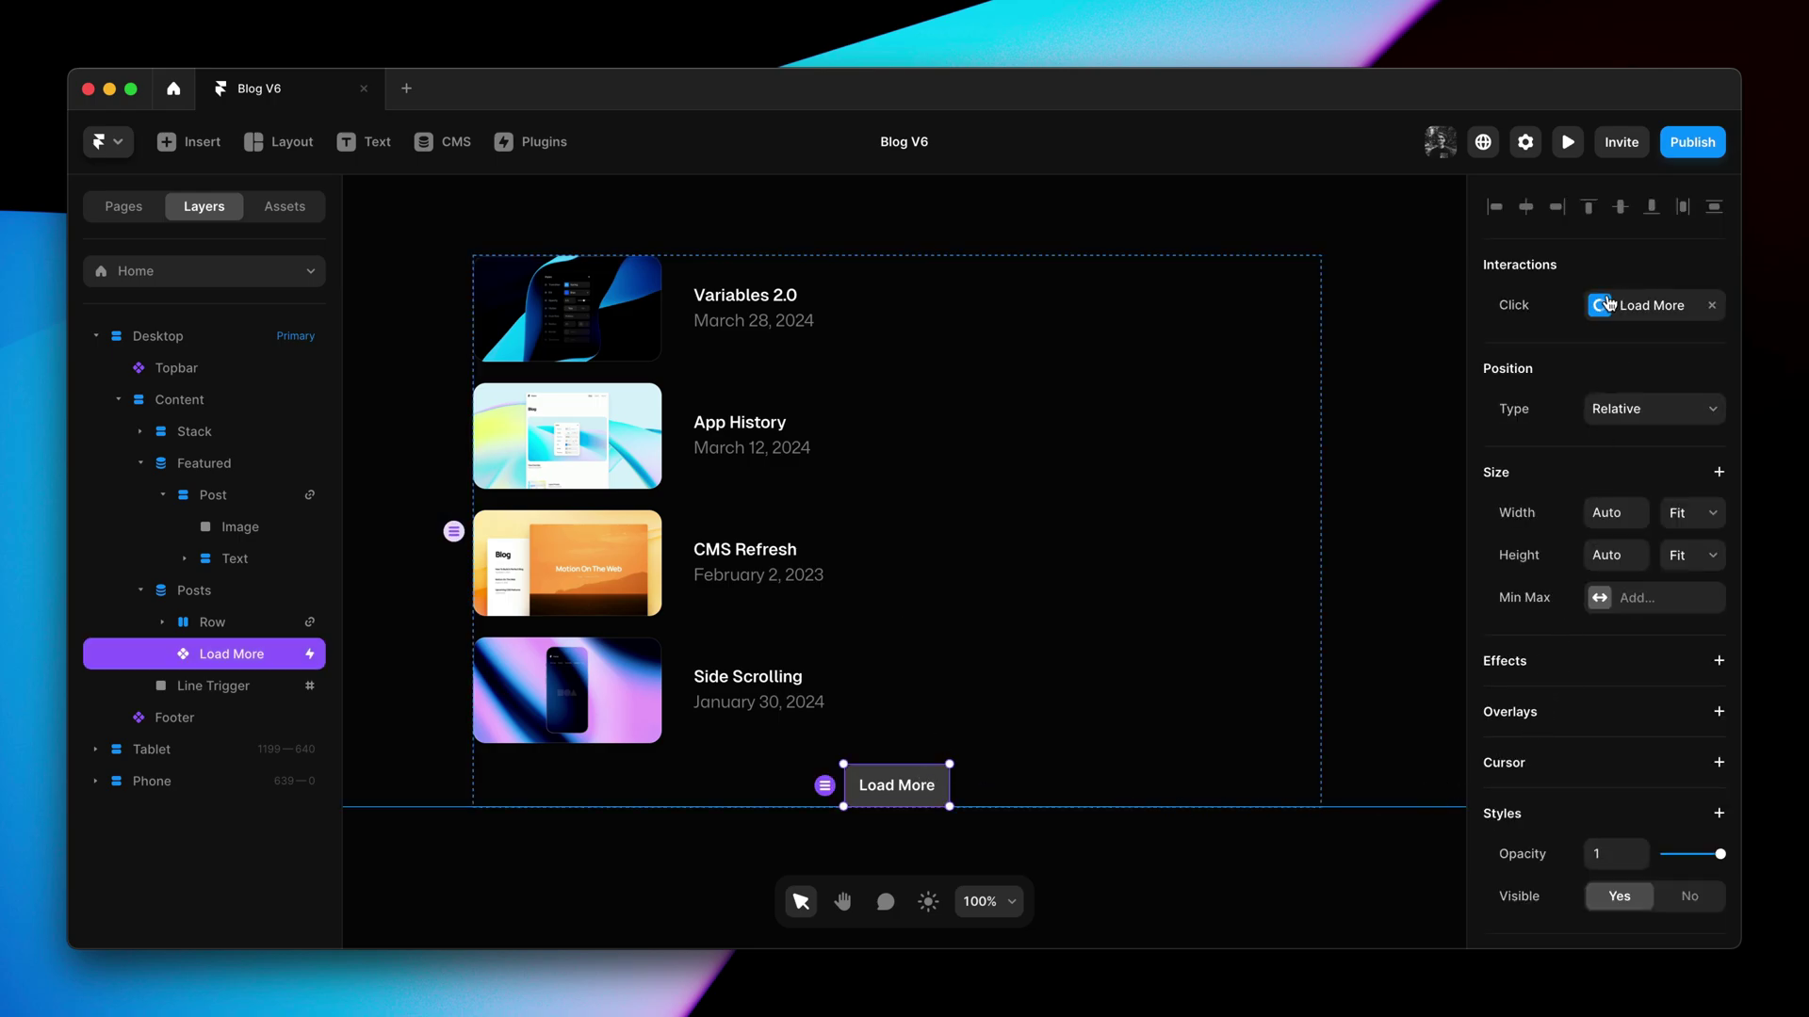
{"action": "scroll", "coordinate": [1610, 612], "scroll_direction": "down", "scroll_amount": 5}
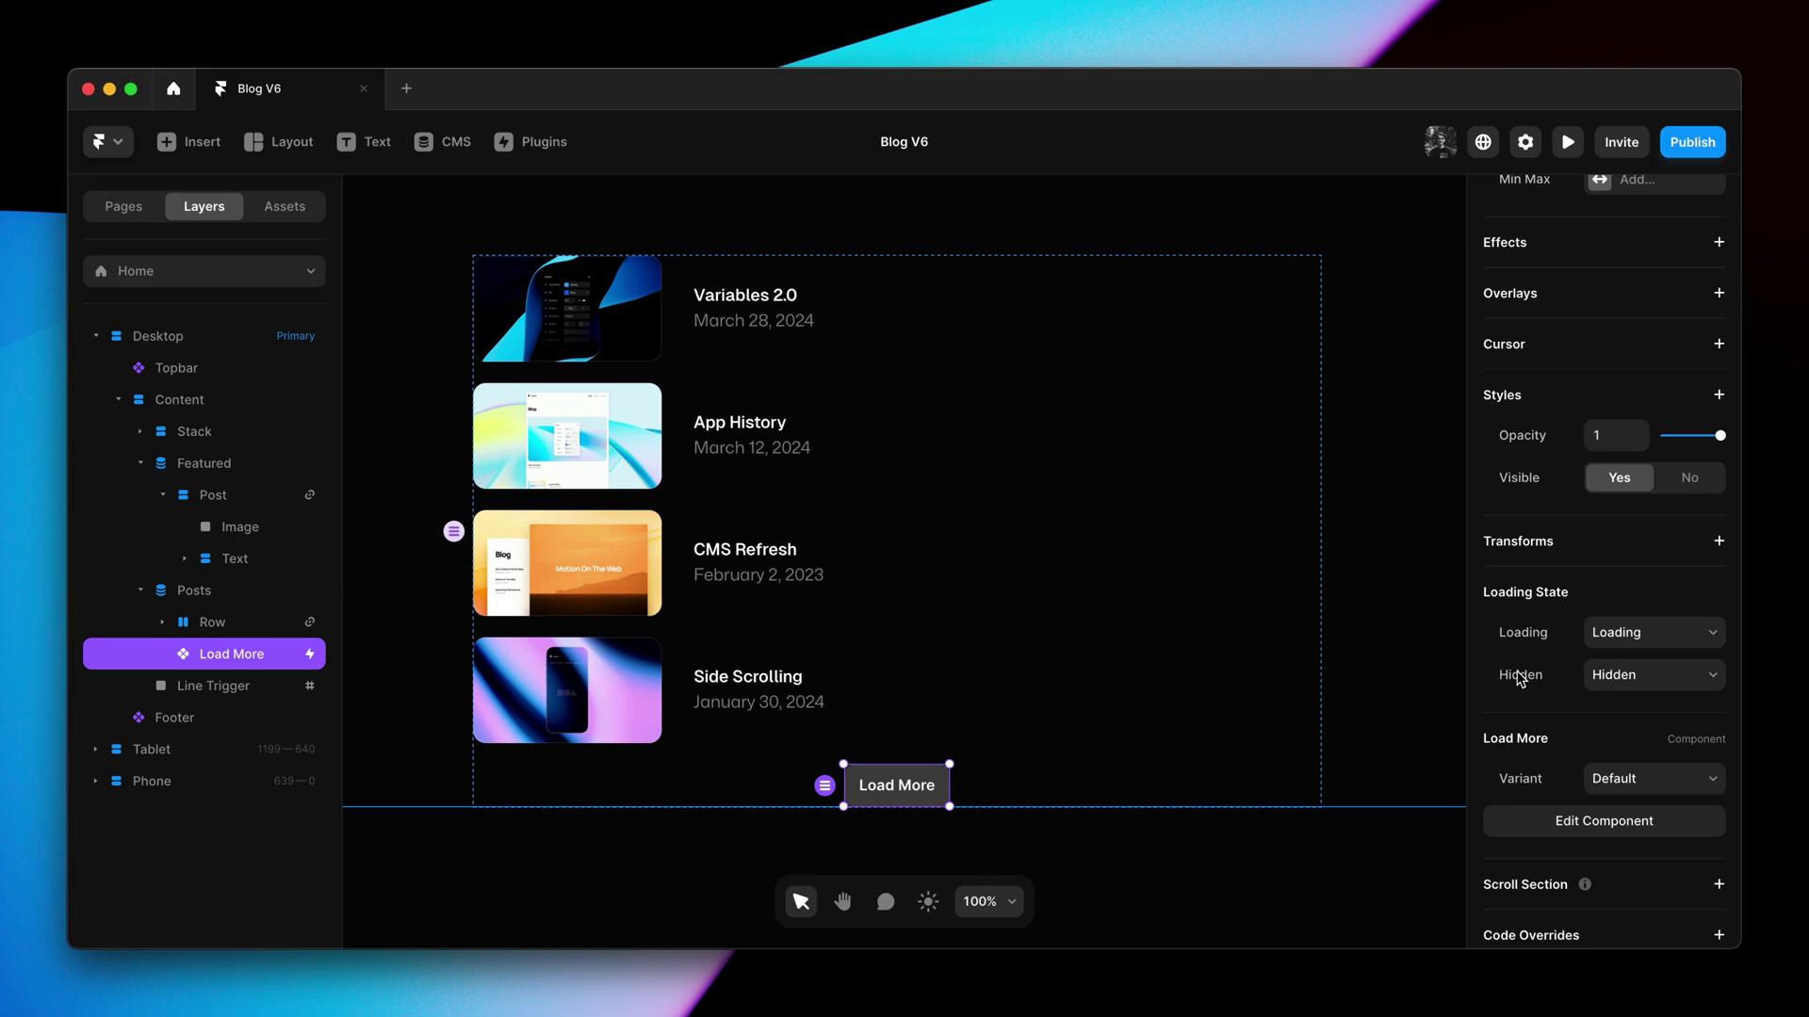
Open the Load More component and centre both button variants in view
{"action": "double_click", "coordinate": [924, 785]}
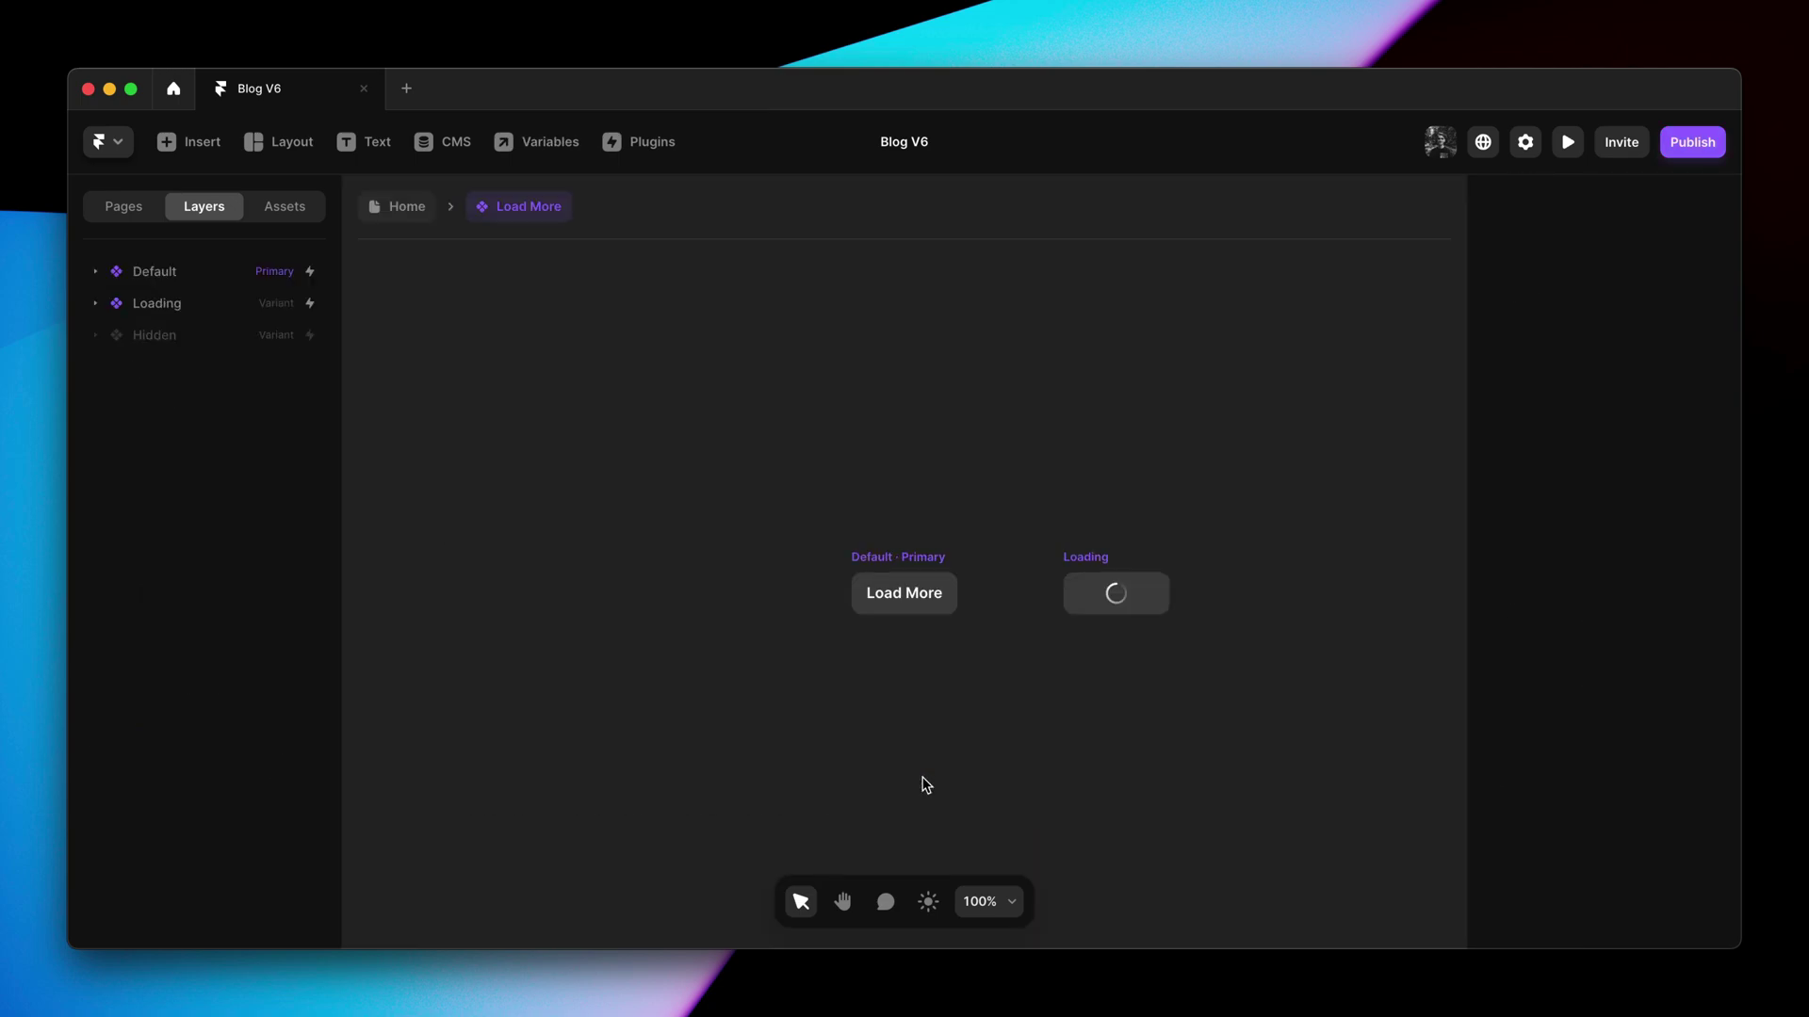
{"action": "scroll", "coordinate": [1062, 594], "scroll_direction": "up", "scroll_amount": 5}
{"action": "key", "text": "space"}
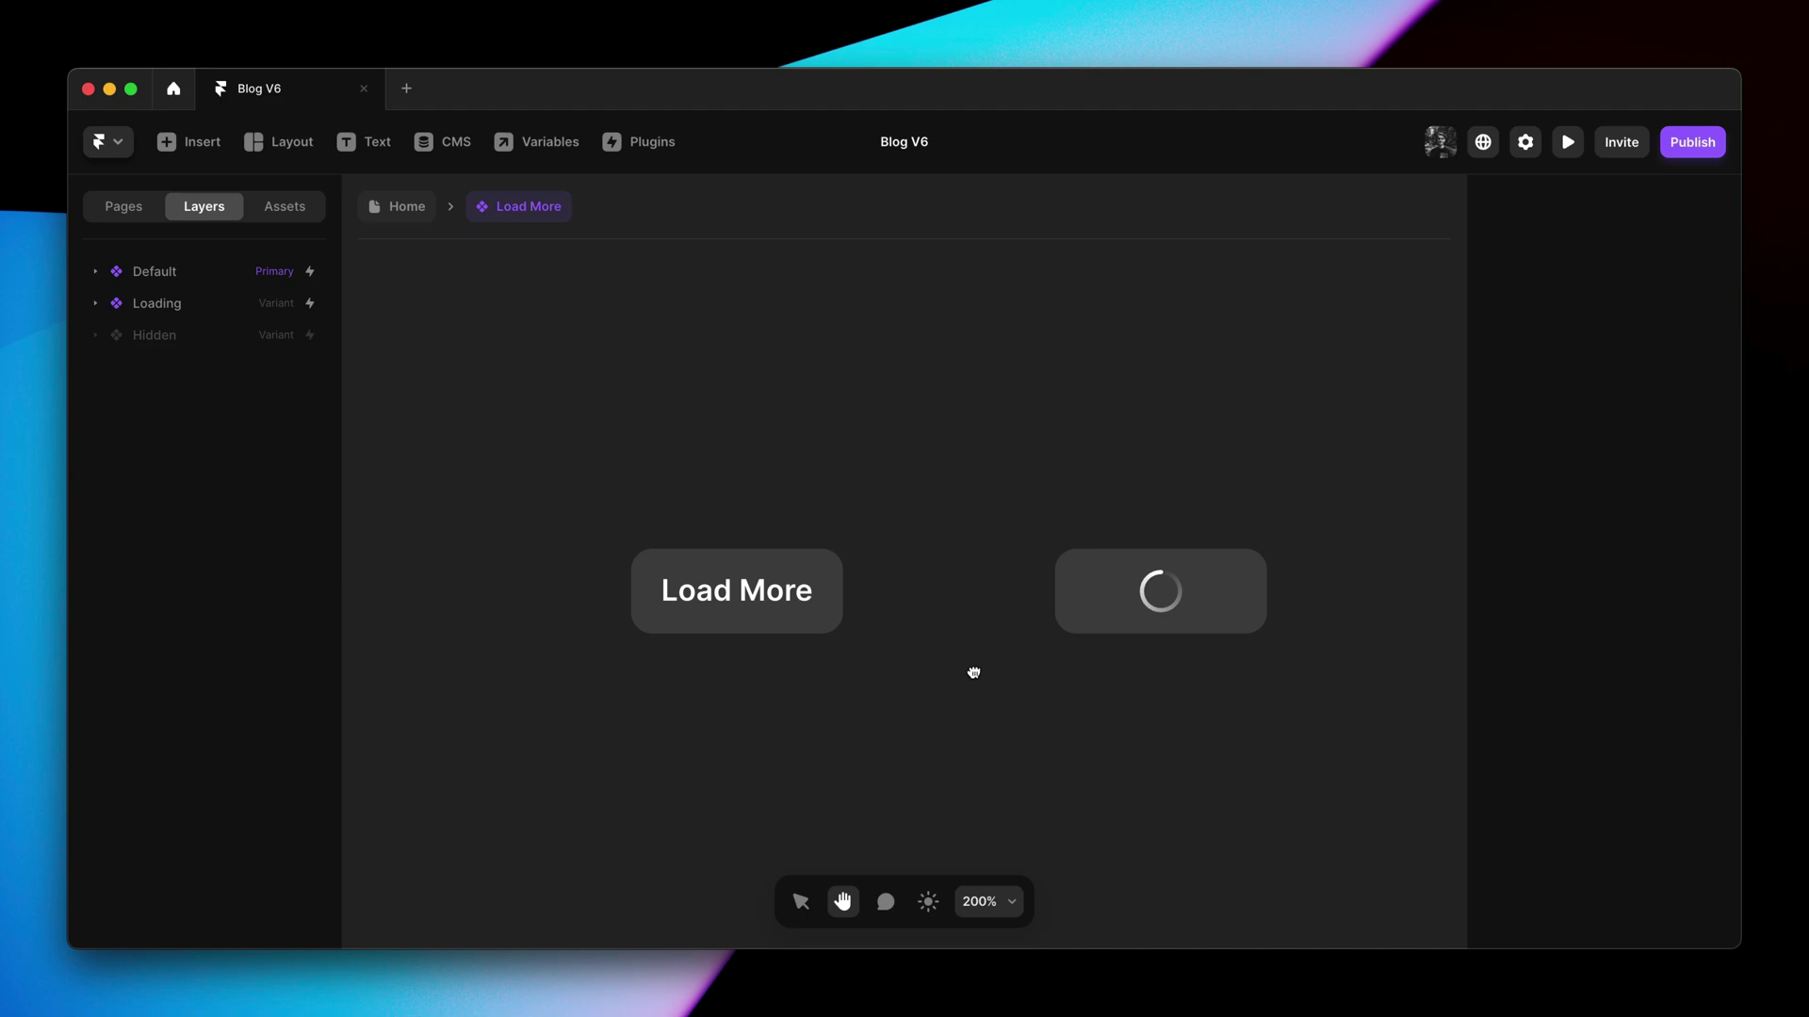
{"action": "left_click_drag", "start_coordinate": [970, 670], "coordinate": [956, 674]}
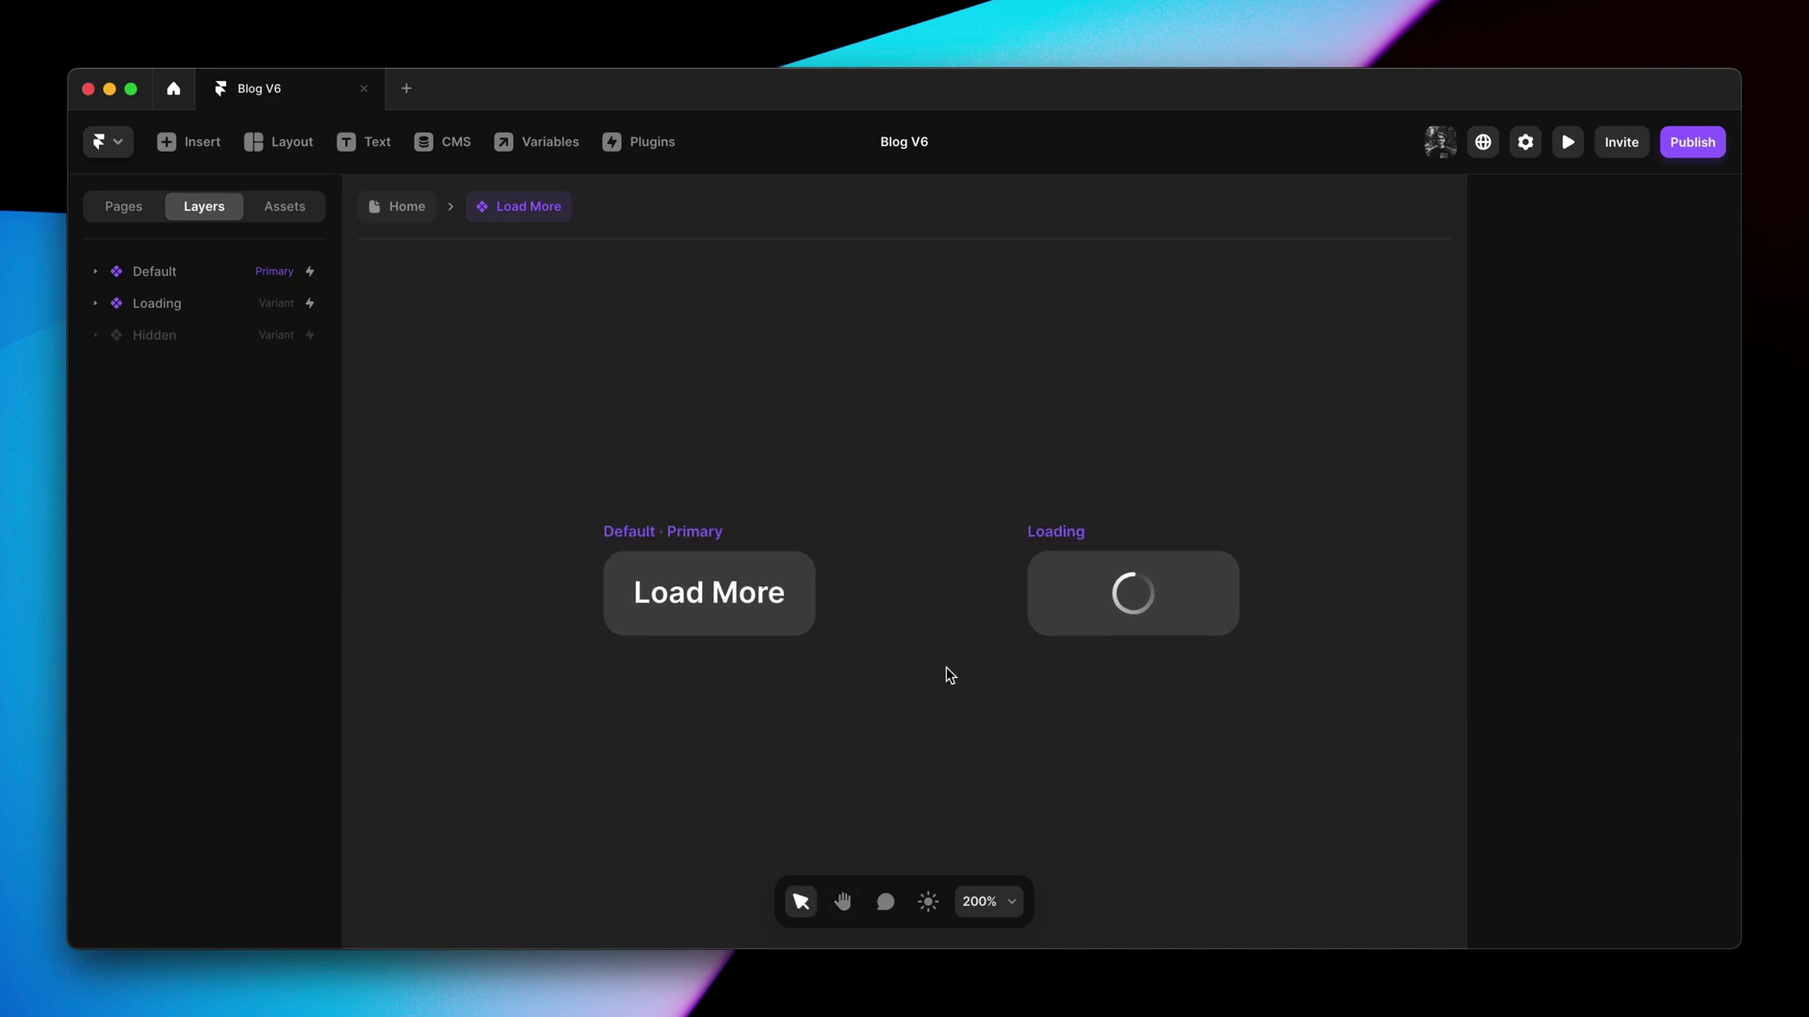
Set the Default variant's fill to white #FFFFFF at 15% opacity
{"action": "left_click", "coordinate": [748, 512]}
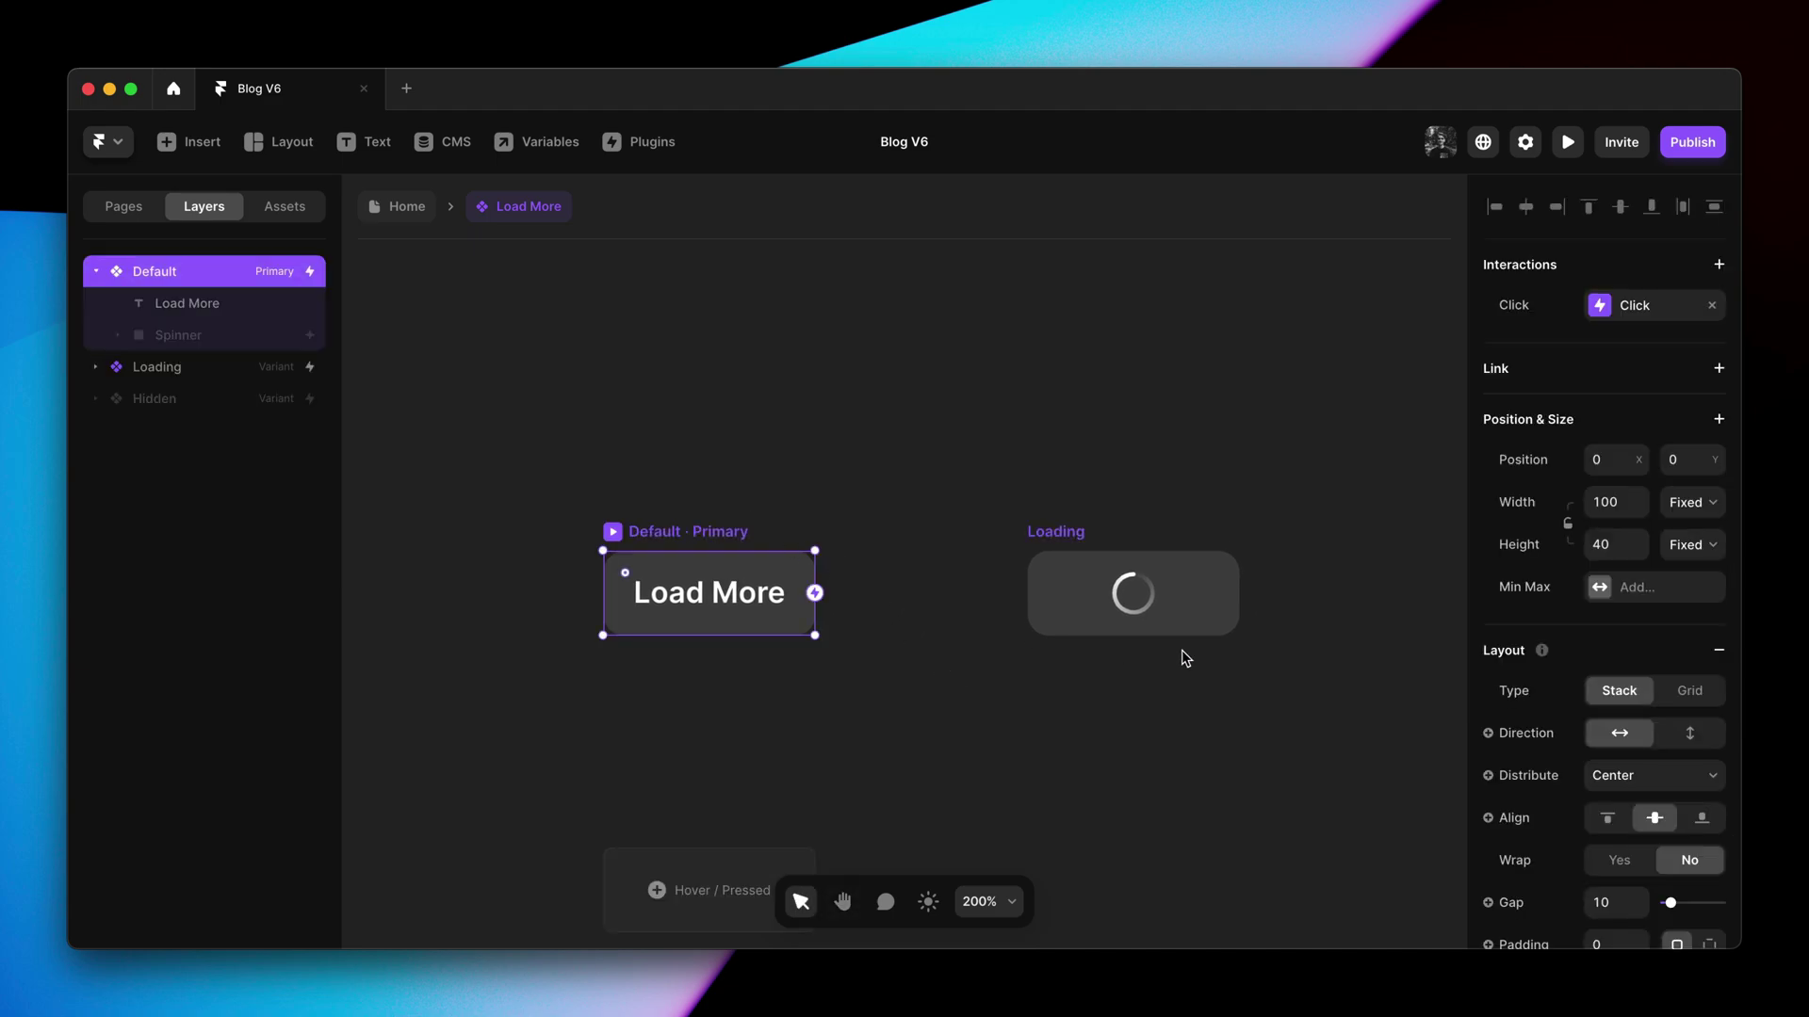
{"action": "scroll", "coordinate": [1575, 625], "scroll_direction": "down", "scroll_amount": 10}
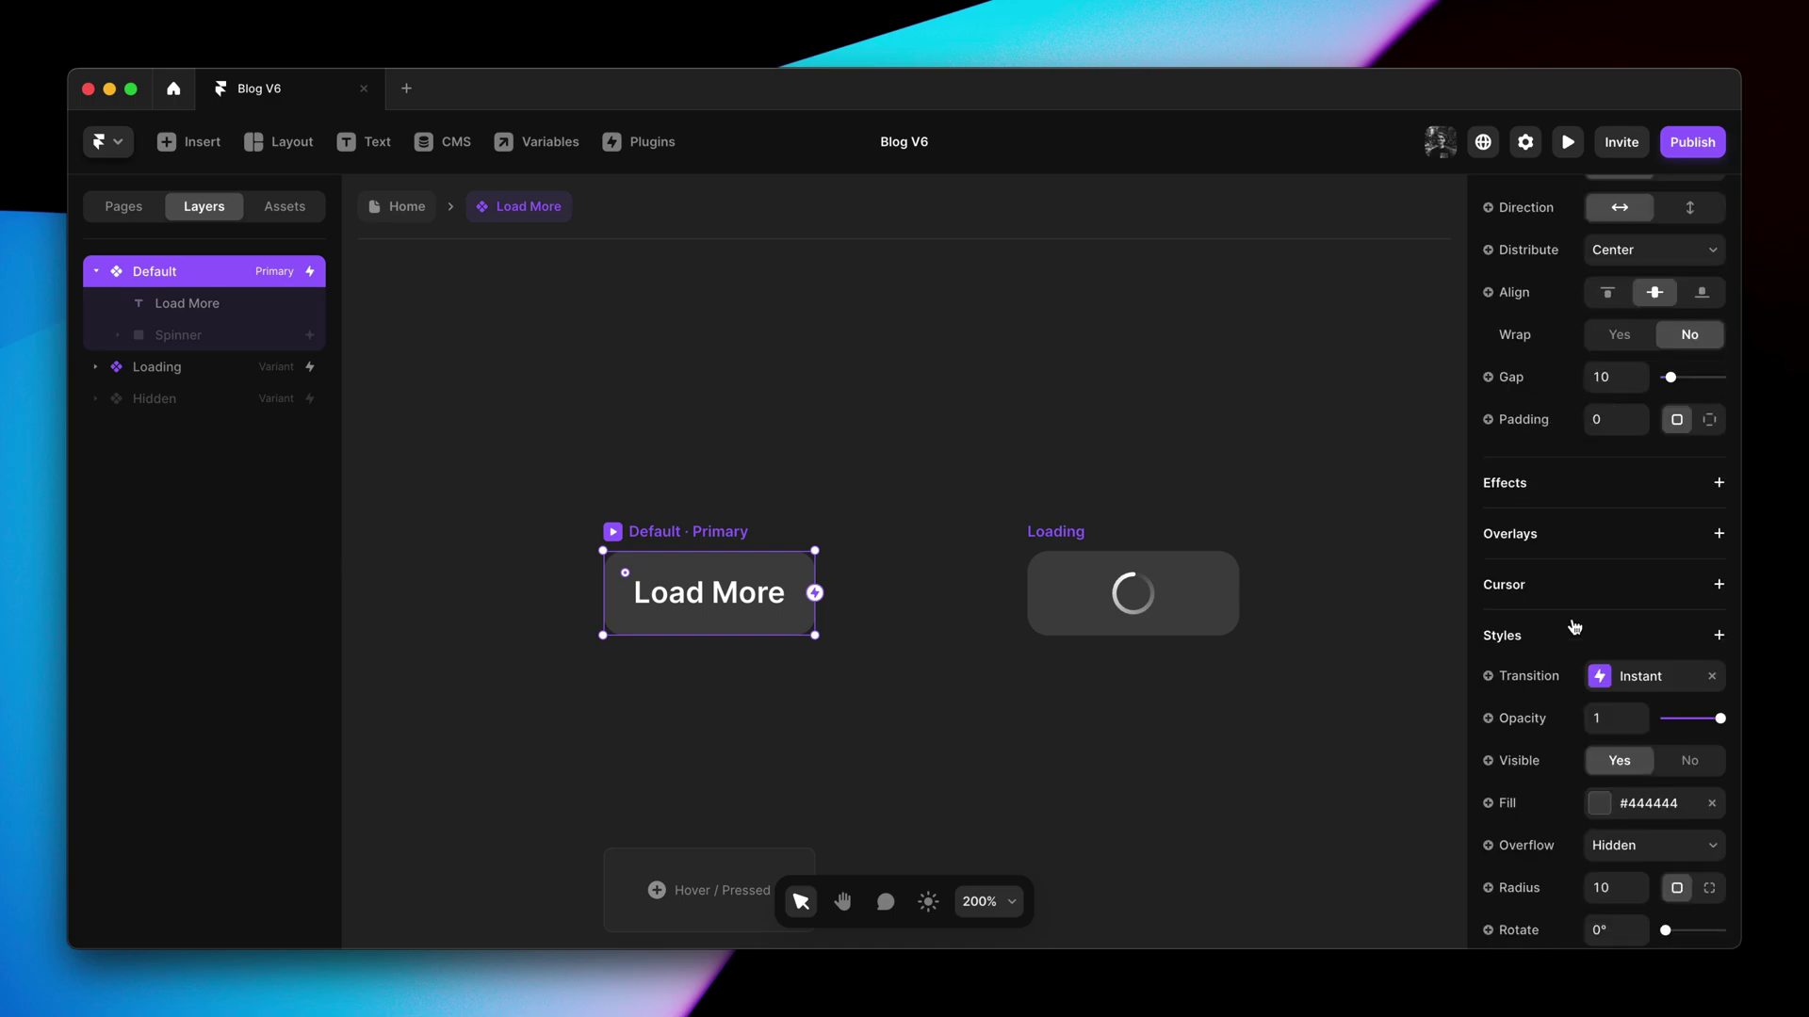
{"action": "left_click", "coordinate": [1648, 532]}
{"action": "left_click_drag", "start_coordinate": [1322, 483], "coordinate": [1182, 427]}
{"action": "left_click", "coordinate": [1318, 558]}
{"action": "type", "text": "15%"}
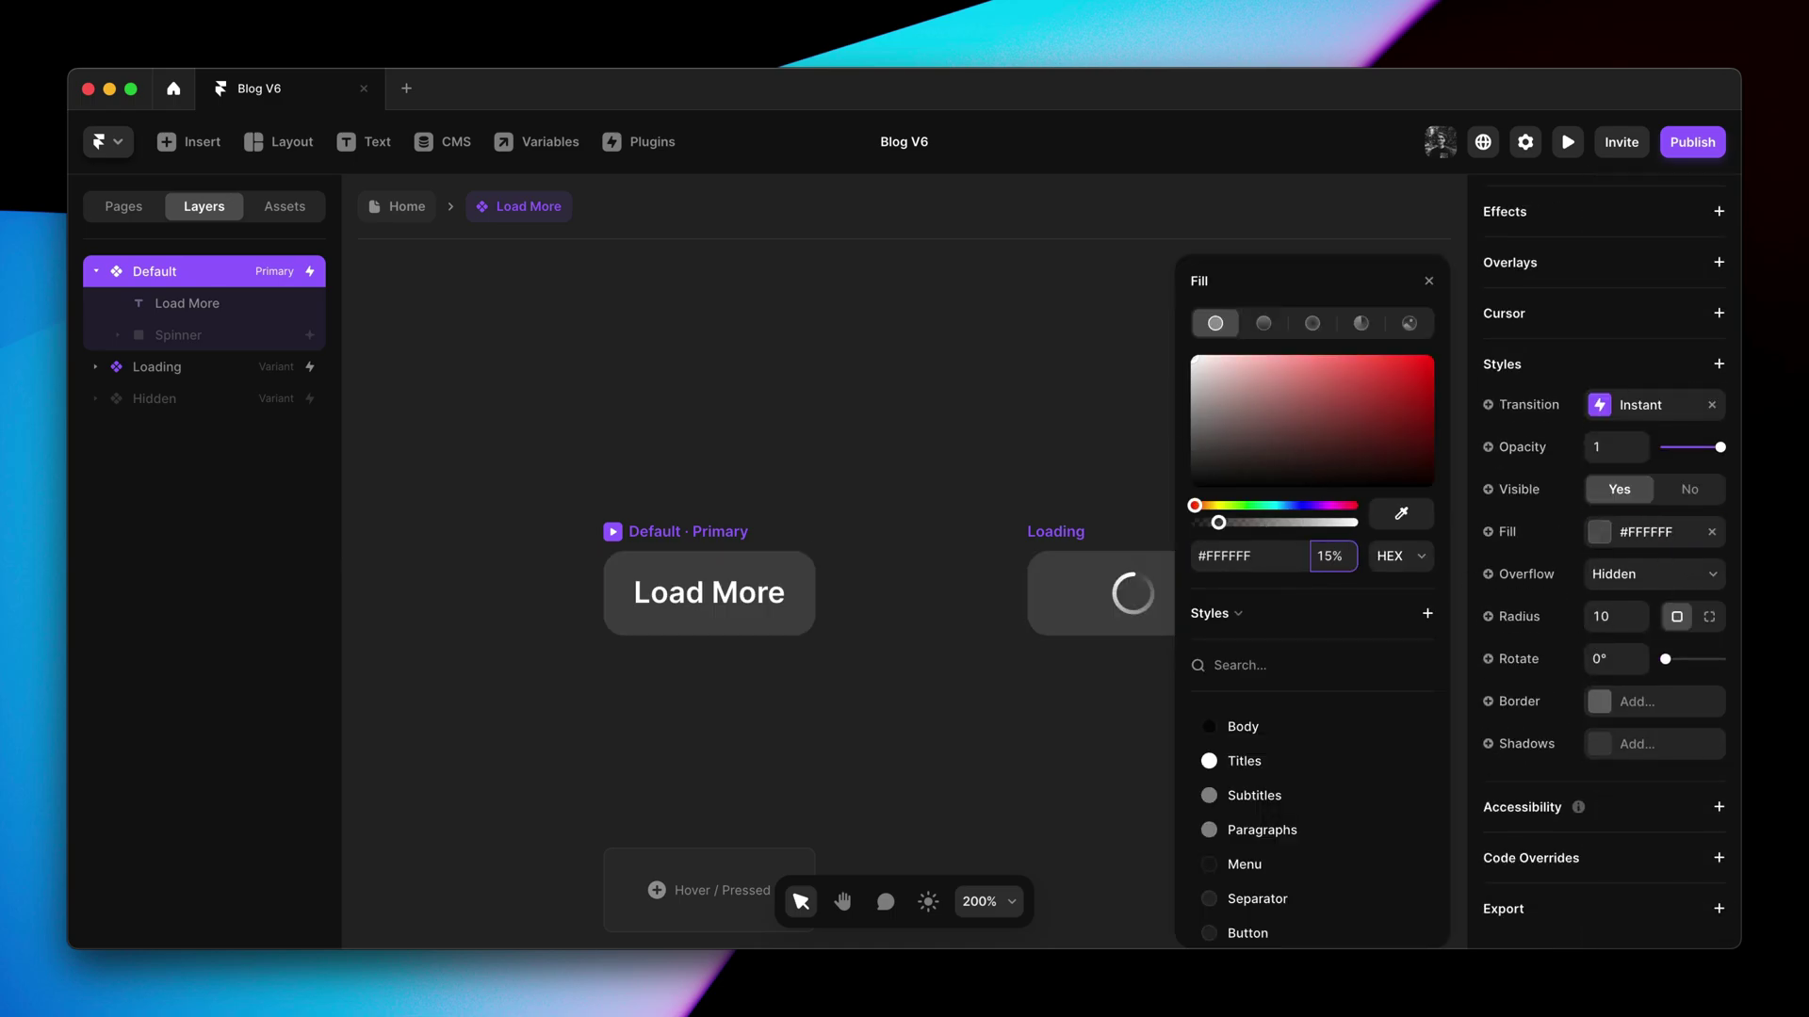
{"action": "left_click", "coordinate": [1033, 643]}
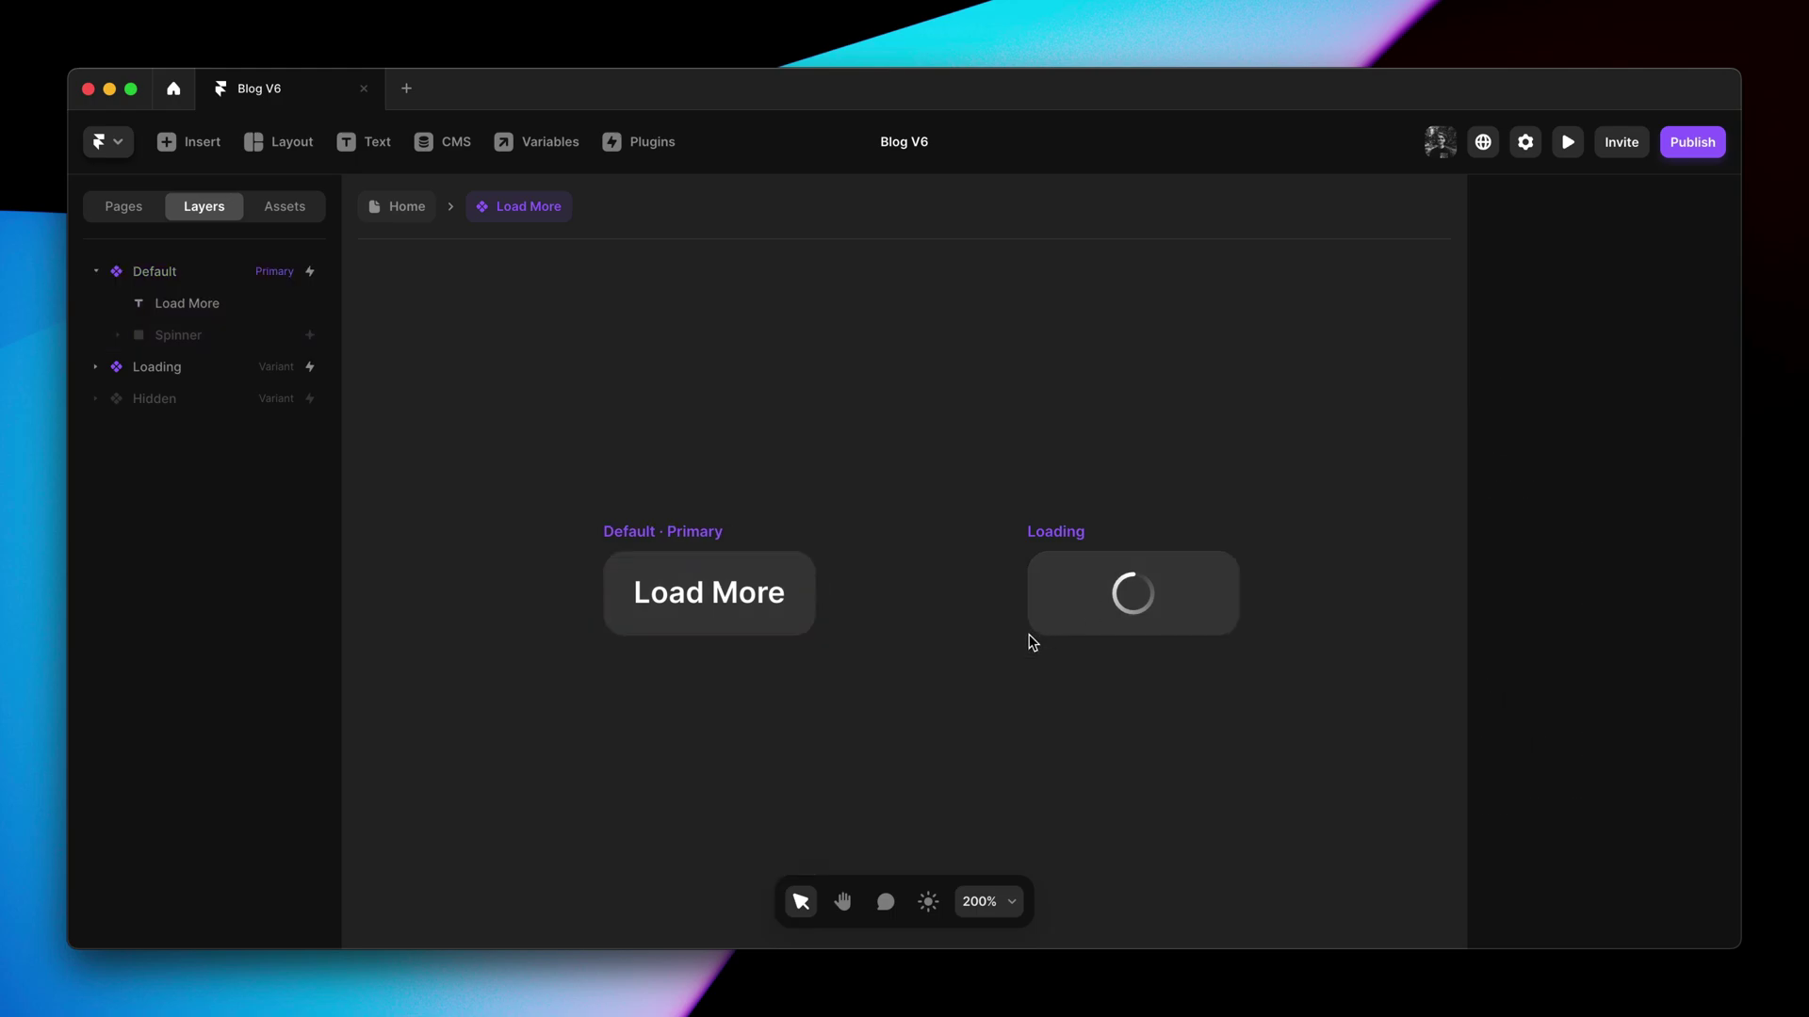
Apply the Heading 2 text style to the Load More label
{"action": "left_click", "coordinate": [750, 589]}
{"action": "scroll", "coordinate": [1590, 660], "scroll_direction": "down", "scroll_amount": 8}
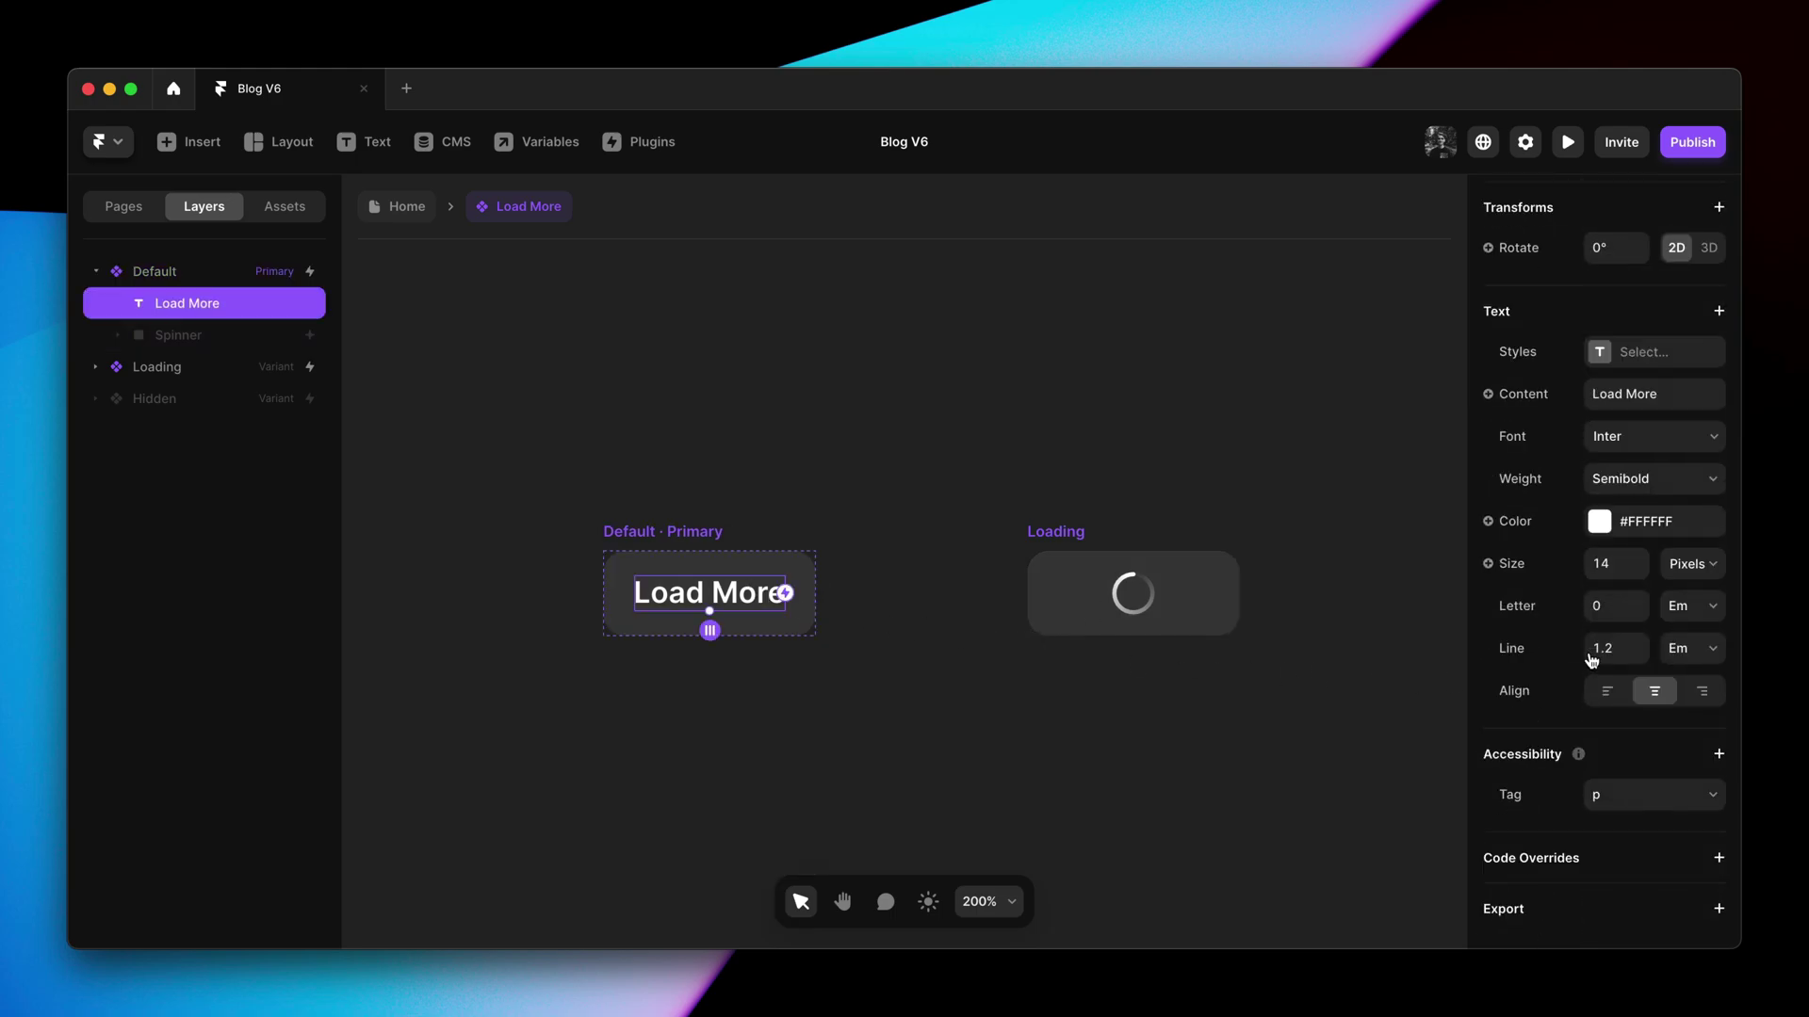
{"action": "left_click", "coordinate": [1646, 367]}
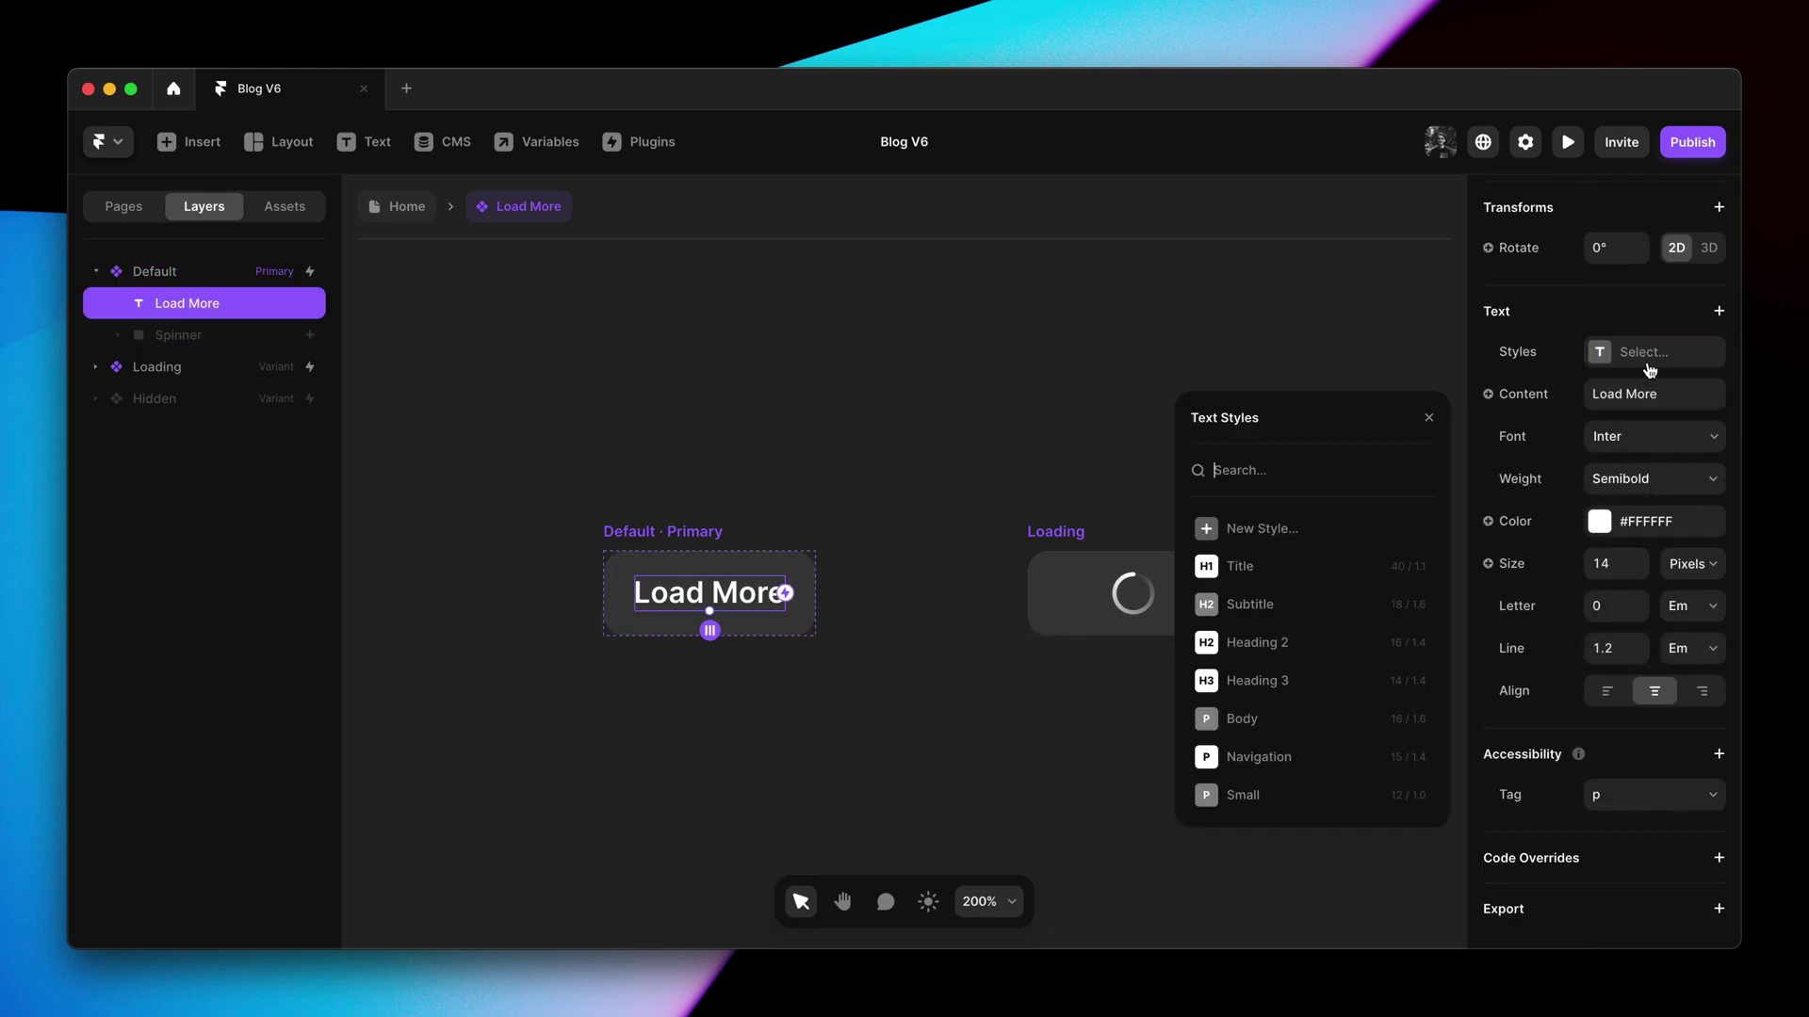
{"action": "left_click", "coordinate": [1263, 654]}
{"action": "left_click", "coordinate": [944, 680]}
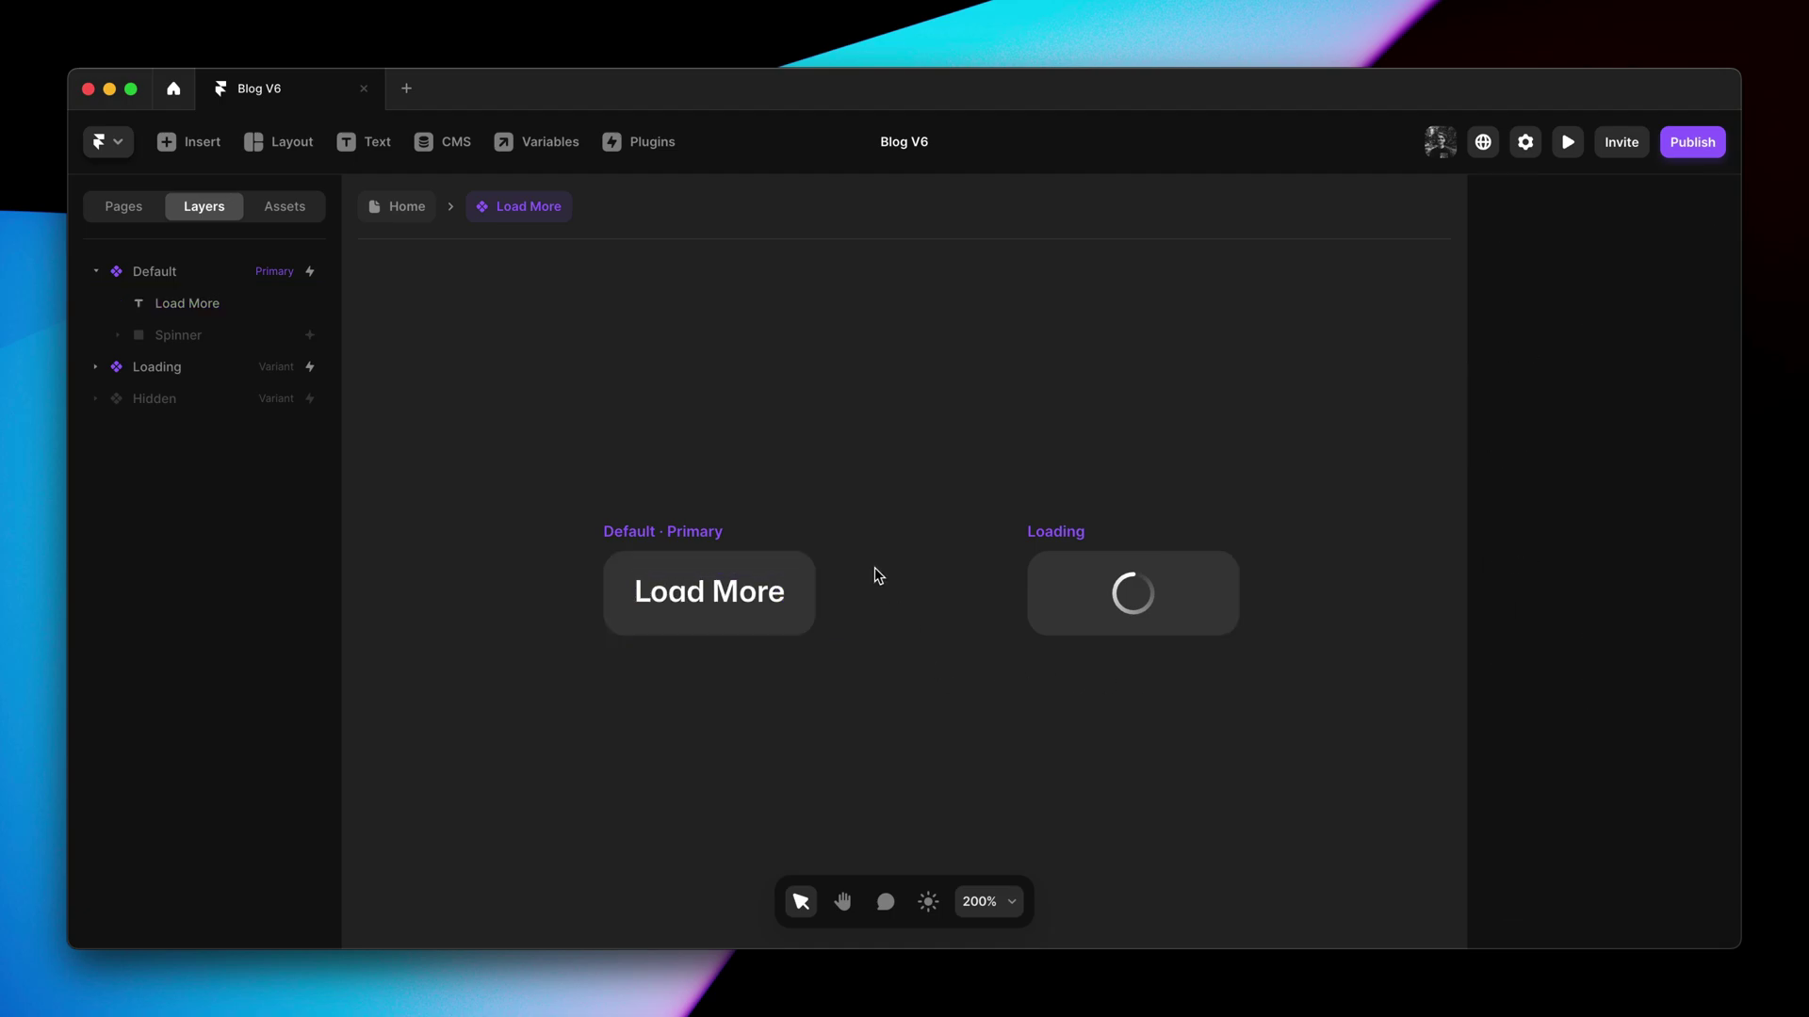
Switch the Default variant to per-side padding with a top padding of 1
{"action": "left_click", "coordinate": [718, 536]}
{"action": "scroll", "coordinate": [1691, 631], "scroll_direction": "up", "scroll_amount": 2}
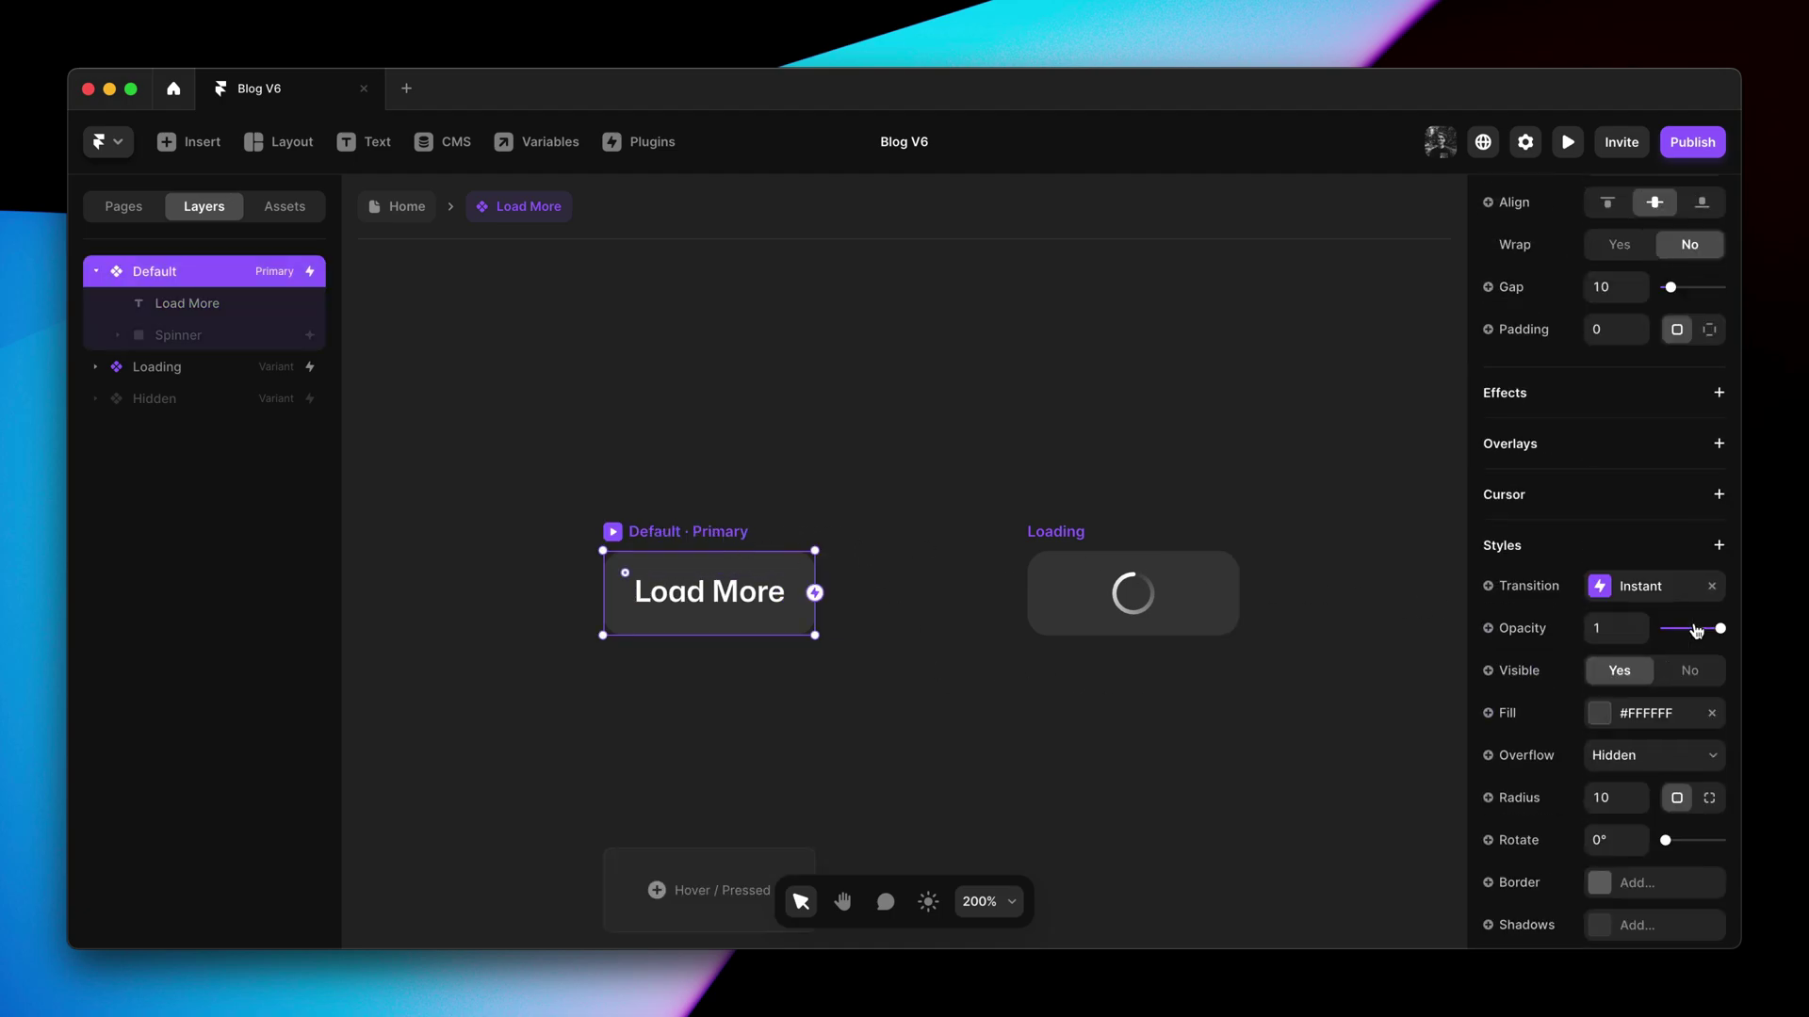
{"action": "scroll", "coordinate": [1695, 631], "scroll_direction": "up", "scroll_amount": 3}
{"action": "left_click", "coordinate": [1709, 530]}
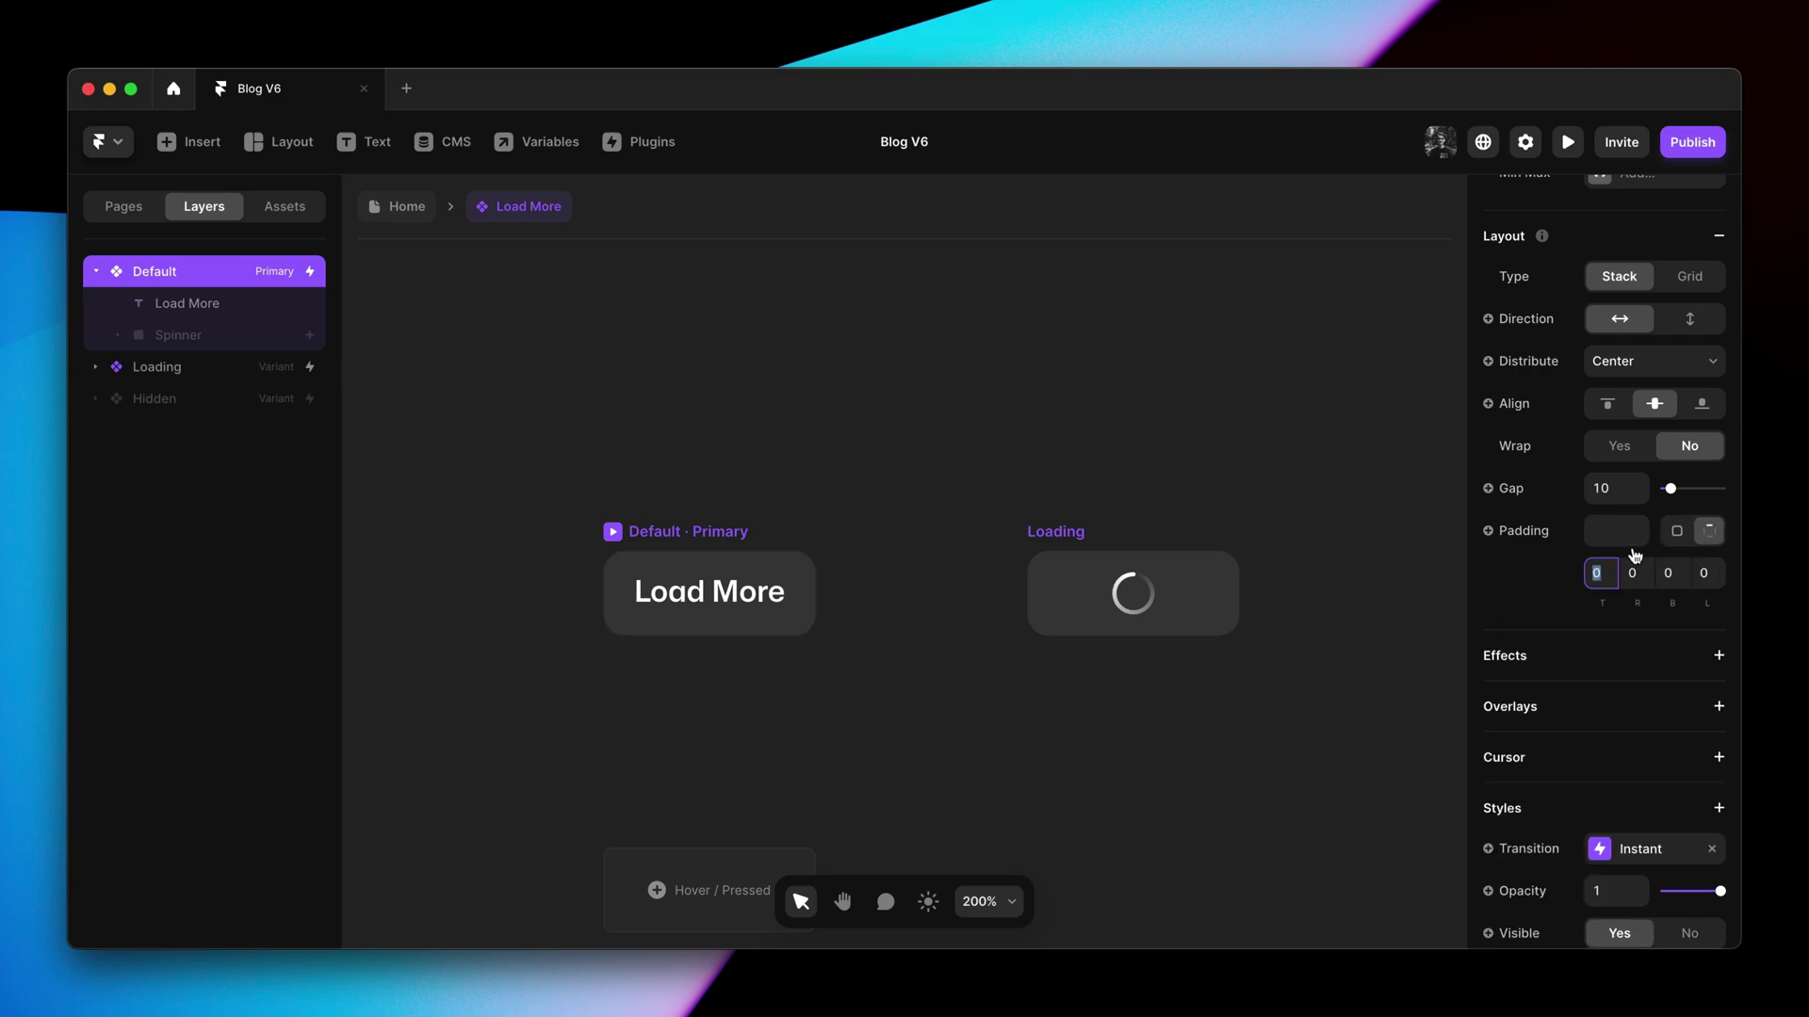
{"action": "type", "text": "1"}
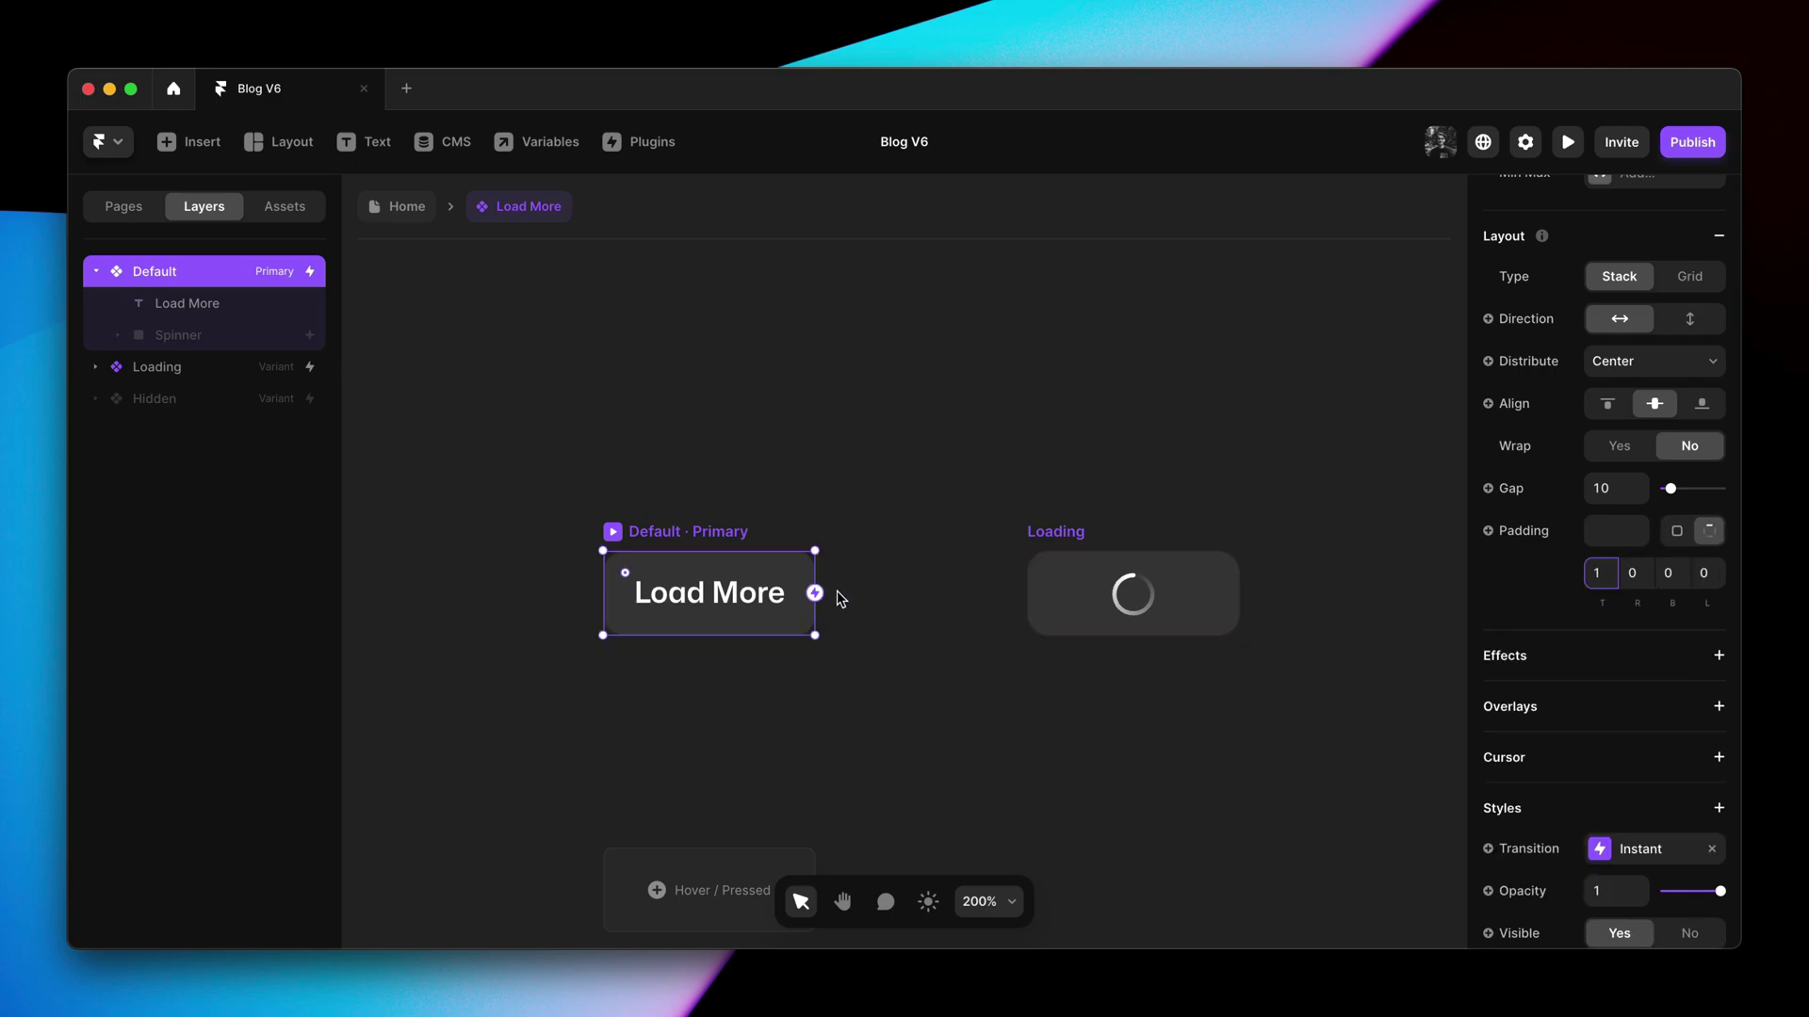
Set the Loading variant's padding to a uniform 0
{"action": "left_click", "coordinate": [1080, 537]}
{"action": "scroll", "coordinate": [1585, 633], "scroll_direction": "down", "scroll_amount": 5}
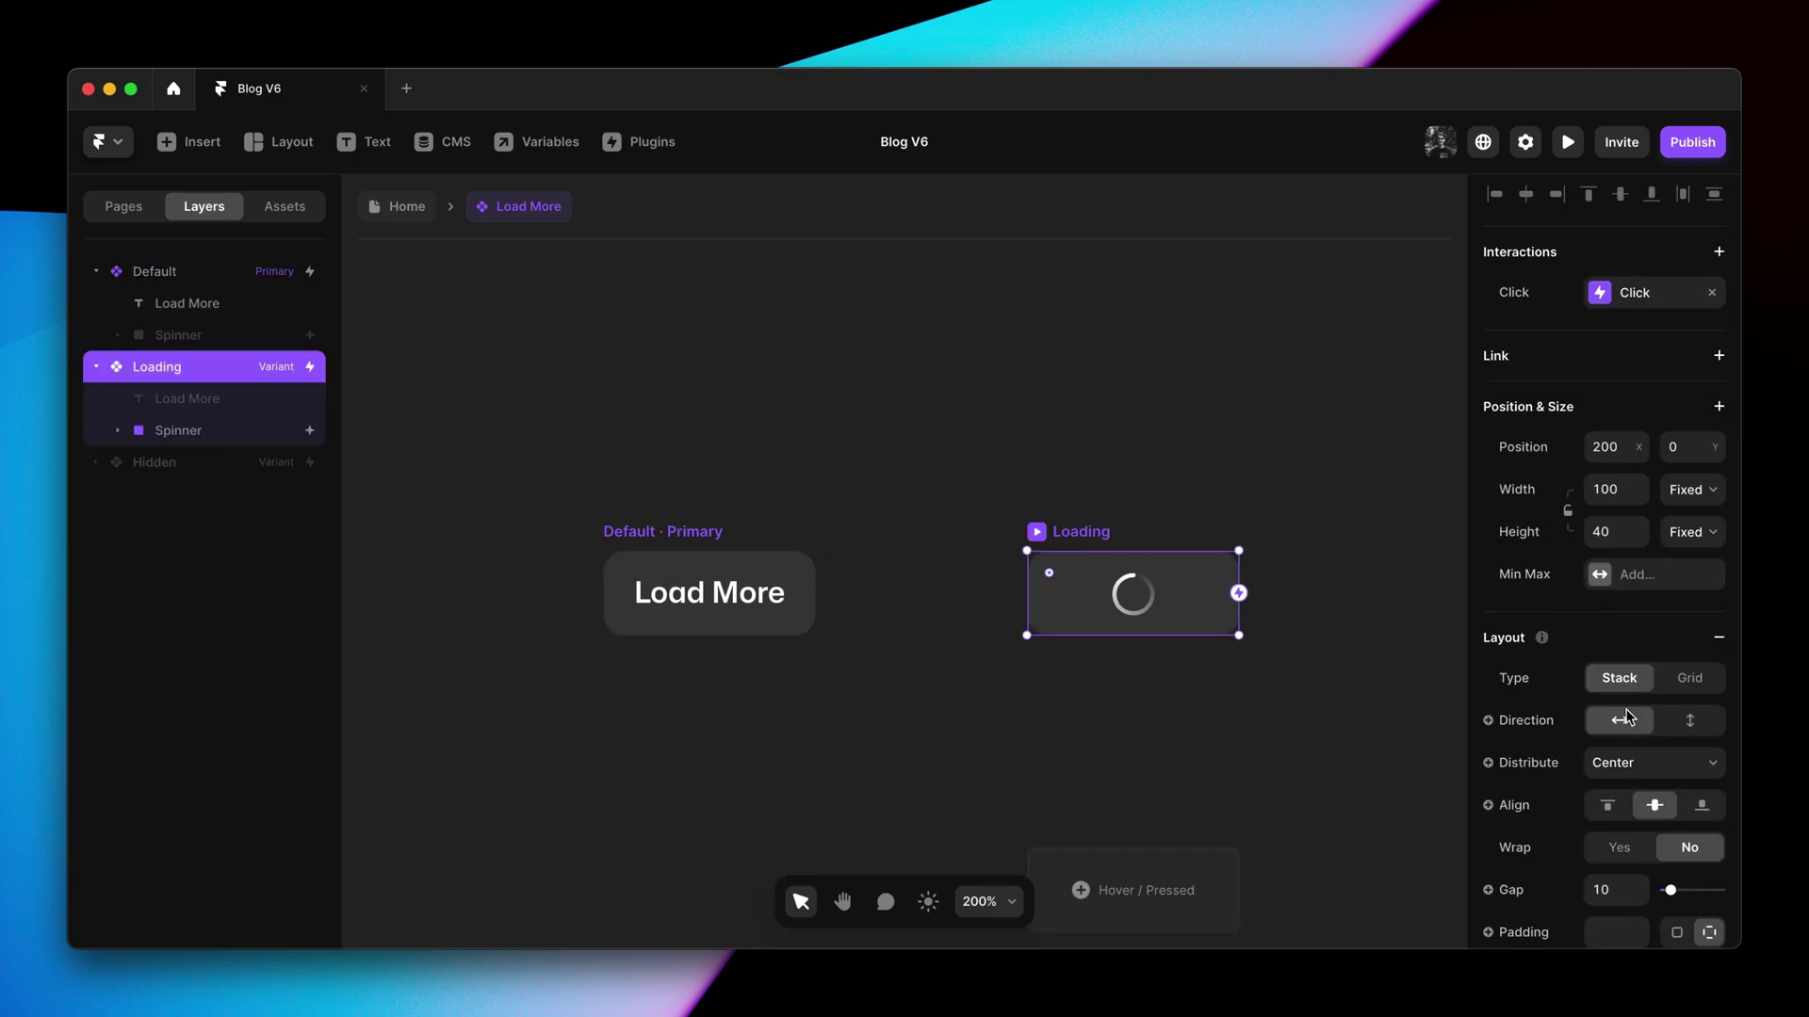
{"action": "left_click", "coordinate": [1677, 727]}
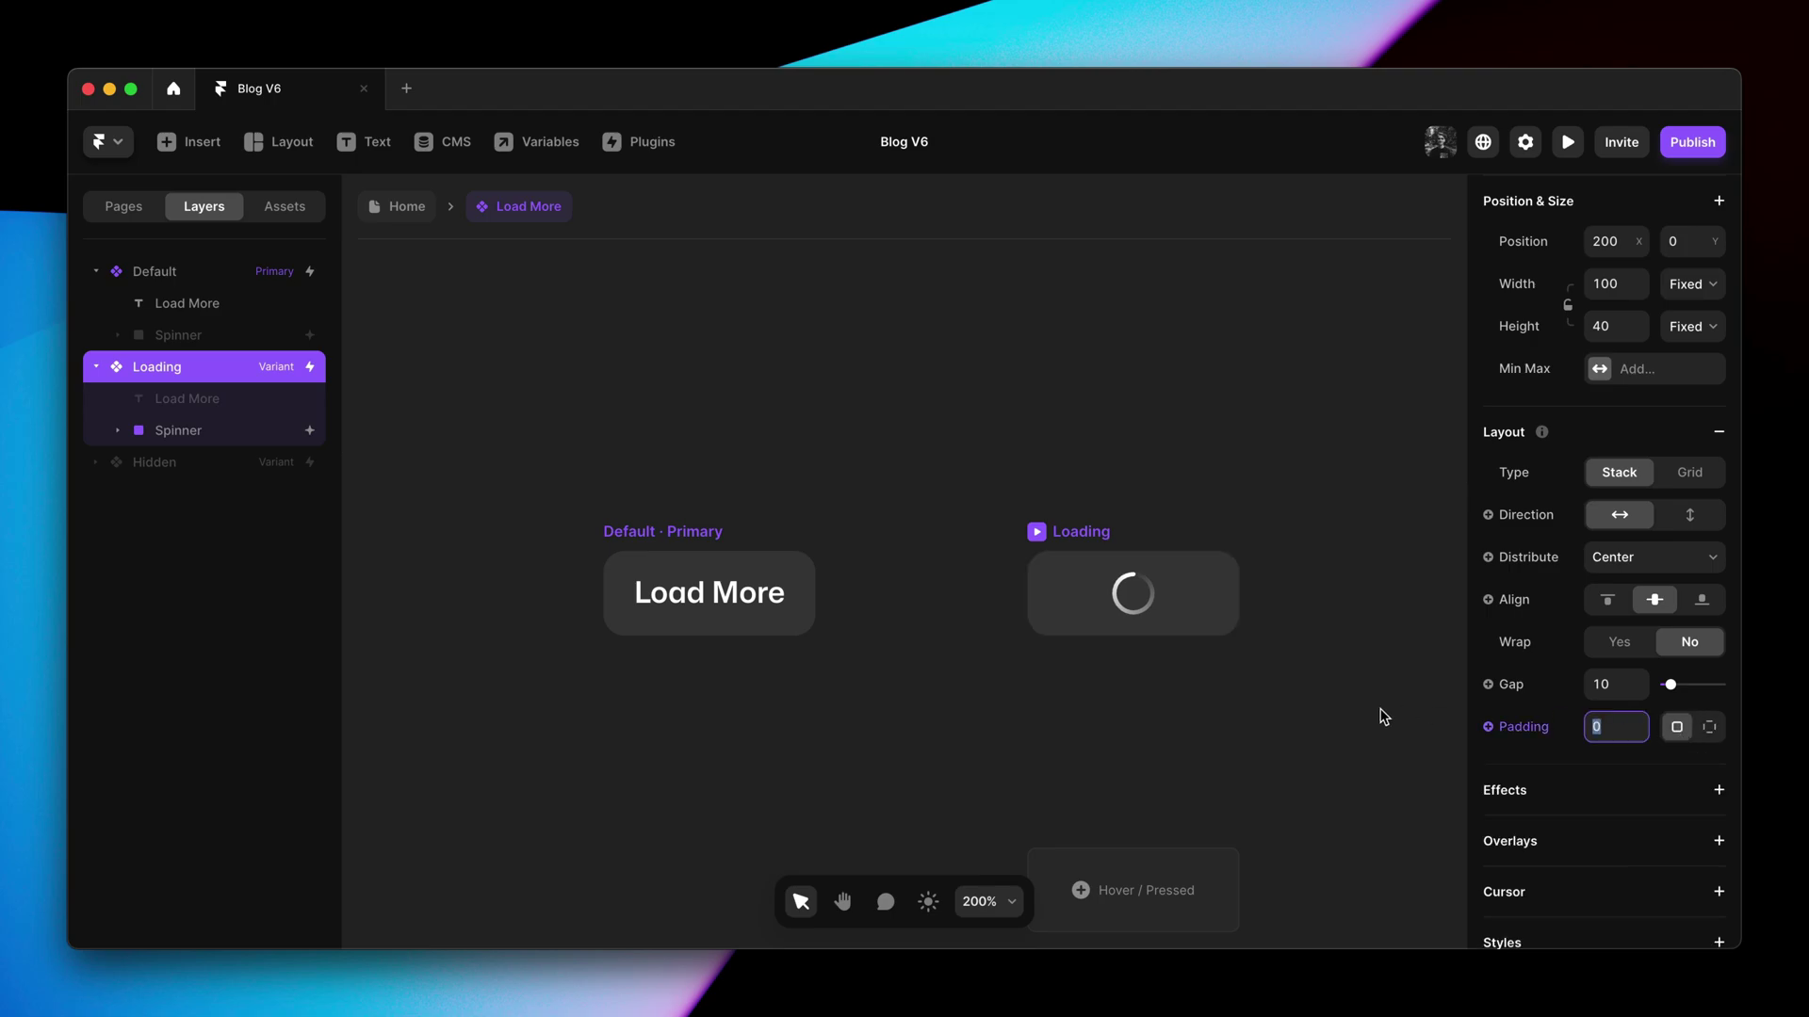
{"action": "left_click", "coordinate": [1323, 722]}
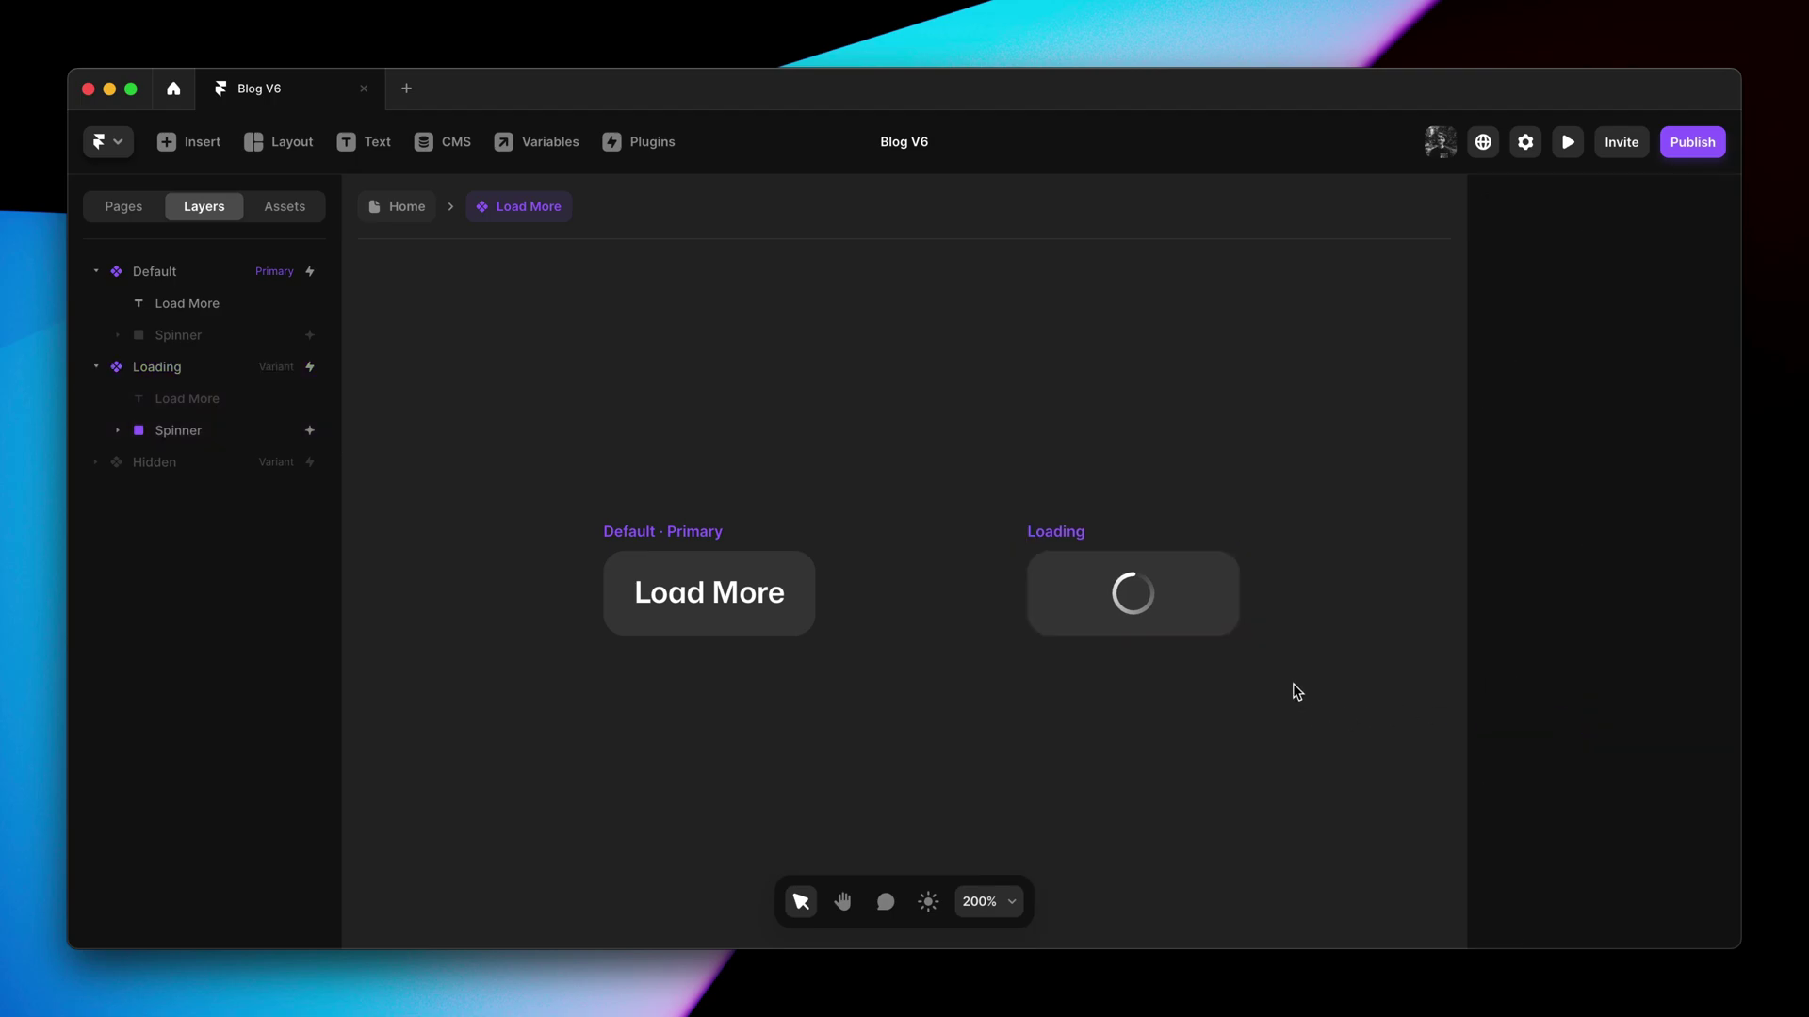
Zoom in on the spinner, pick its Conic layer, then select the parent Spinner layer
{"action": "left_click", "coordinate": [1144, 603]}
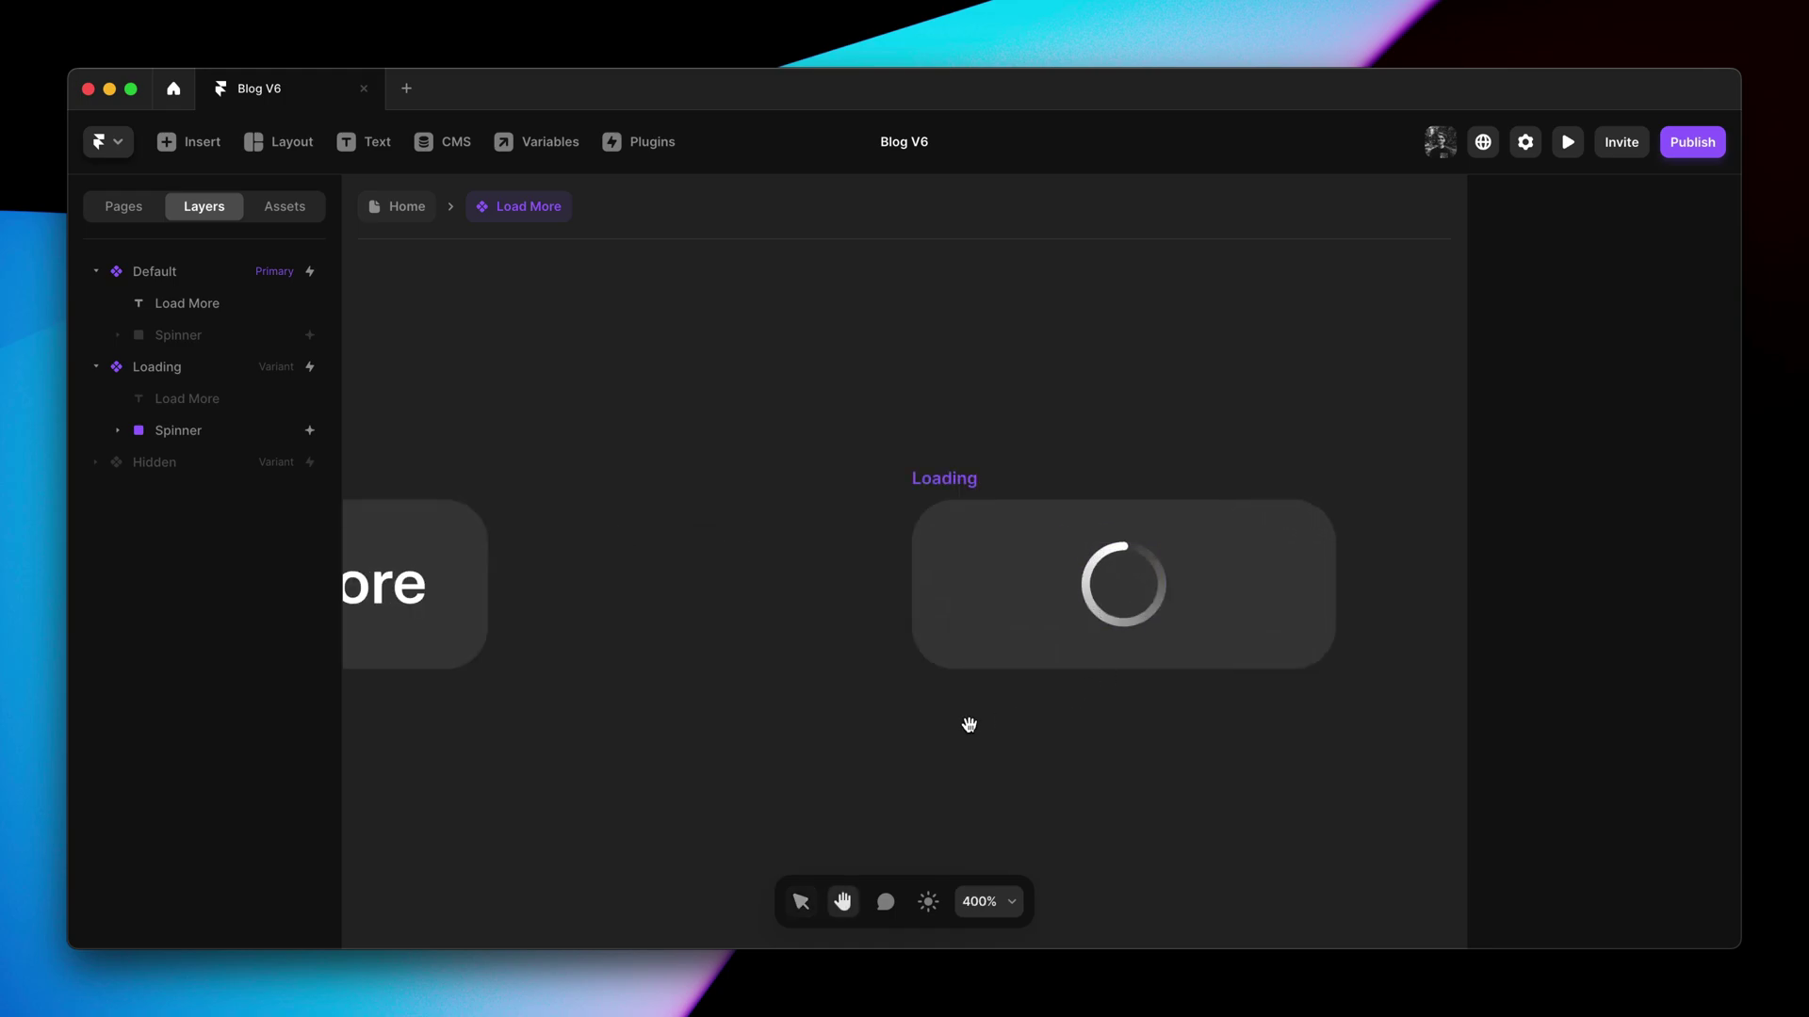
{"action": "left_click", "coordinate": [1145, 595]}
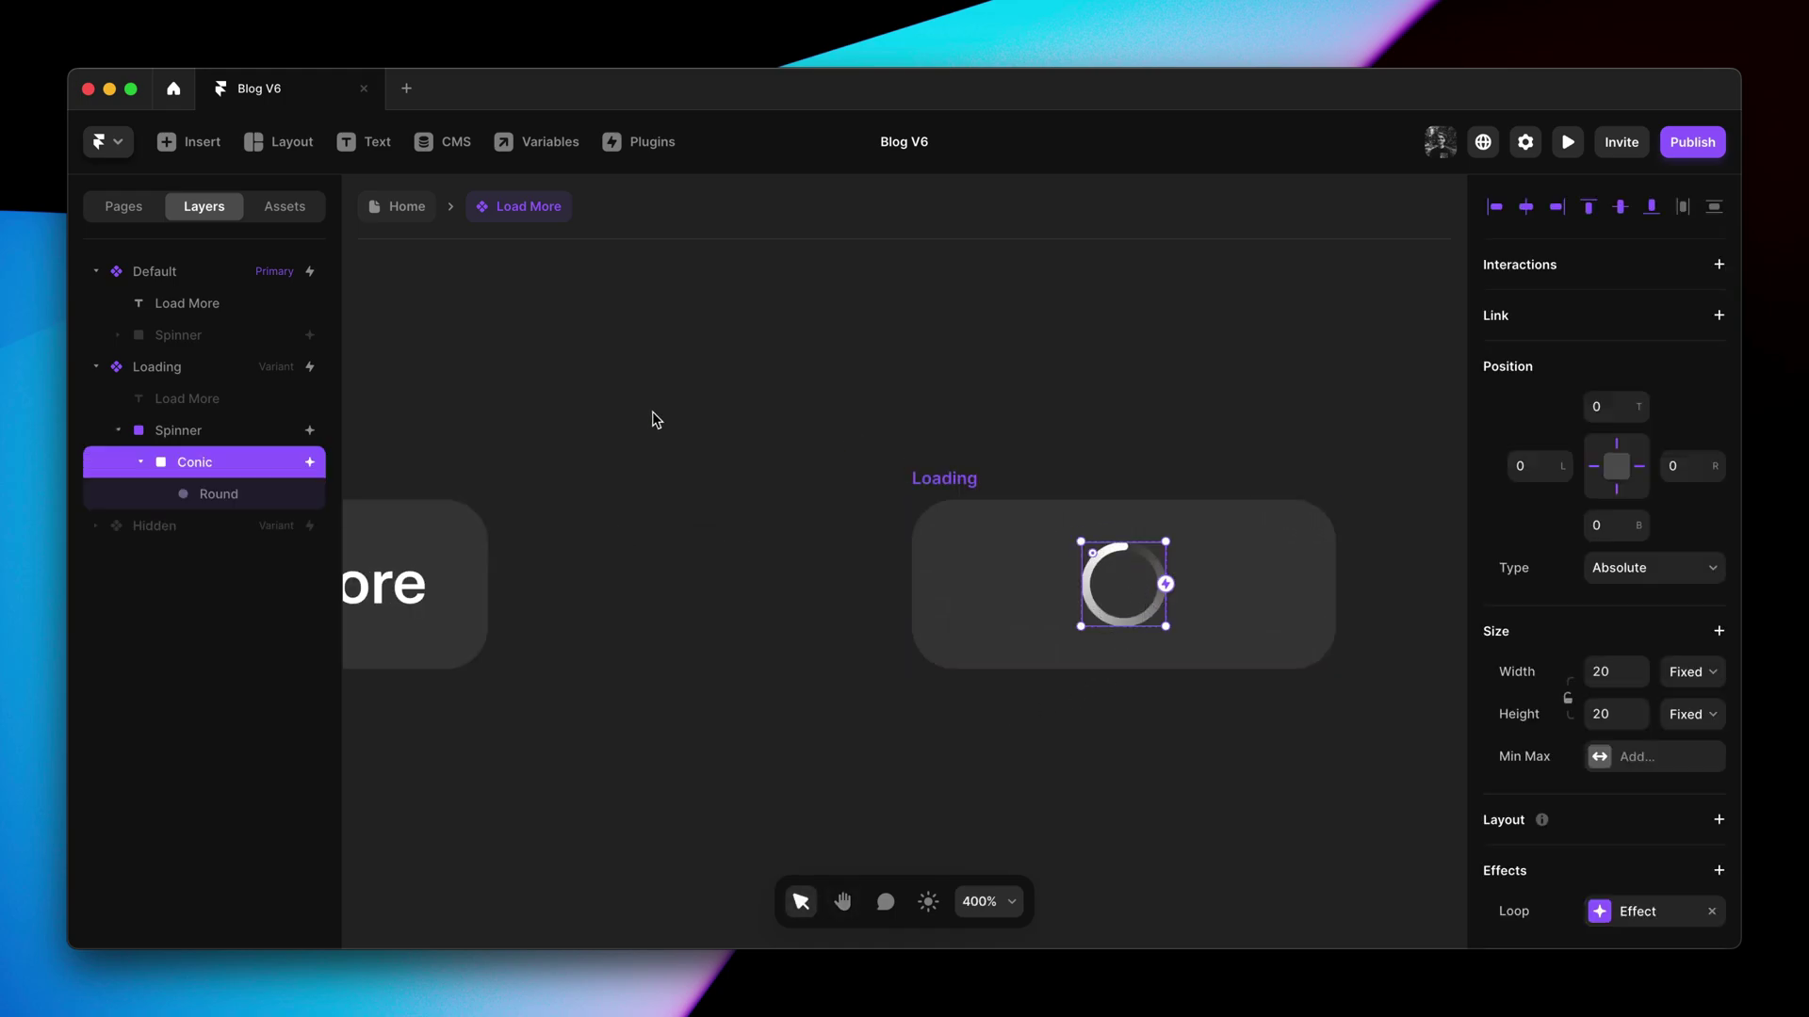
{"action": "left_click", "coordinate": [226, 432]}
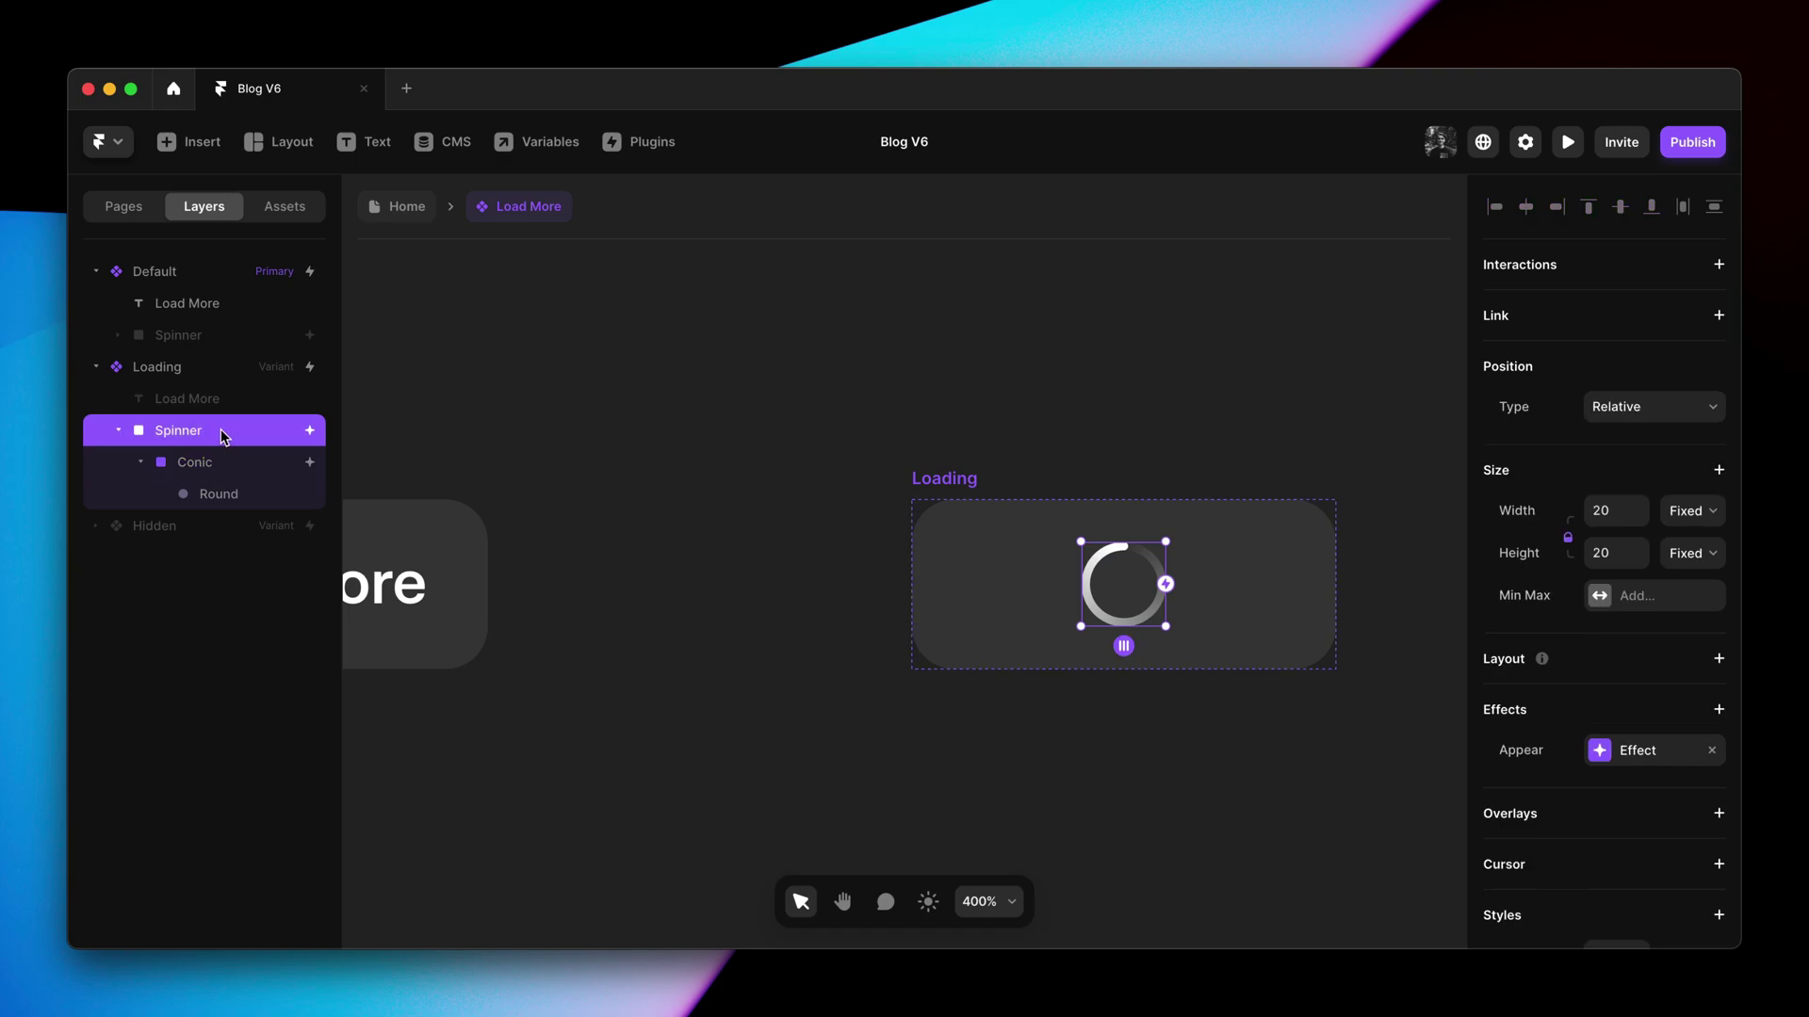
Confirm the Spinner's Appear effect enters from opacity 0 with a 0.3s Ease In Out
{"action": "left_click", "coordinate": [1653, 763]}
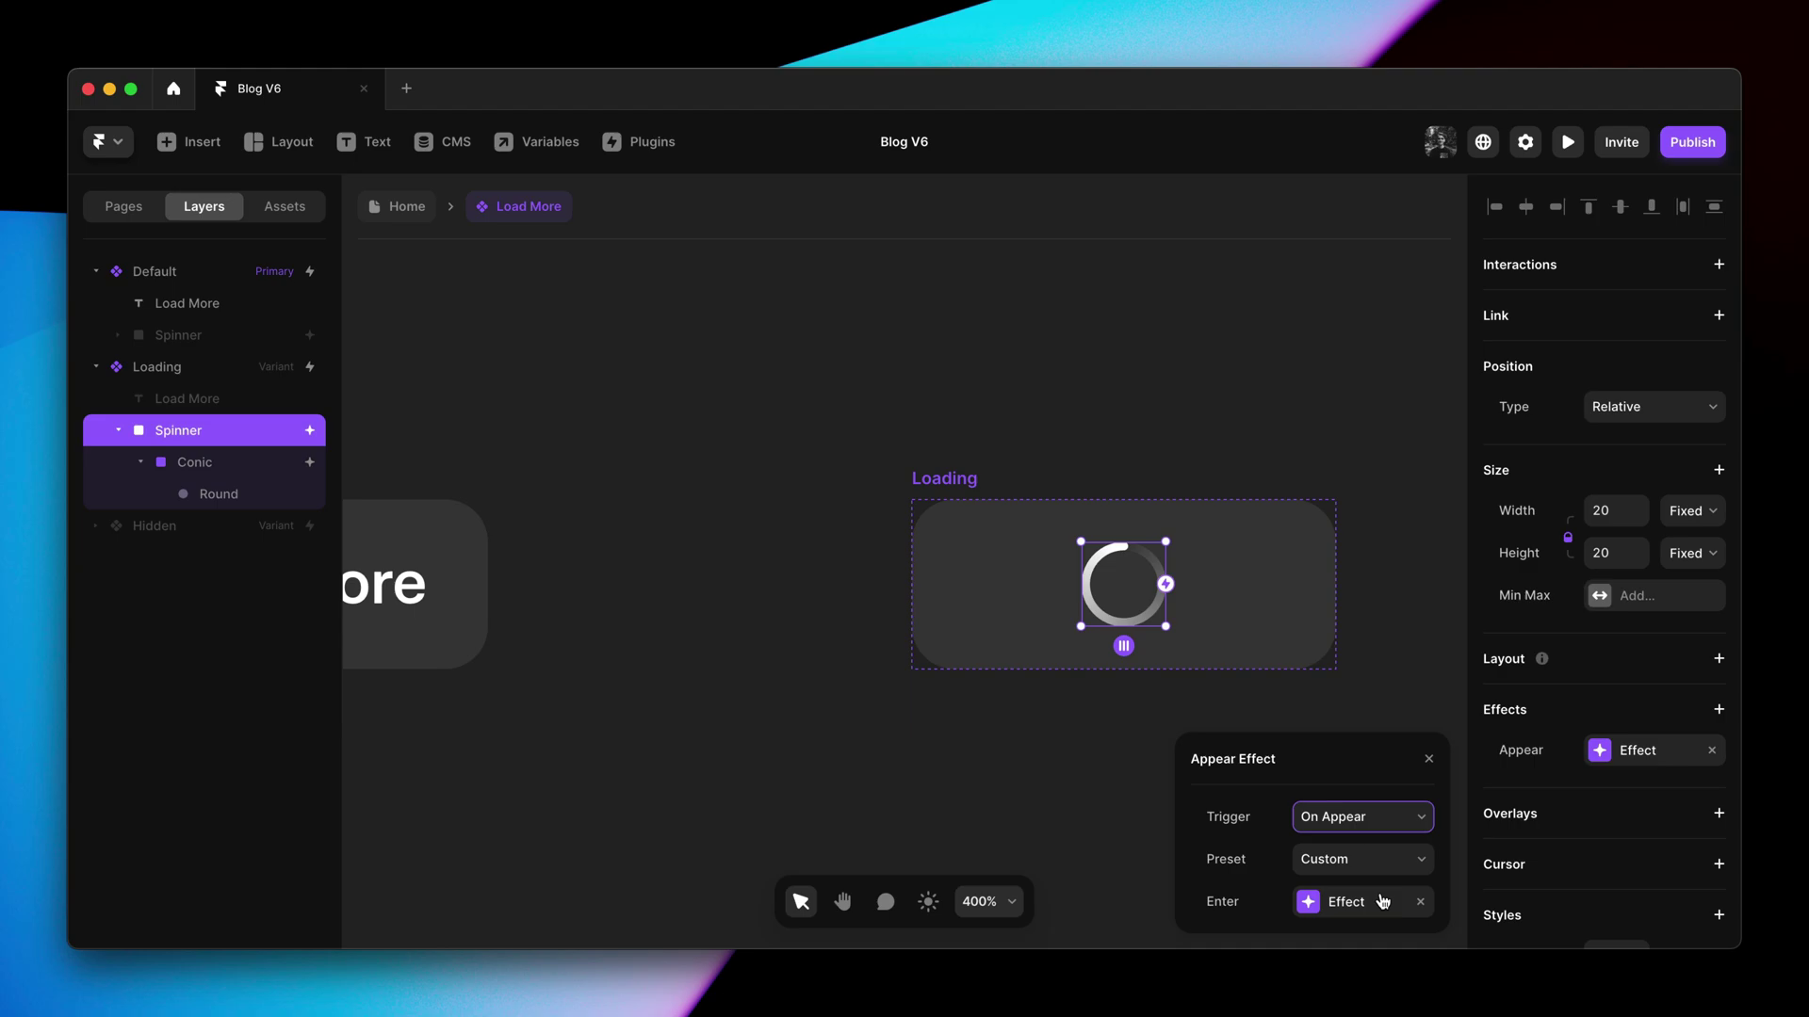
{"action": "left_click", "coordinate": [1384, 902]}
{"action": "left_click", "coordinate": [1381, 902]}
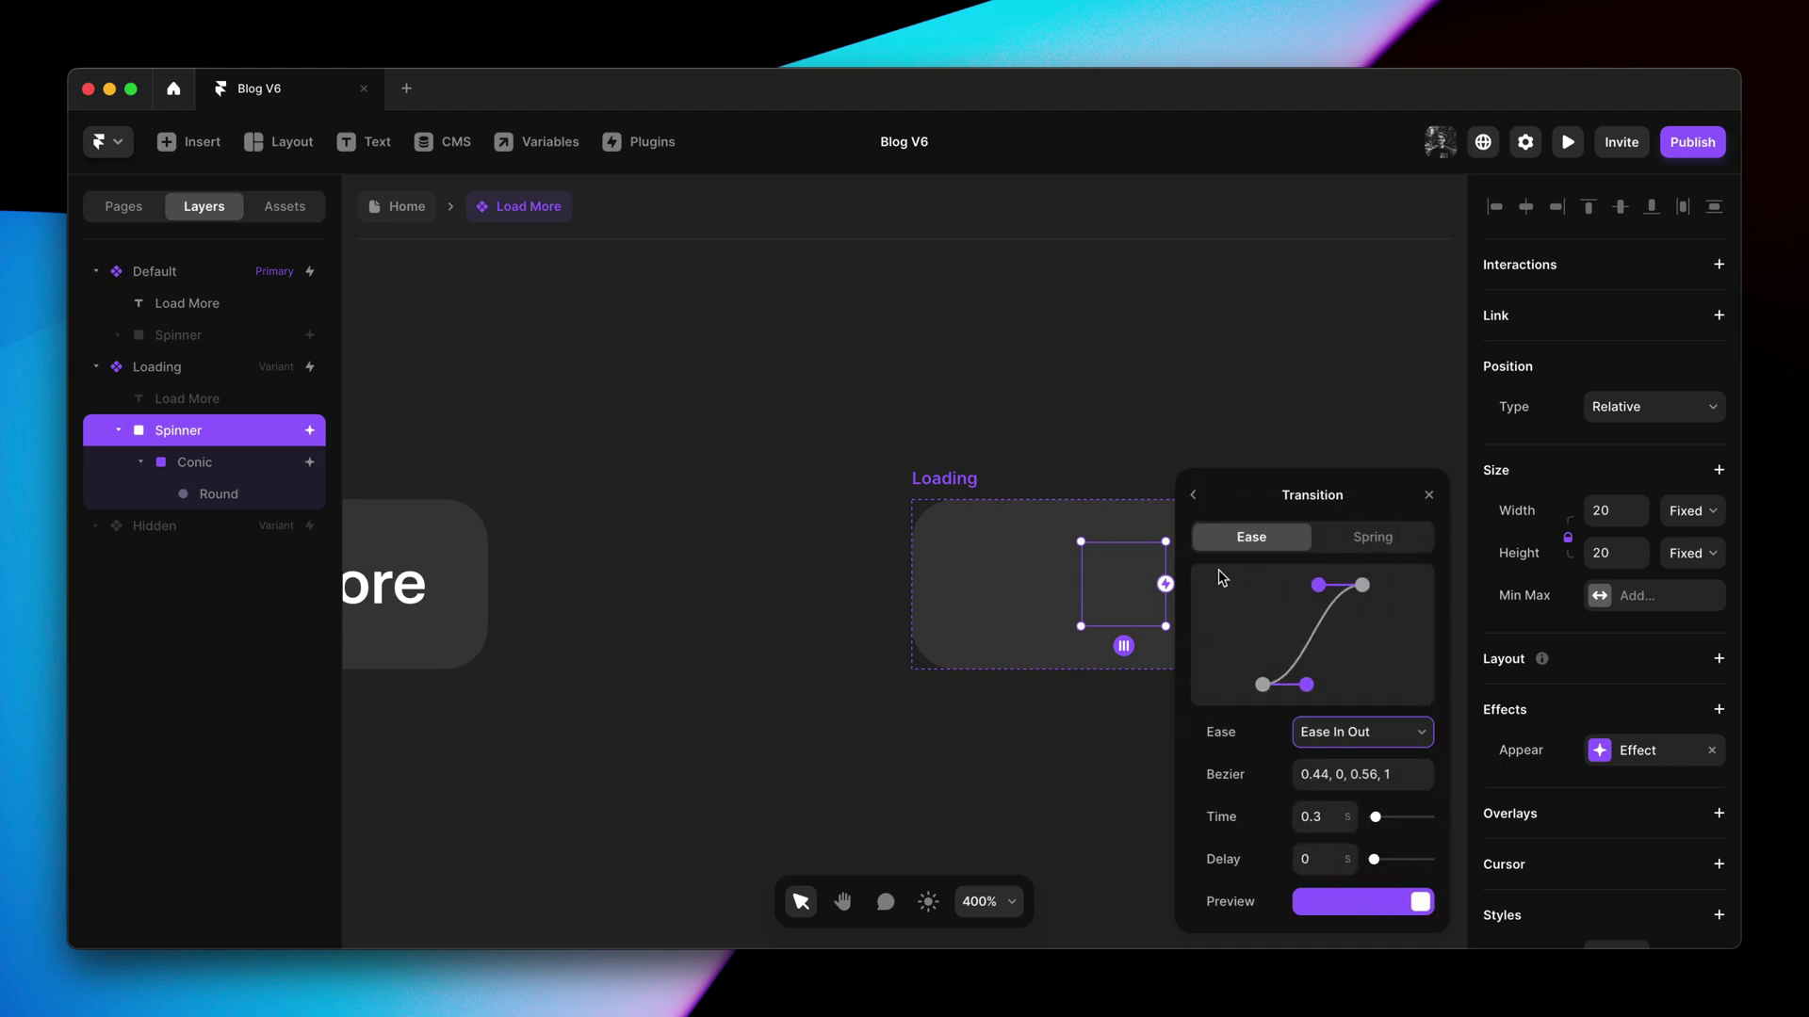
{"action": "left_click", "coordinate": [1199, 499]}
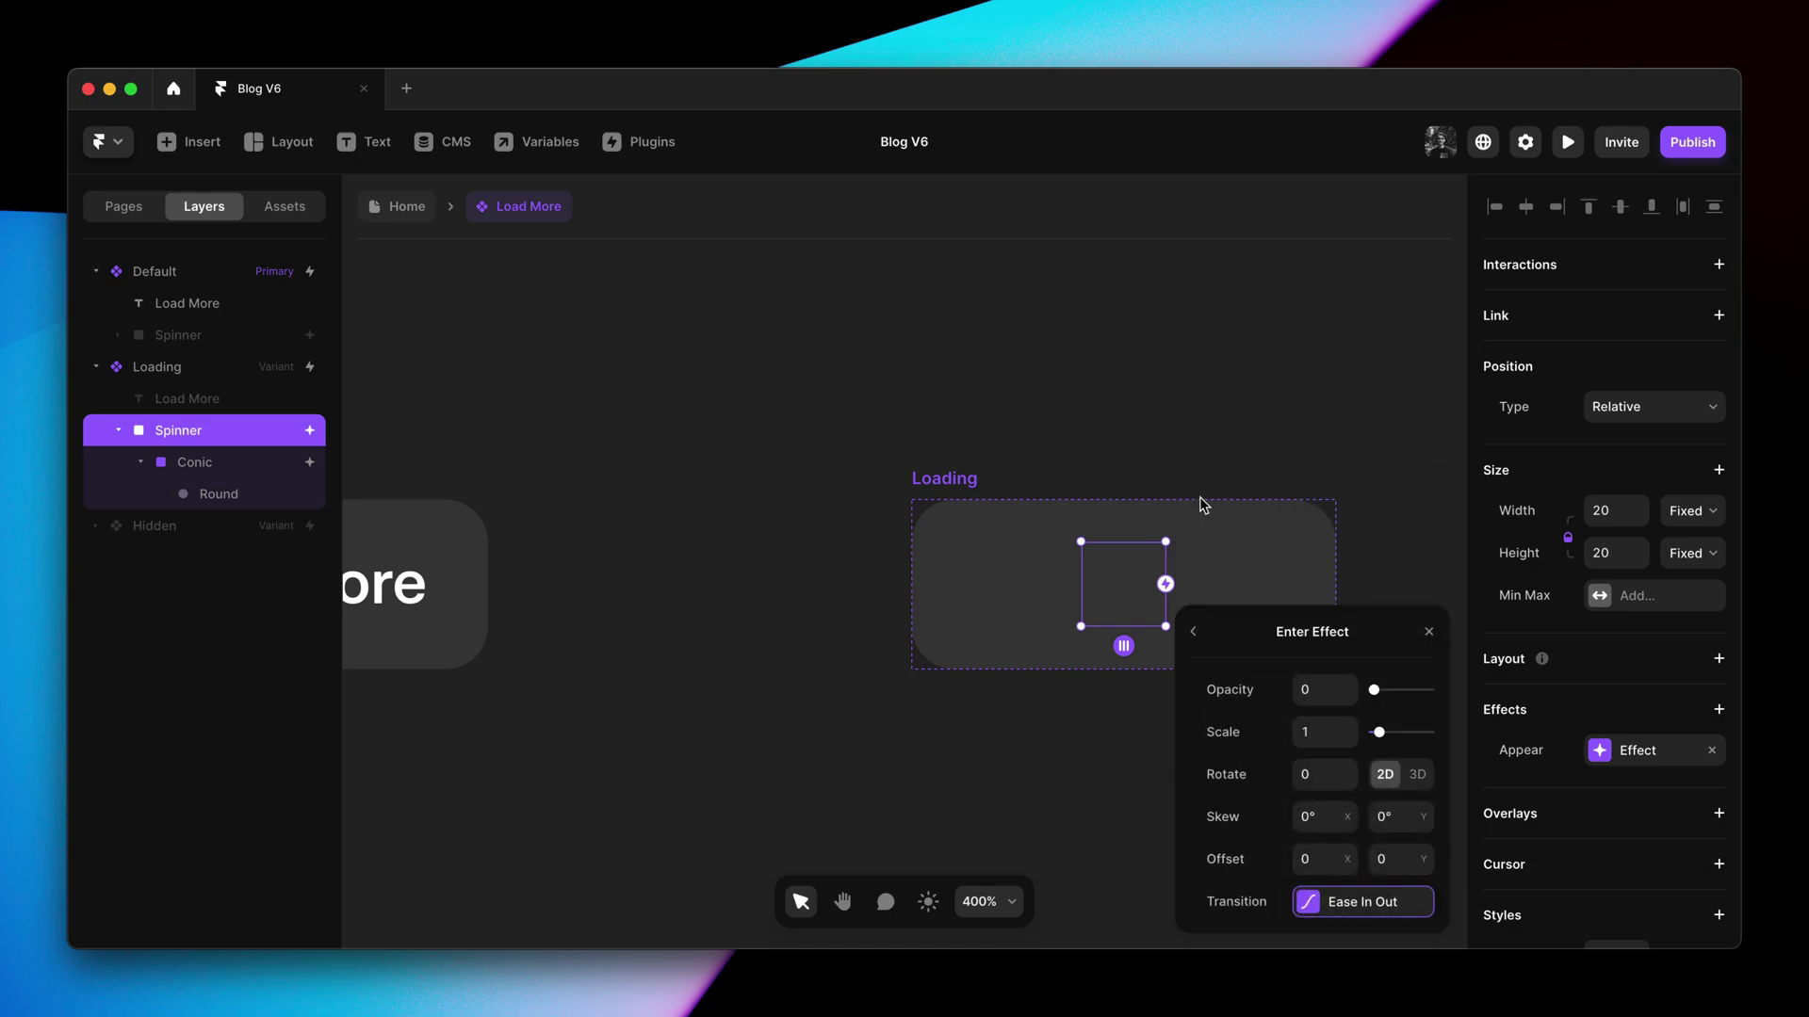
{"action": "left_click", "coordinate": [1428, 631]}
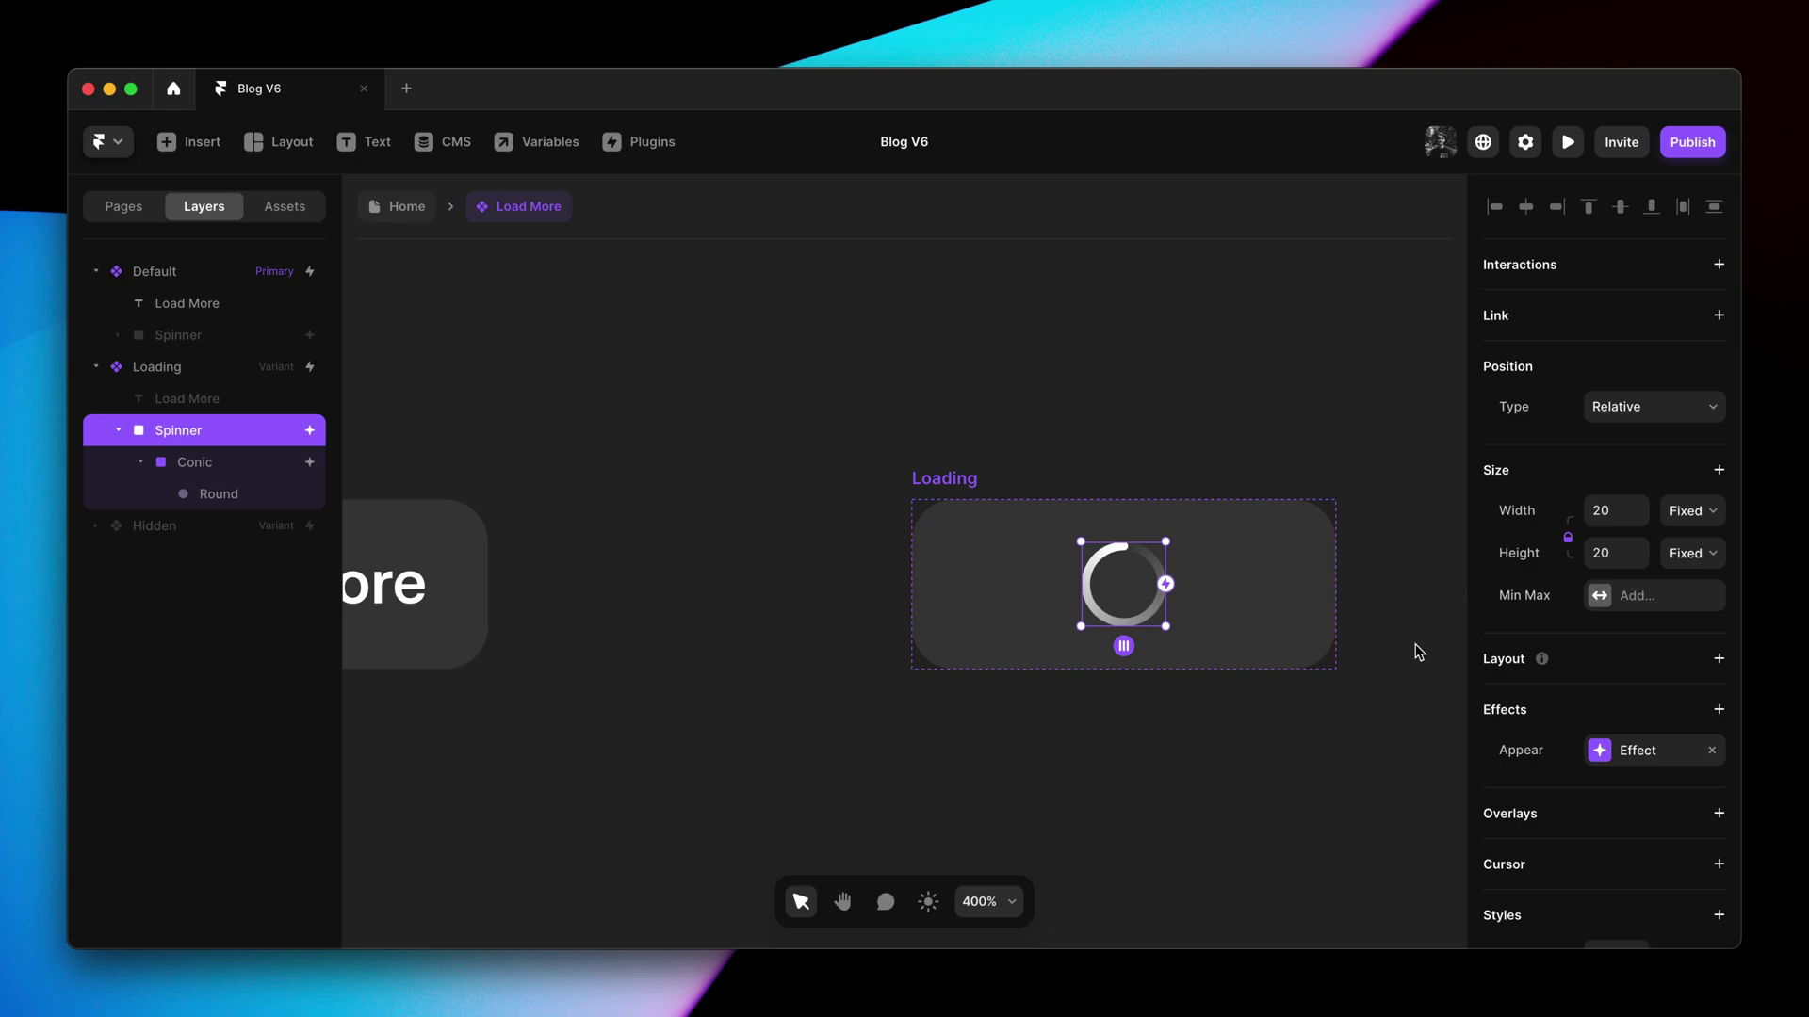
Check the Conic layer's loop, then preview the Loading variant and exit preview
{"action": "left_click", "coordinate": [241, 464]}
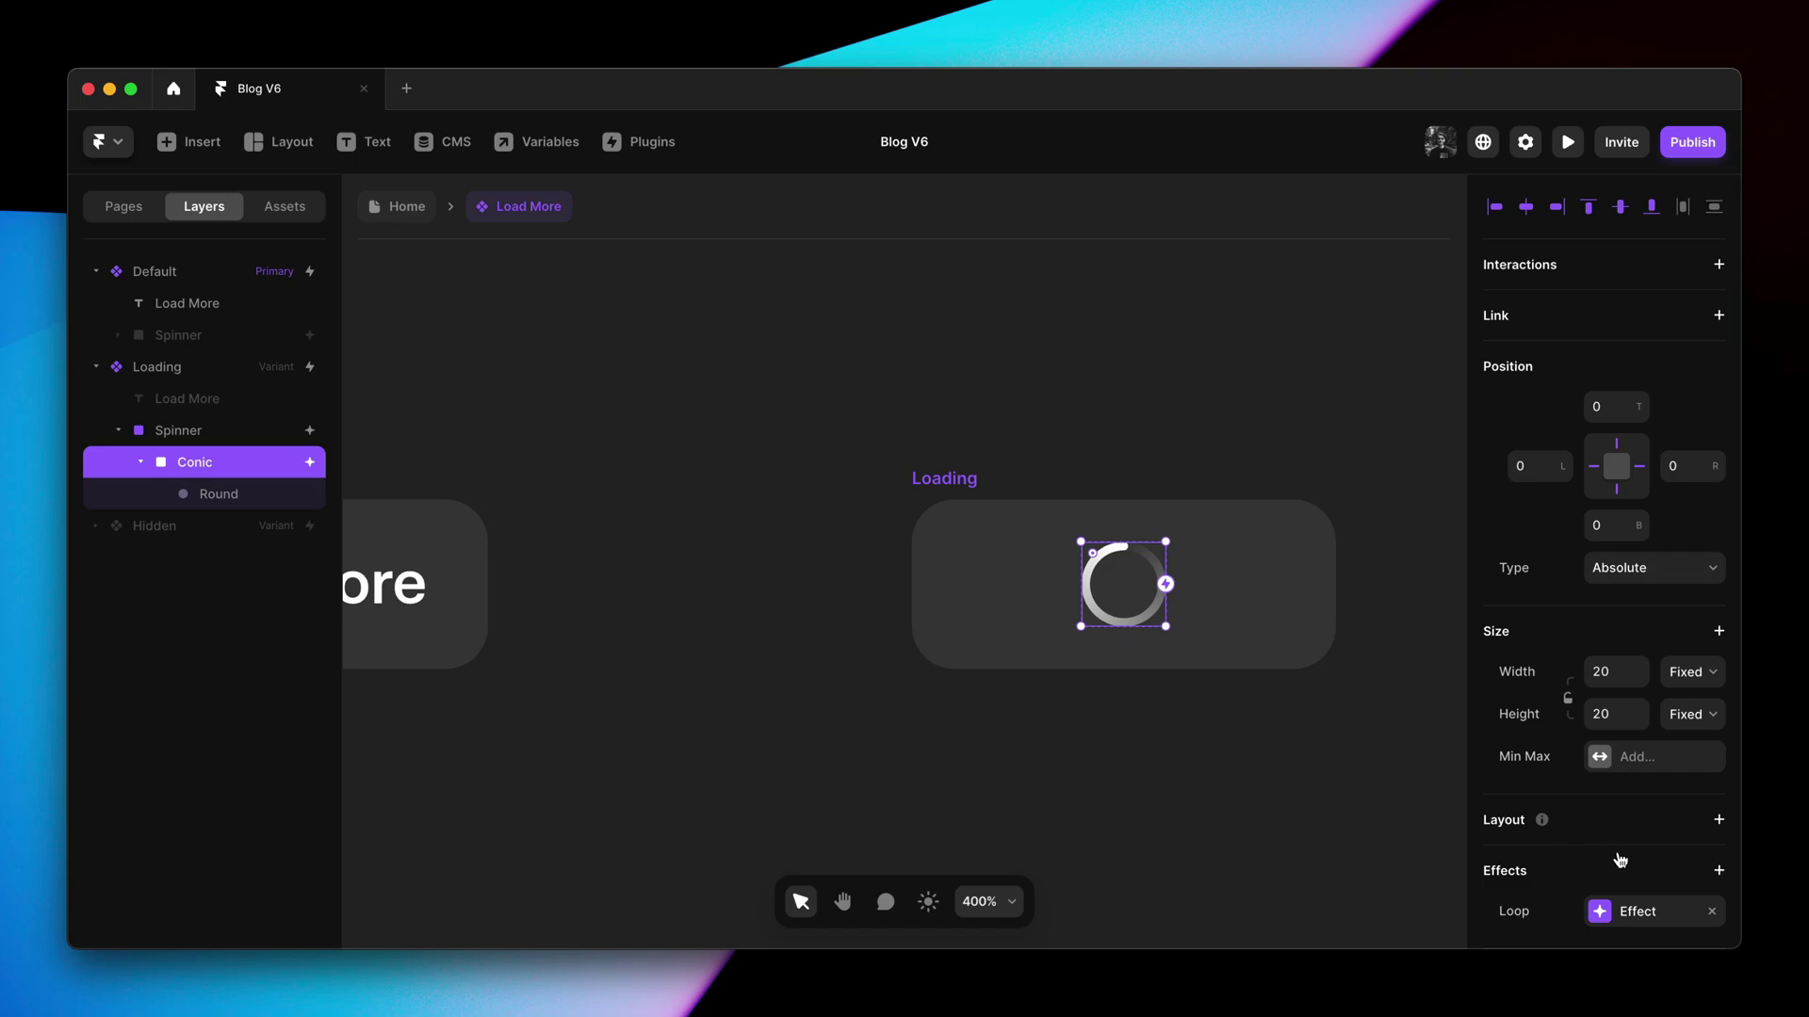
{"action": "scroll", "coordinate": [1619, 860], "scroll_direction": "down", "scroll_amount": 3}
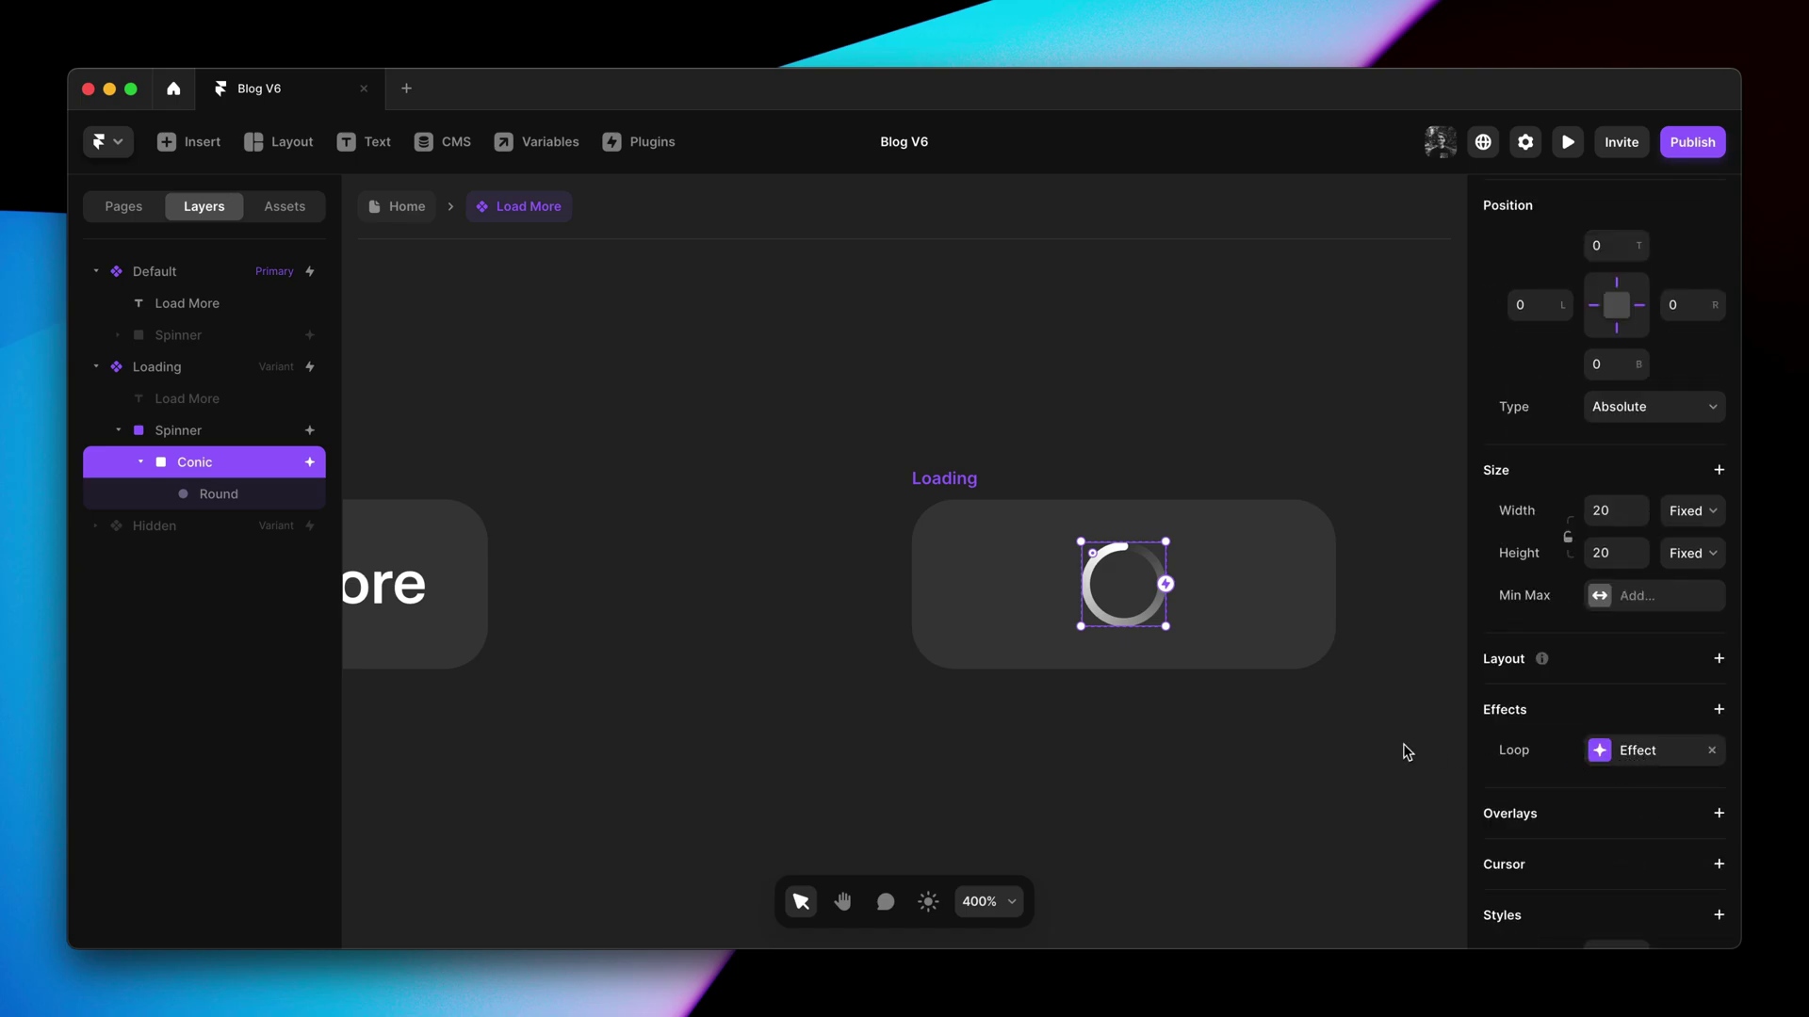
{"action": "left_click", "coordinate": [1201, 737]}
{"action": "left_click", "coordinate": [922, 491]}
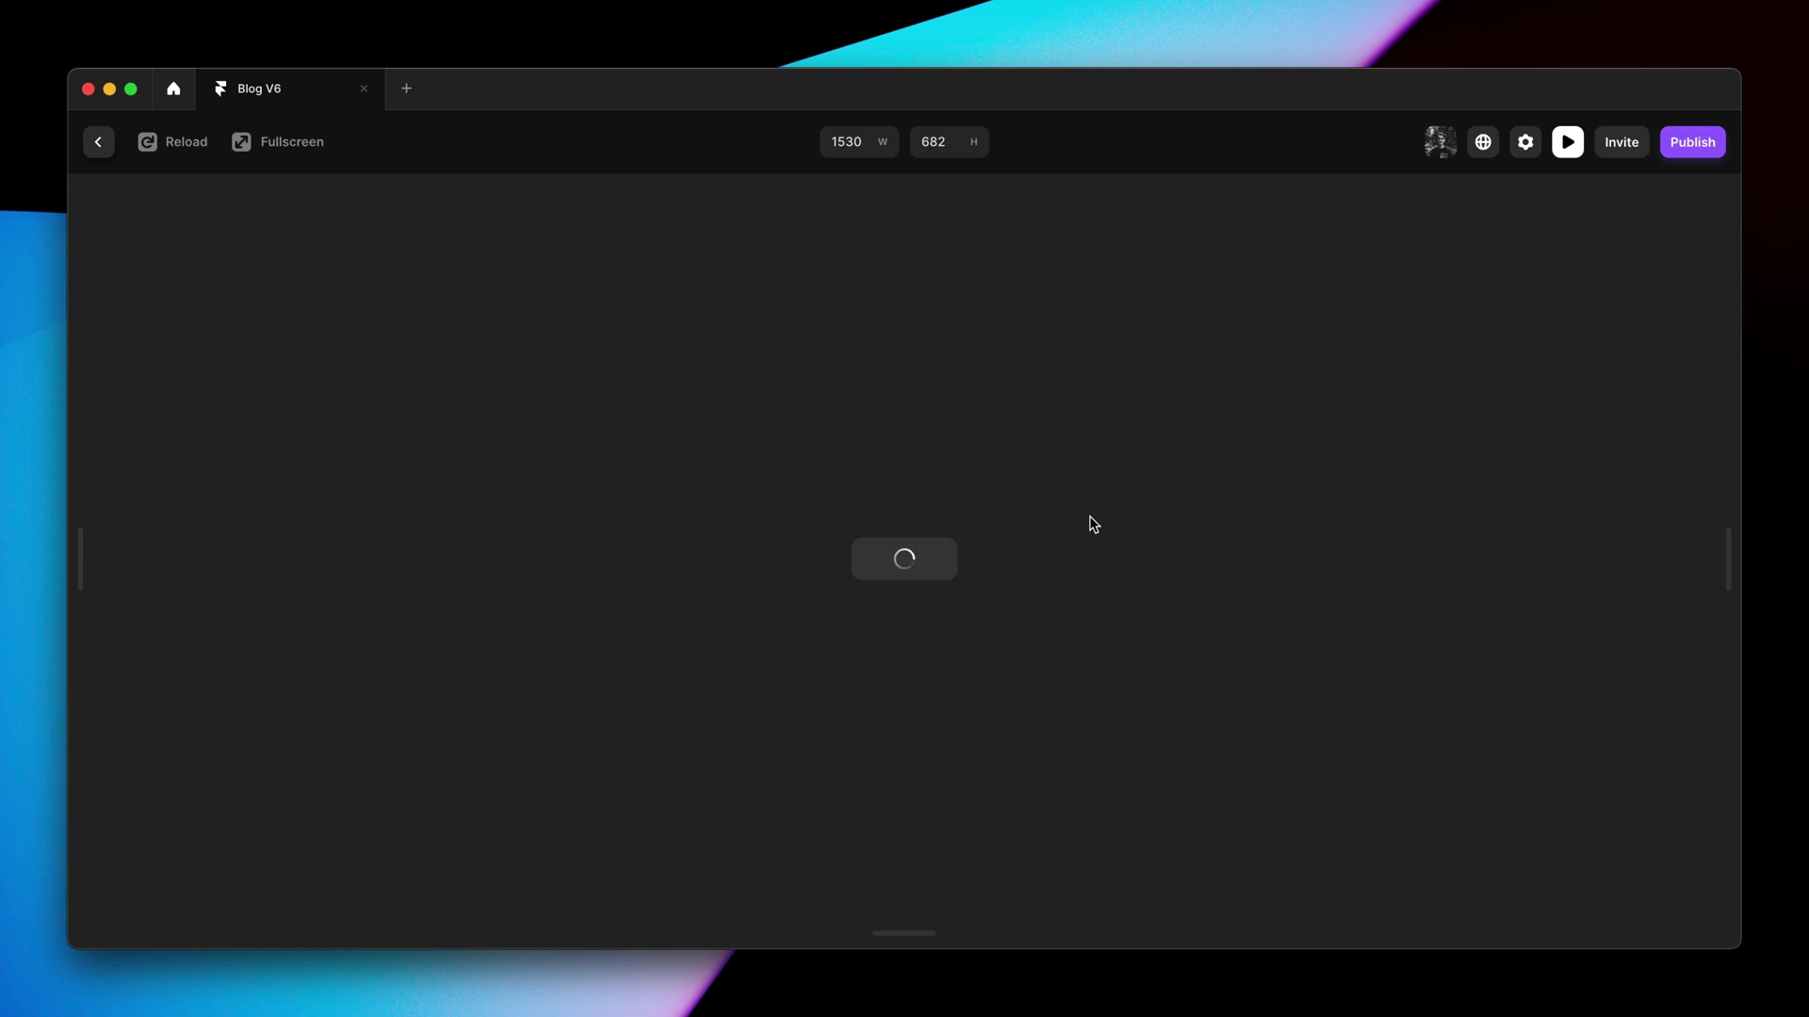
{"action": "key", "text": "Escape"}
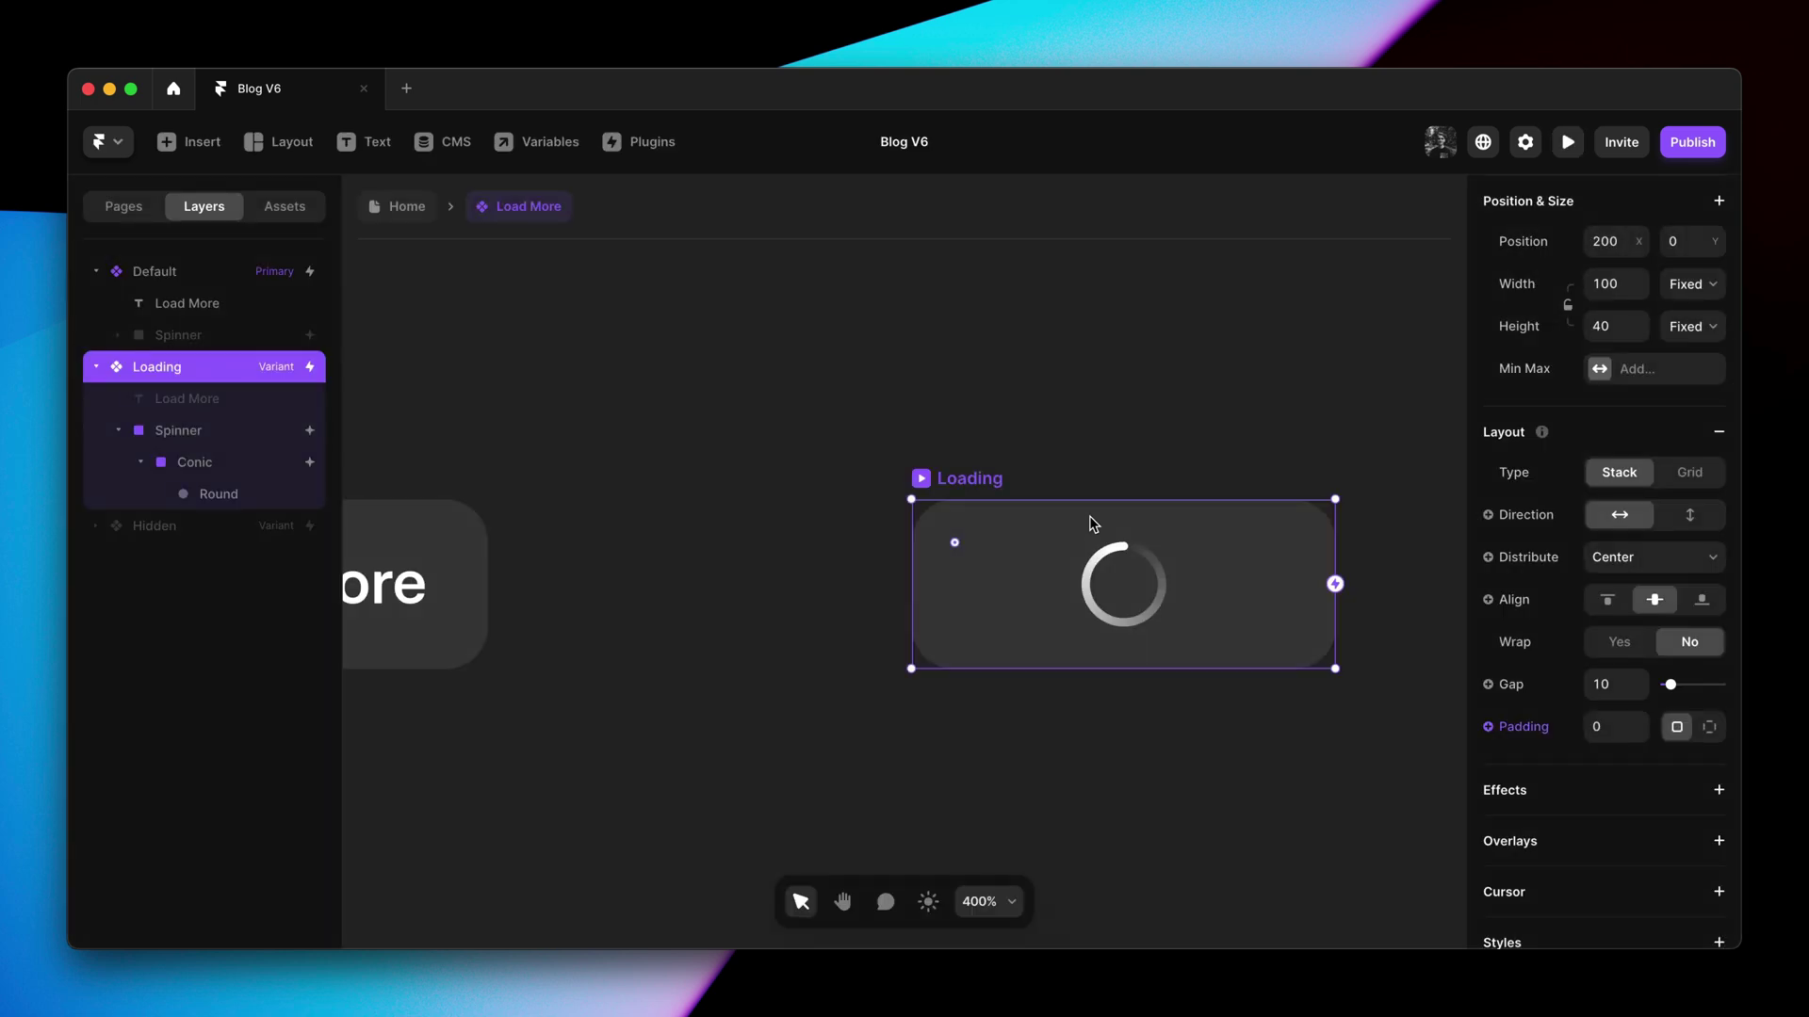
Return to the Home page, zoom out, and select the Load More button below the posts
{"action": "left_click", "coordinate": [812, 521]}
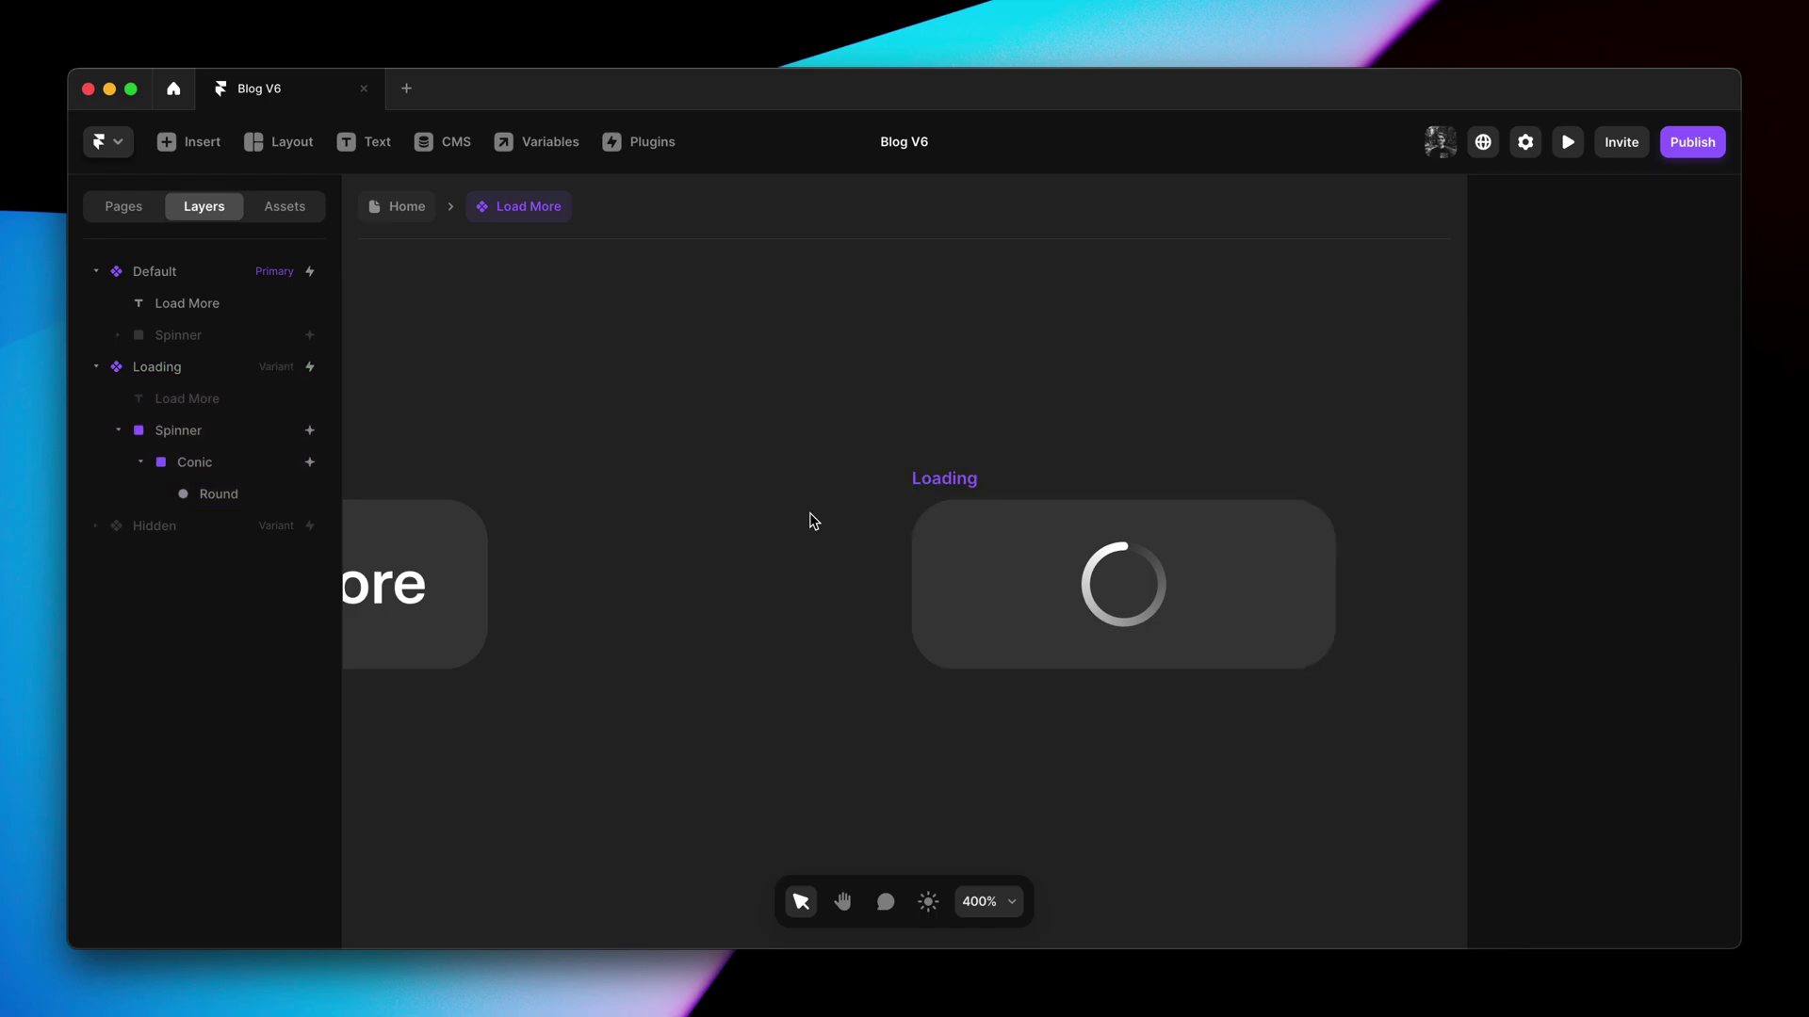
{"action": "left_click", "coordinate": [421, 217]}
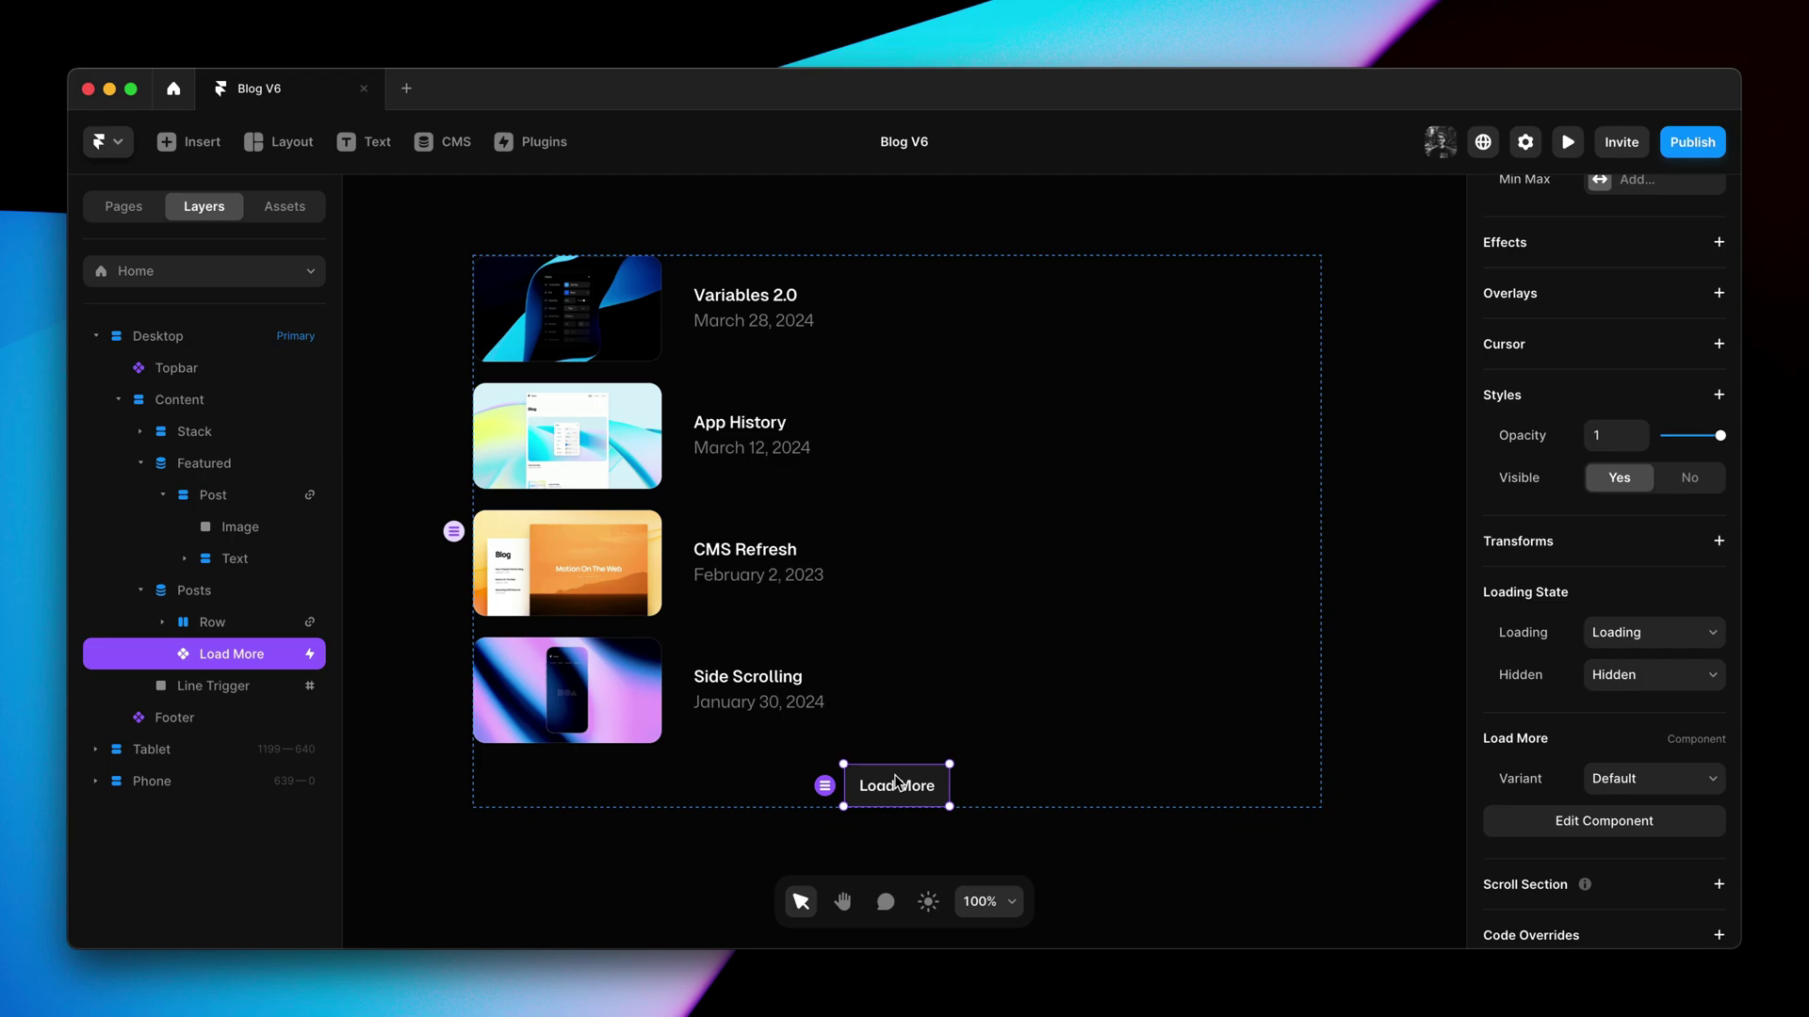
{"action": "left_click", "coordinate": [986, 835]}
{"action": "key", "text": "super+minus"}
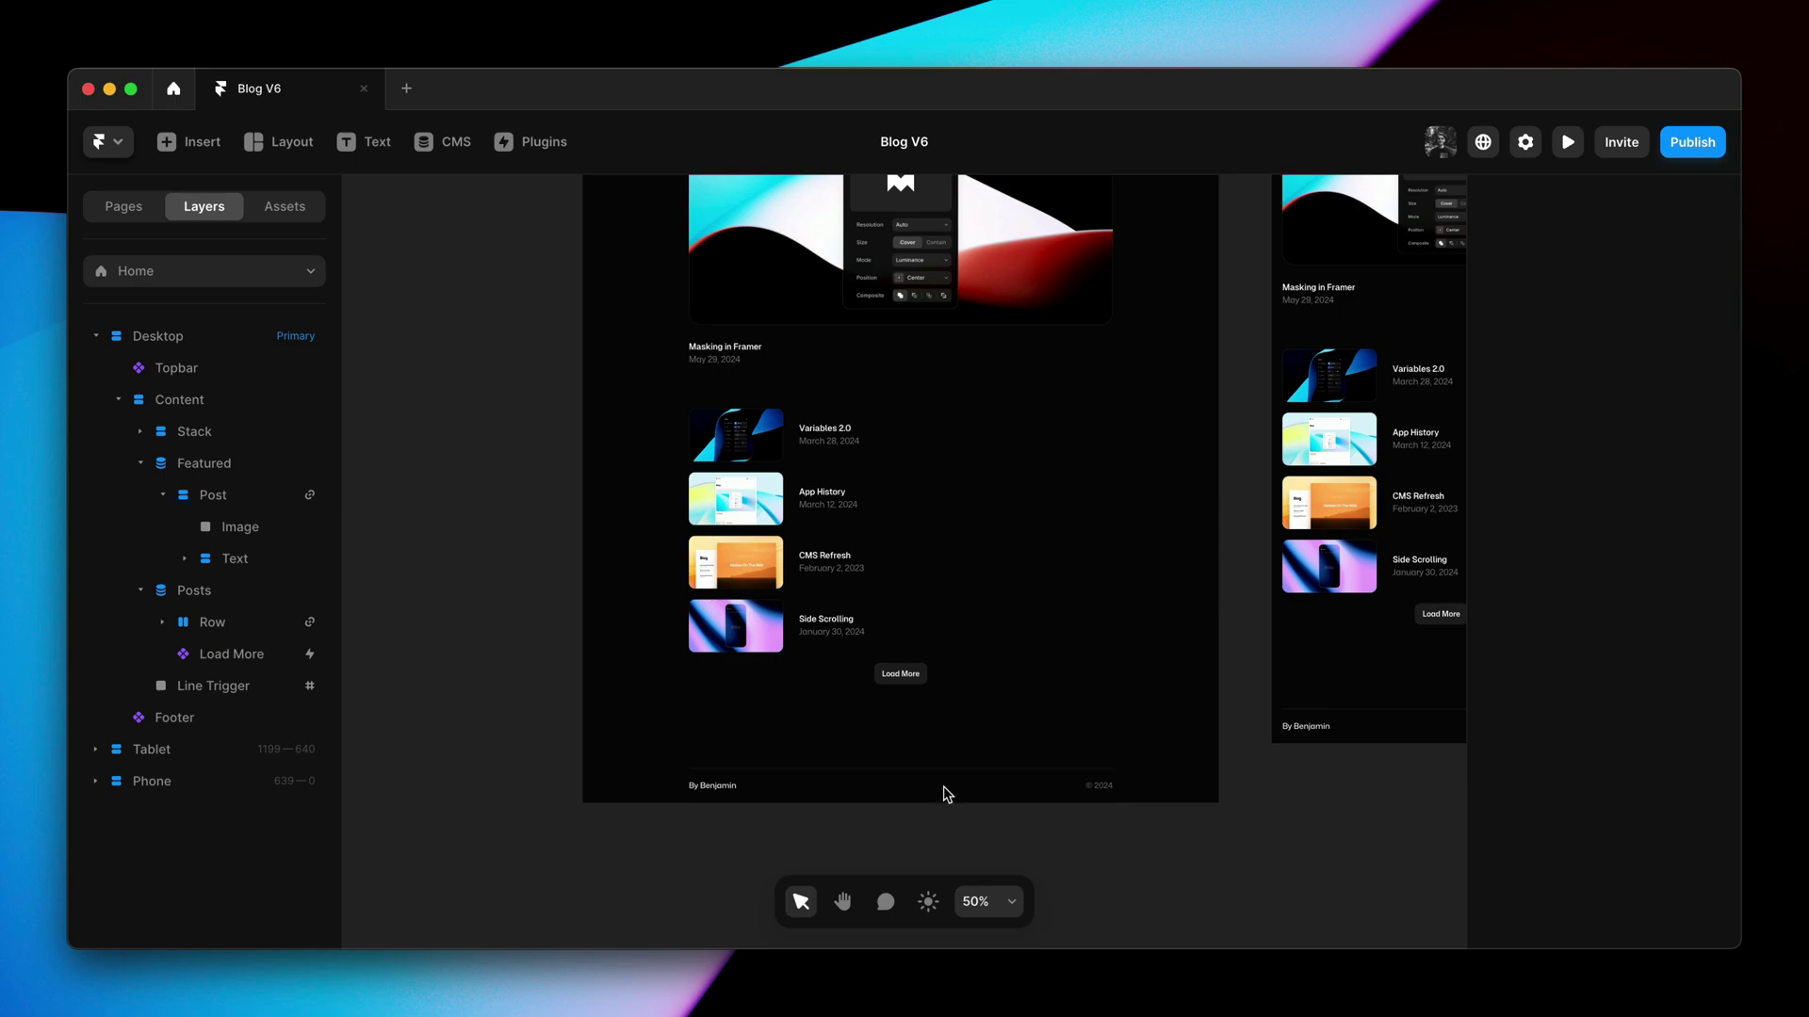
{"action": "left_click", "coordinate": [908, 677]}
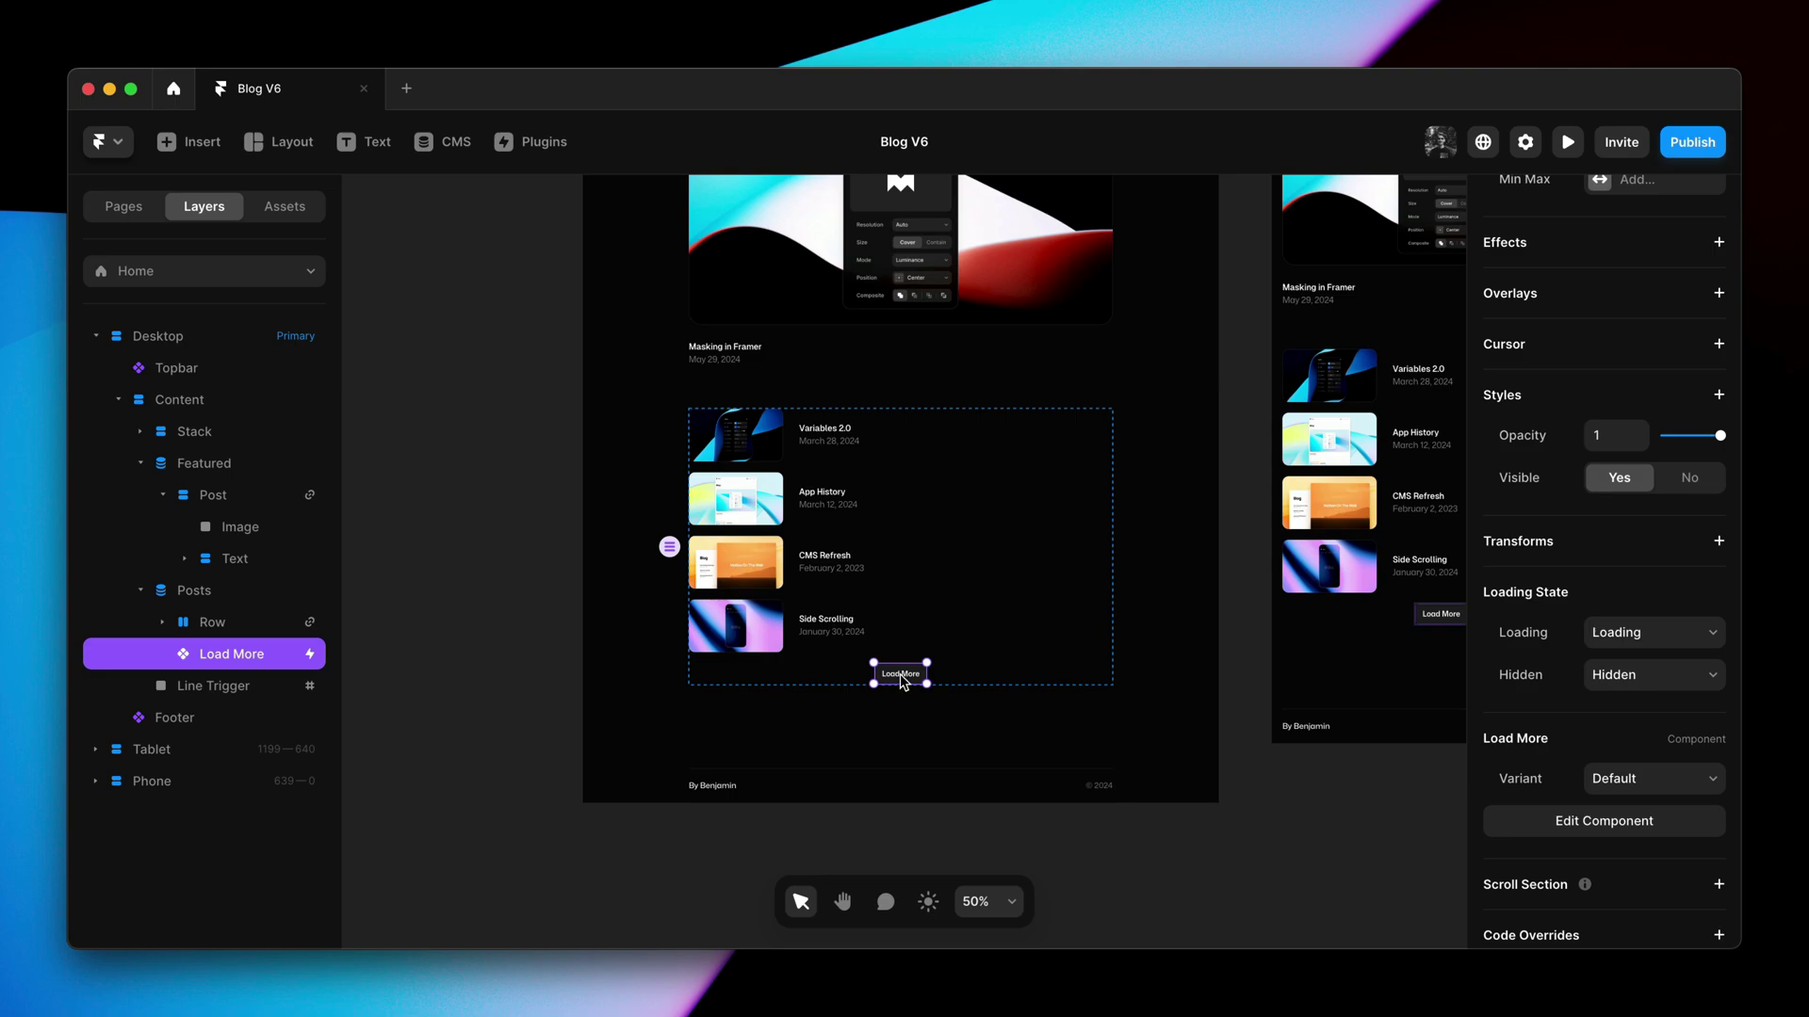
Wrap the Load More button in a new stack with a top padding of 100
{"action": "right_click", "coordinate": [901, 674]}
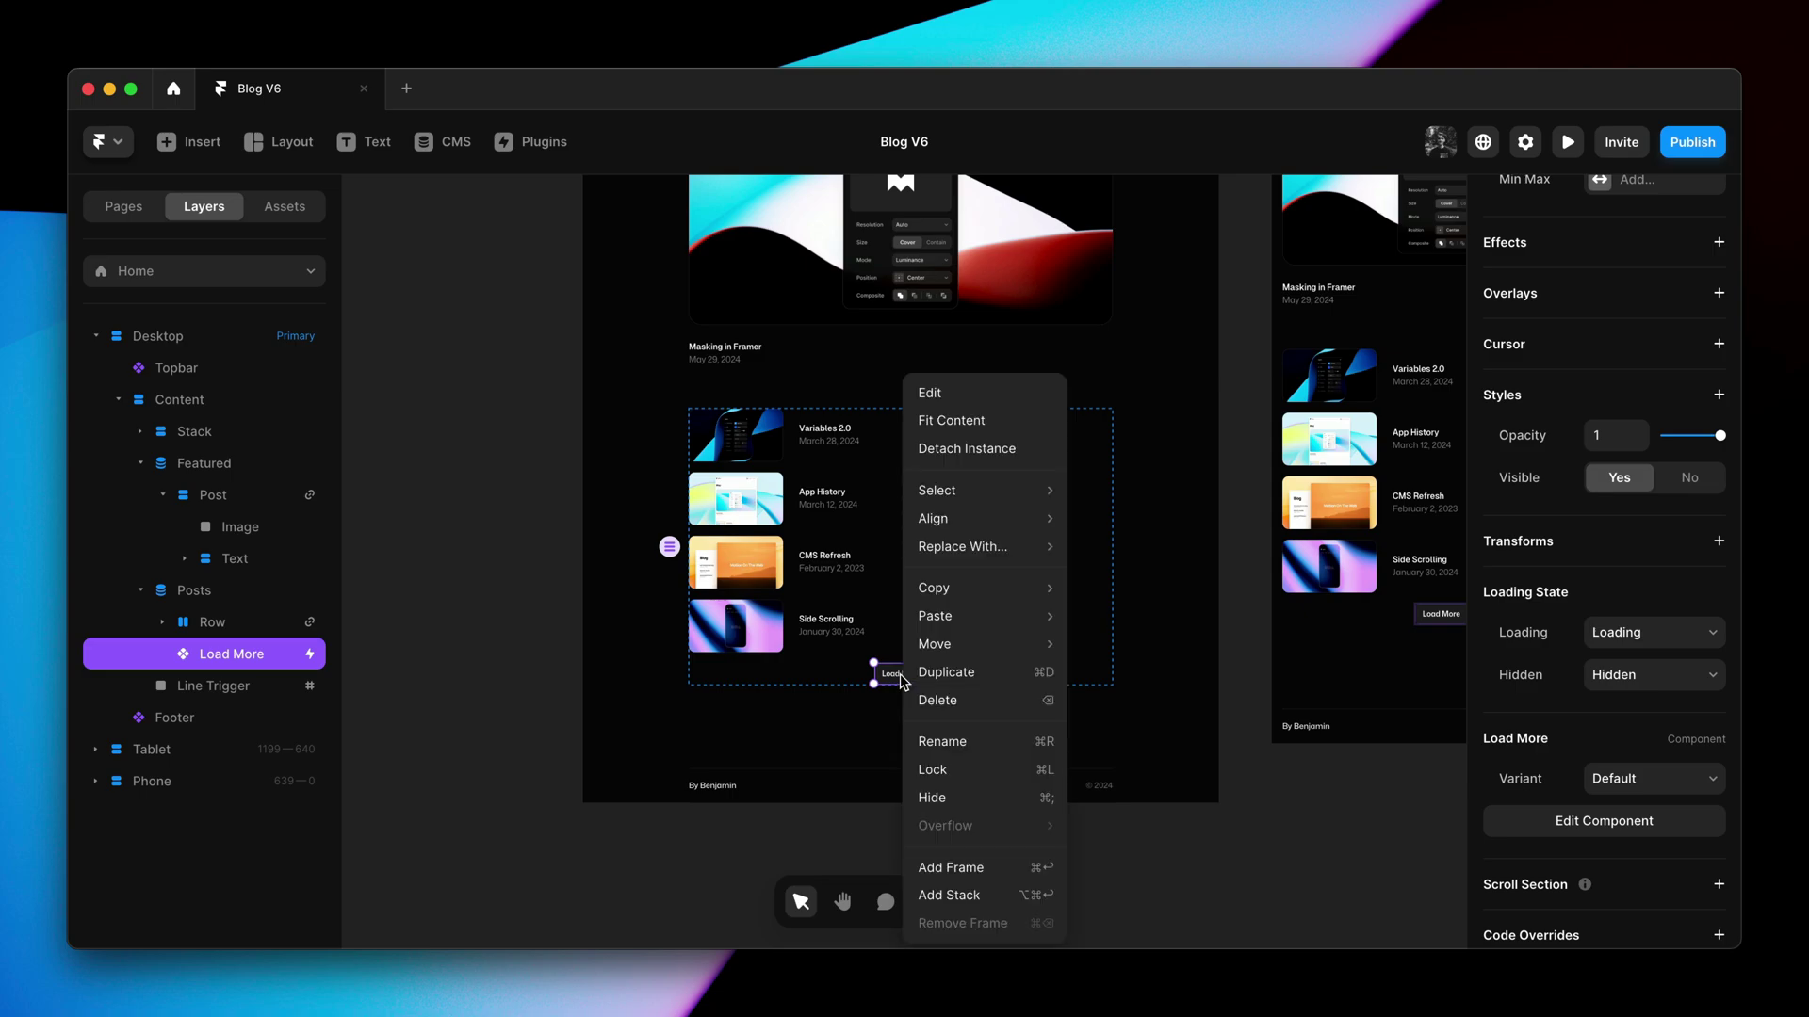
{"action": "left_click", "coordinate": [998, 893]}
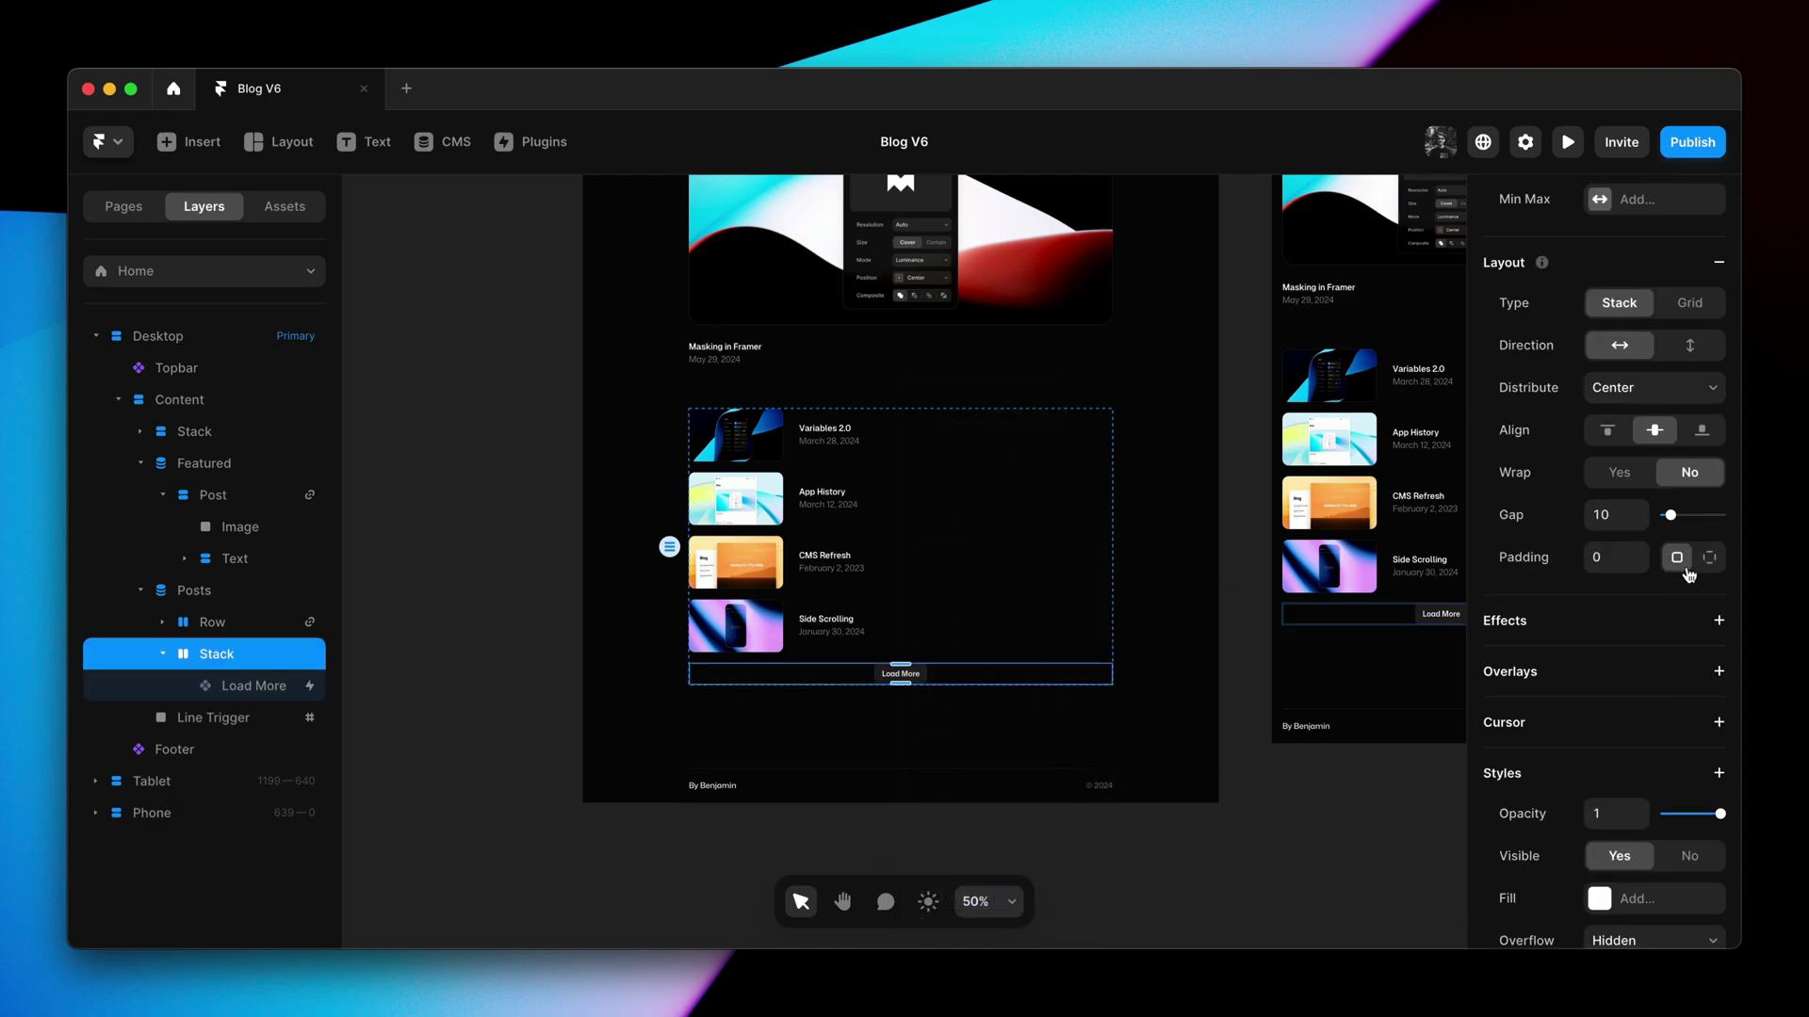
{"action": "left_click", "coordinate": [1707, 558]}
{"action": "type", "text": "100"}
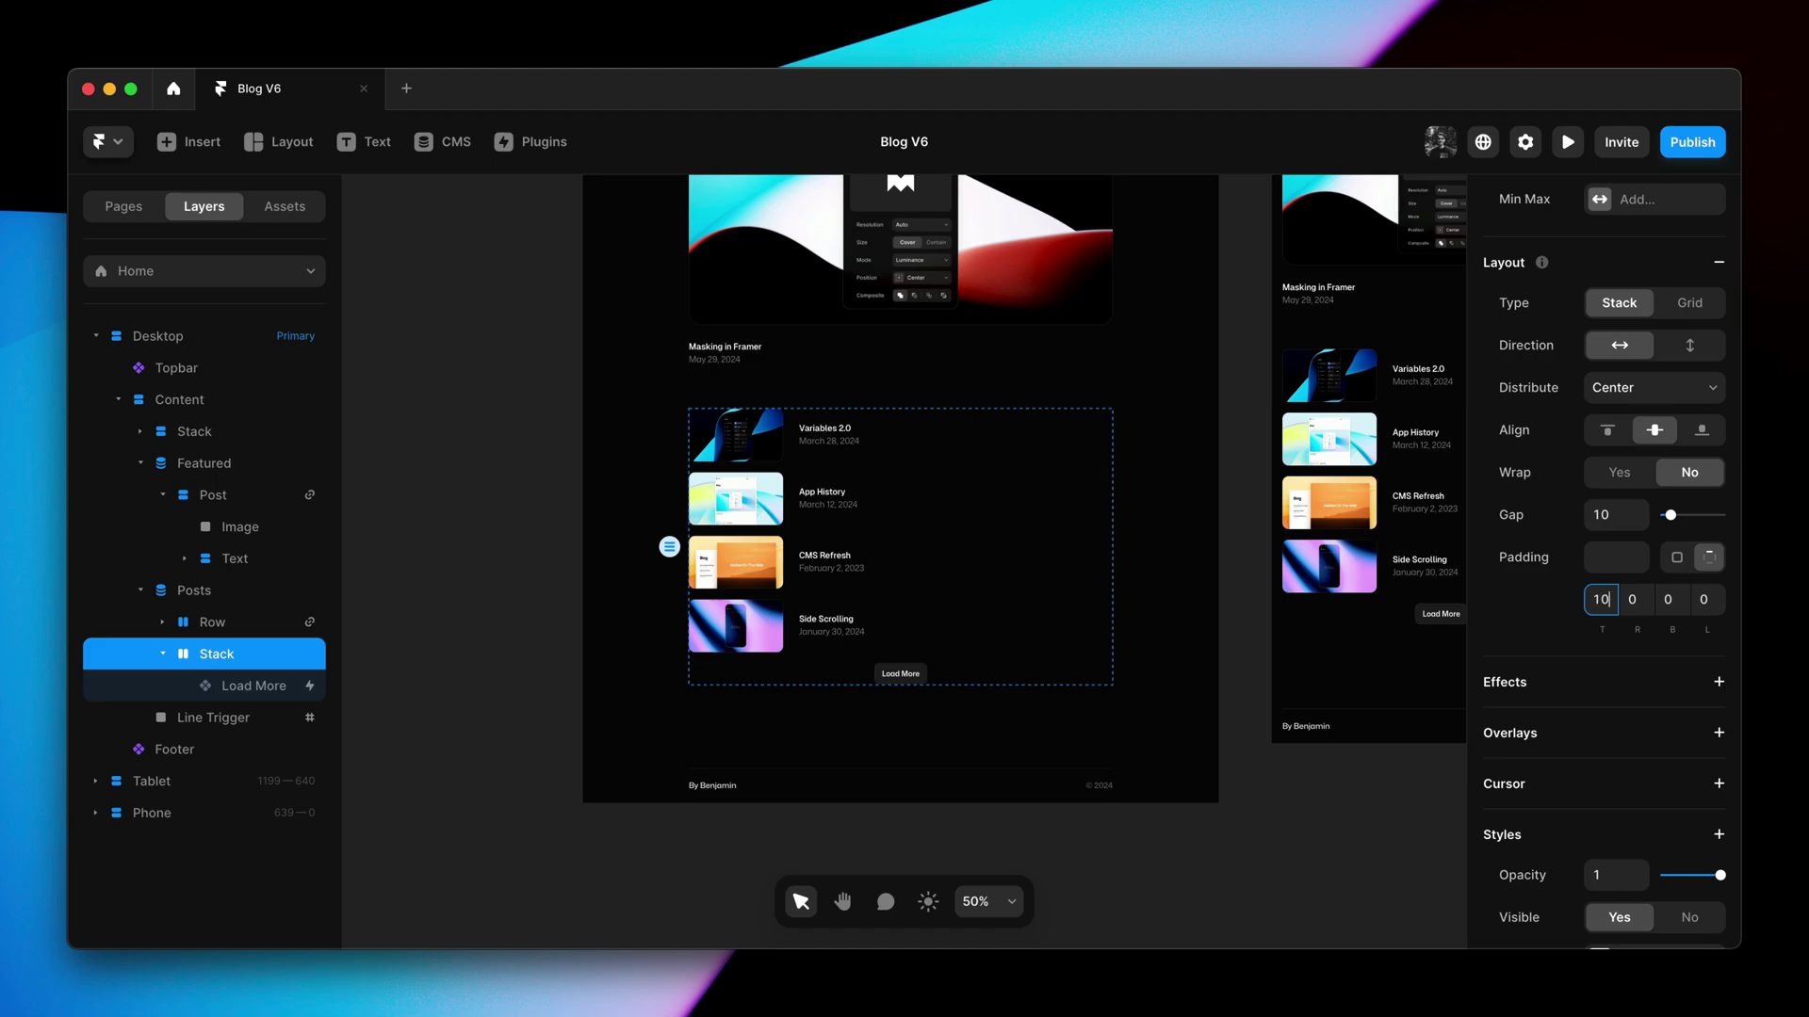
{"action": "left_click", "coordinate": [1324, 837]}
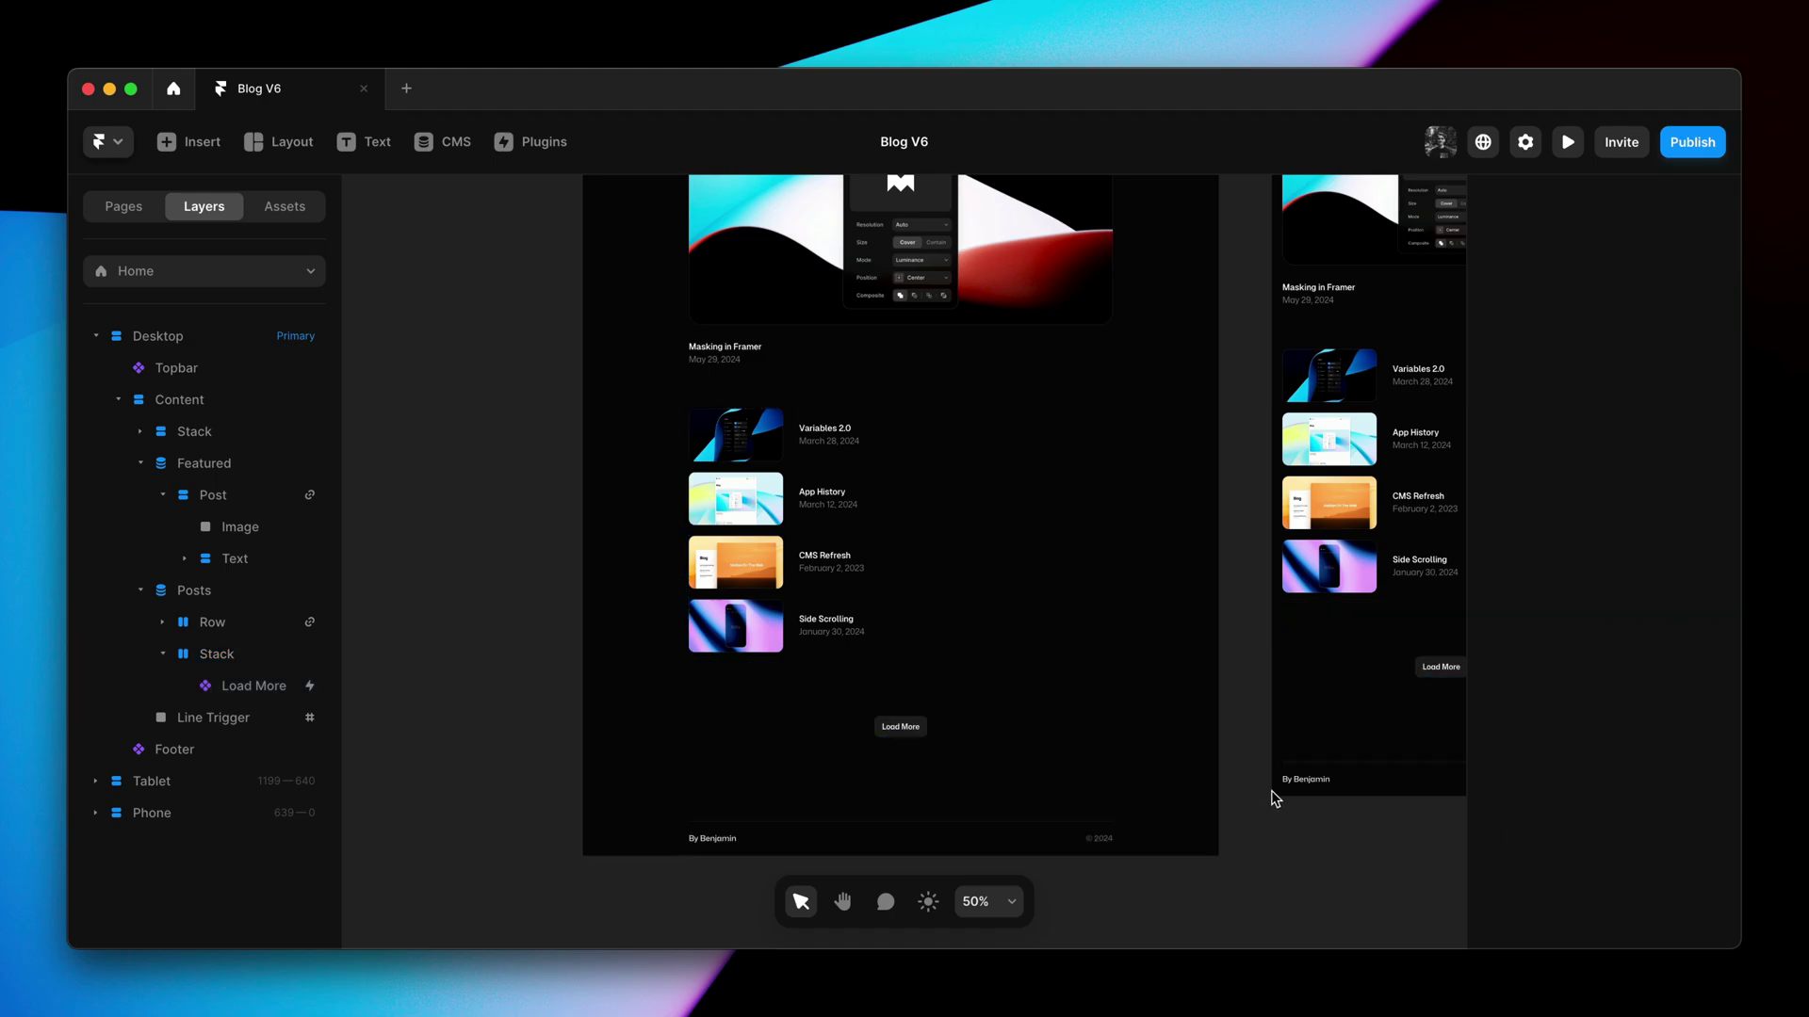
Increase the stack's top padding to 120
{"action": "left_click", "coordinate": [1062, 709]}
{"action": "double_click", "coordinate": [1601, 600]}
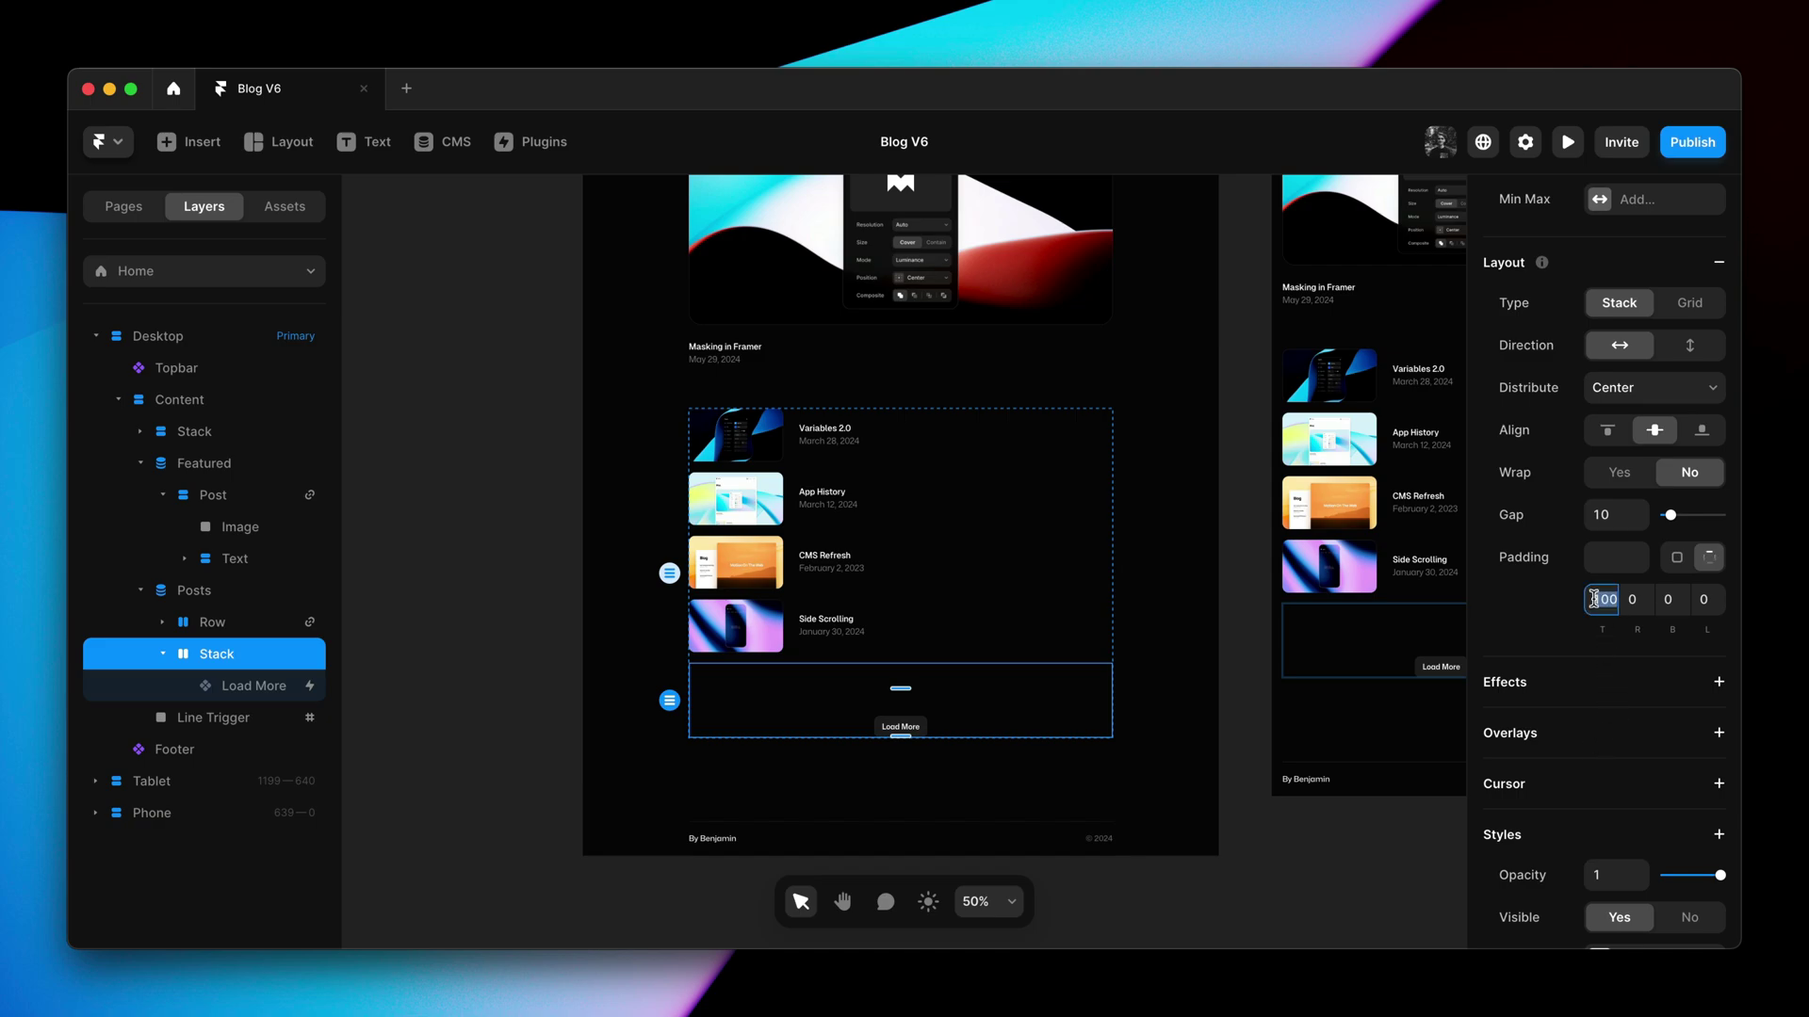
{"action": "type", "text": "120"}
{"action": "key", "text": "Return"}
{"action": "left_click", "coordinate": [1279, 831]}
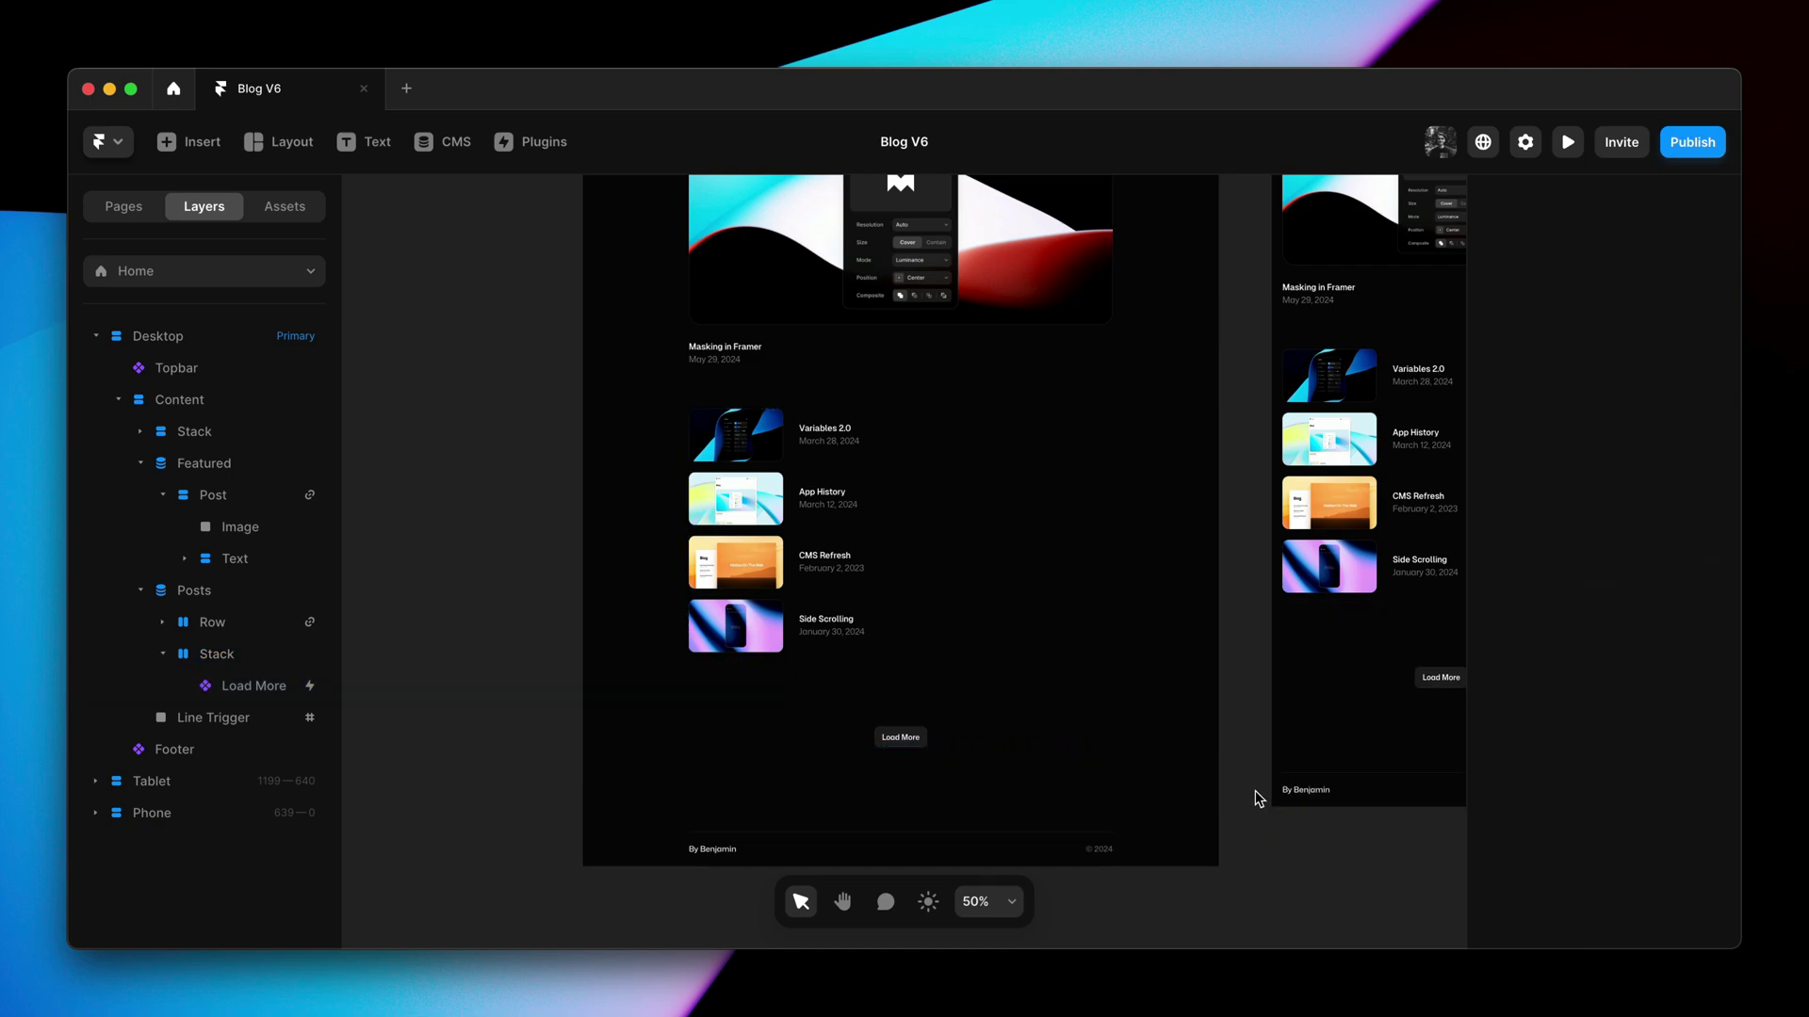
Preview the Desktop page and use Load More to reveal posts through Layout Presets
{"action": "scroll", "coordinate": [1067, 710], "scroll_direction": "up", "scroll_amount": 5}
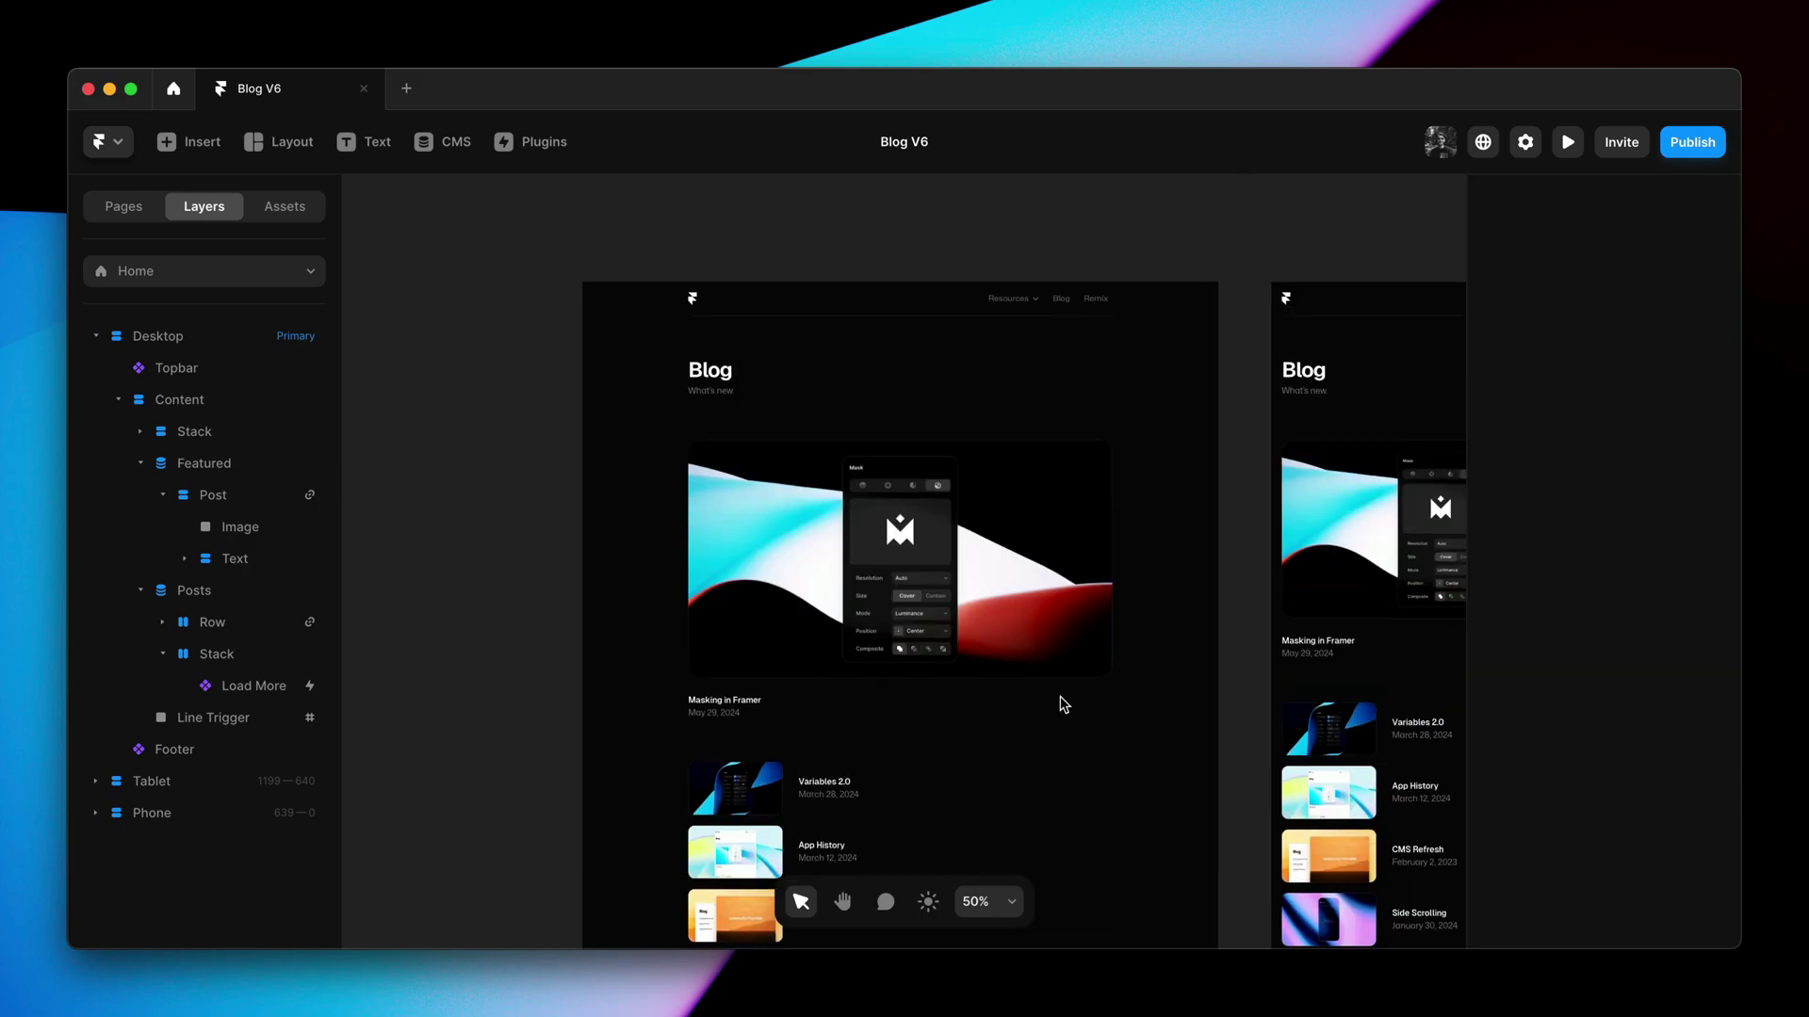
{"action": "left_click", "coordinate": [617, 247]}
{"action": "key", "text": "super+p"}
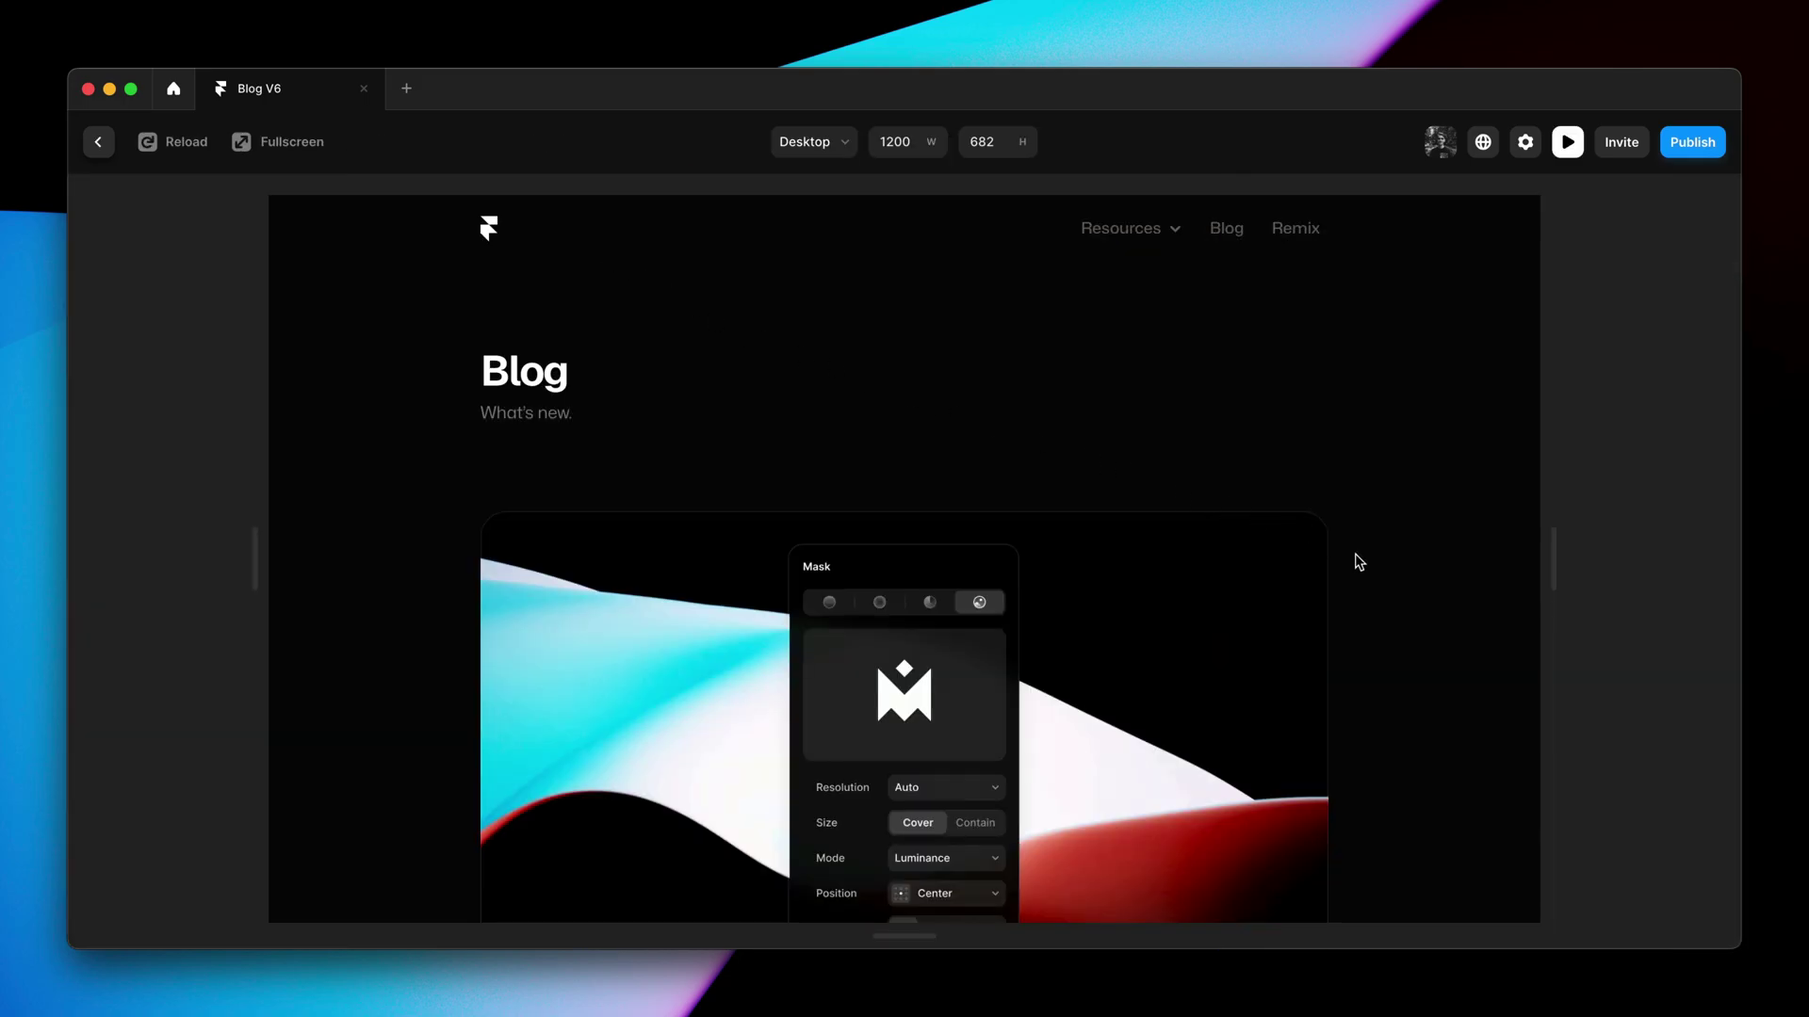
{"action": "scroll", "coordinate": [1389, 659], "scroll_direction": "down", "scroll_amount": 5}
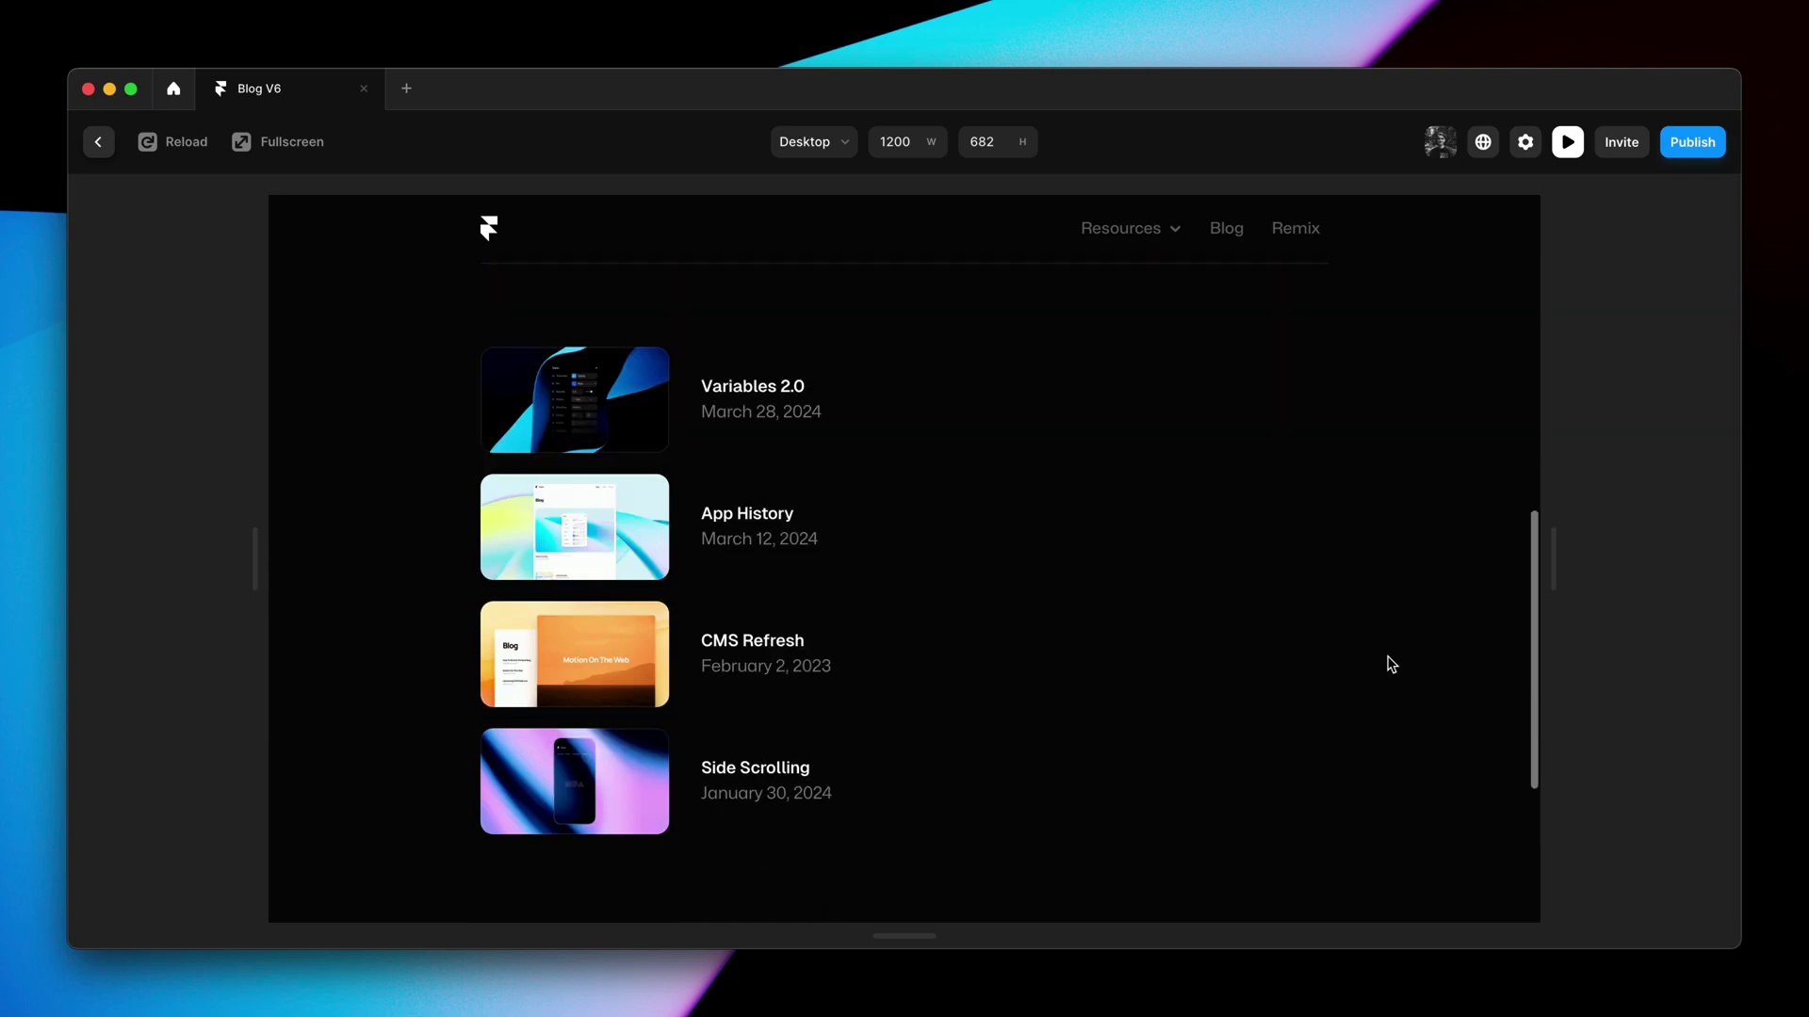
{"action": "scroll", "coordinate": [1391, 664], "scroll_direction": "down", "scroll_amount": 4}
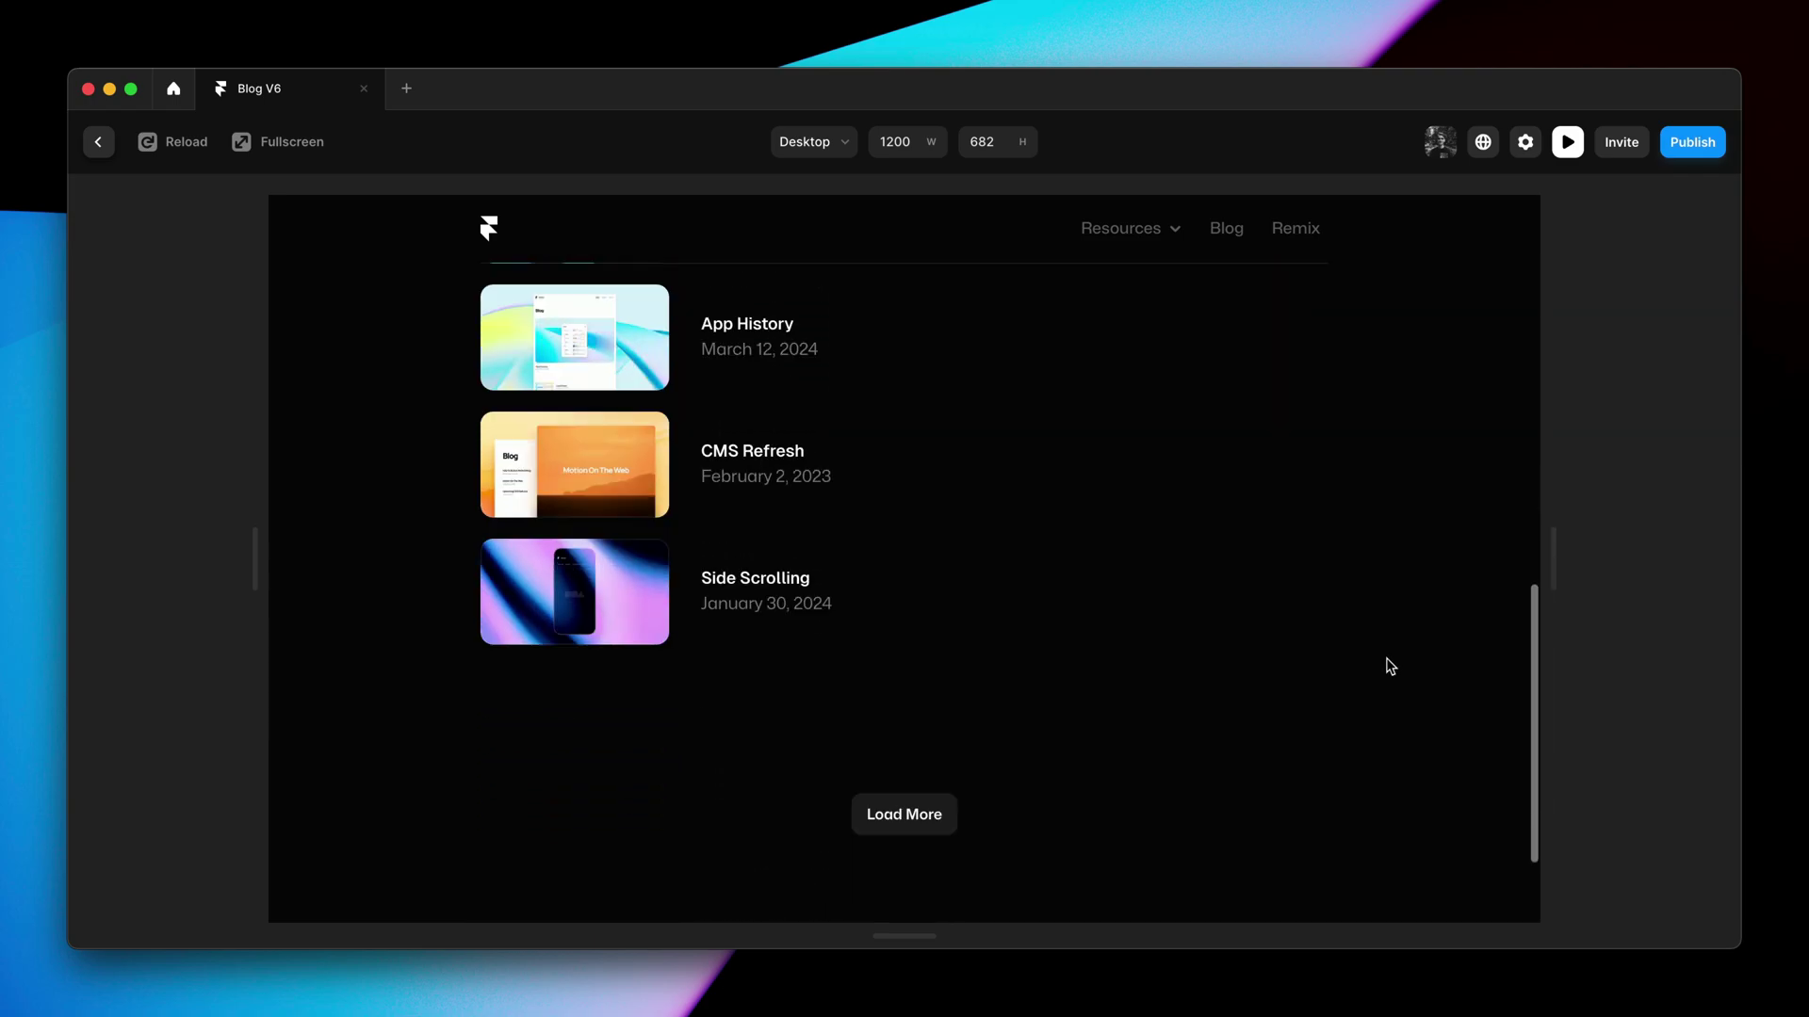
{"action": "scroll", "coordinate": [1389, 665], "scroll_direction": "down", "scroll_amount": 2}
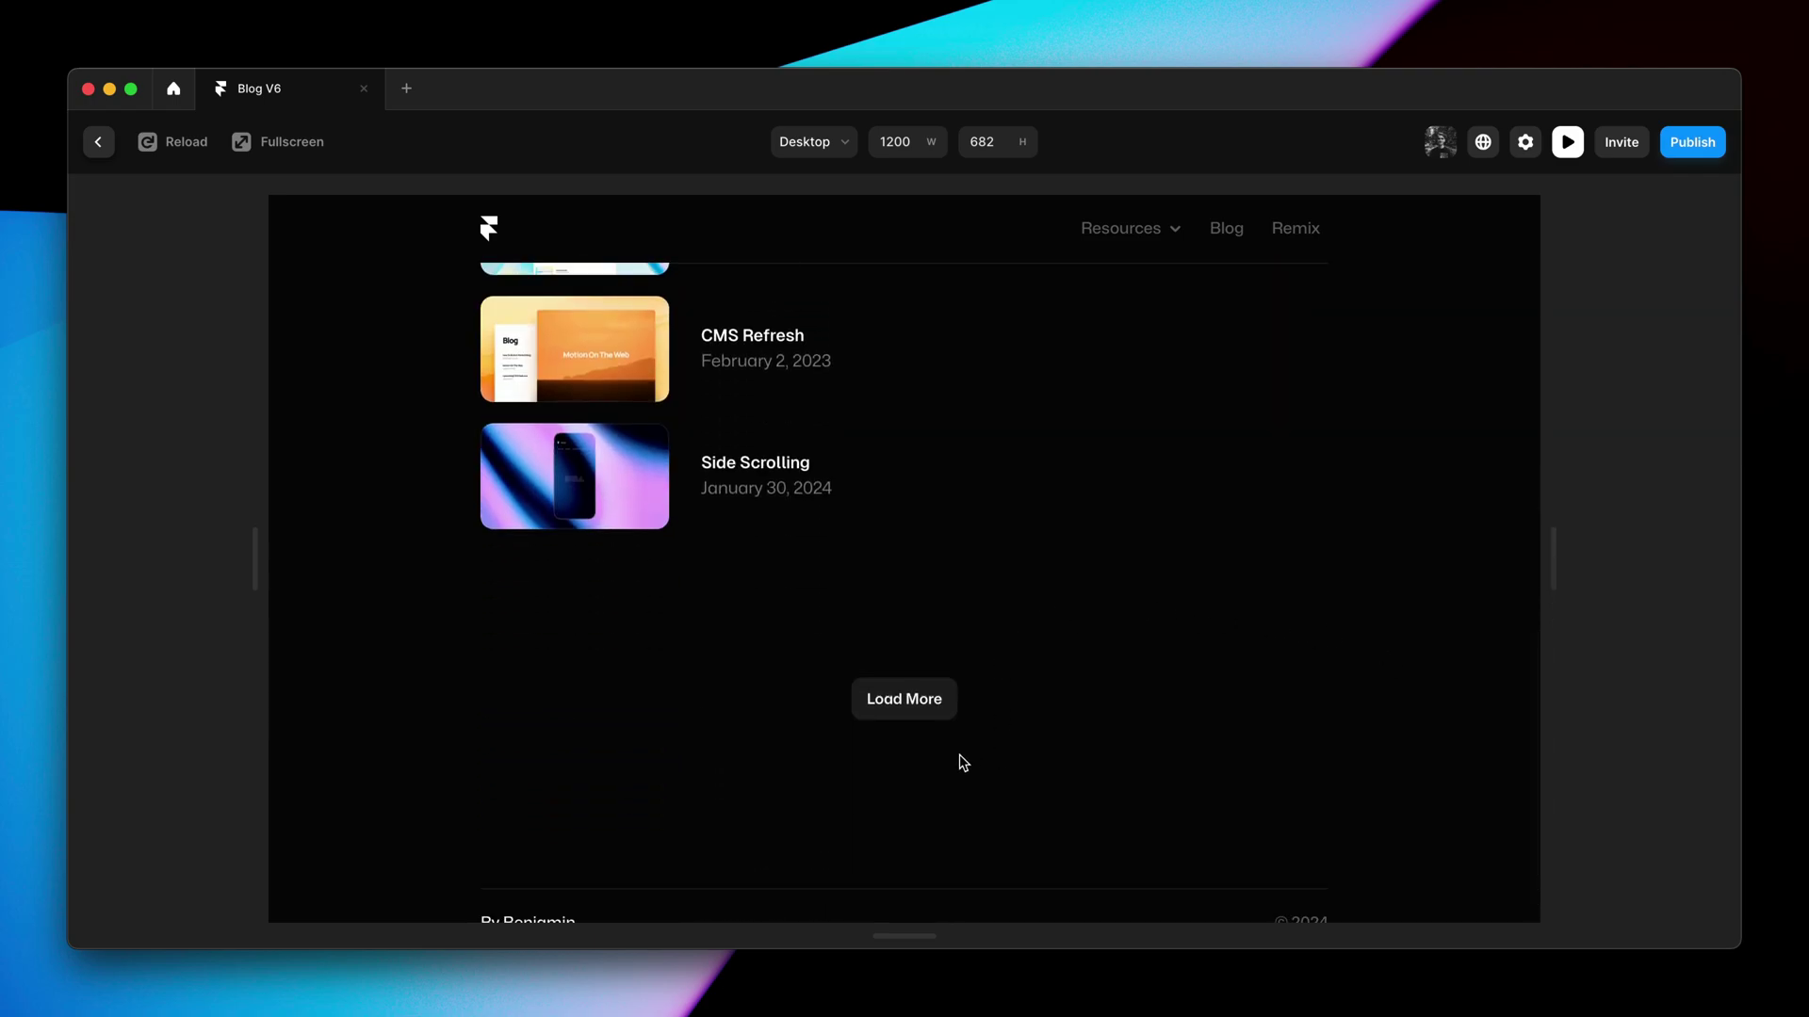
{"action": "left_click", "coordinate": [933, 718]}
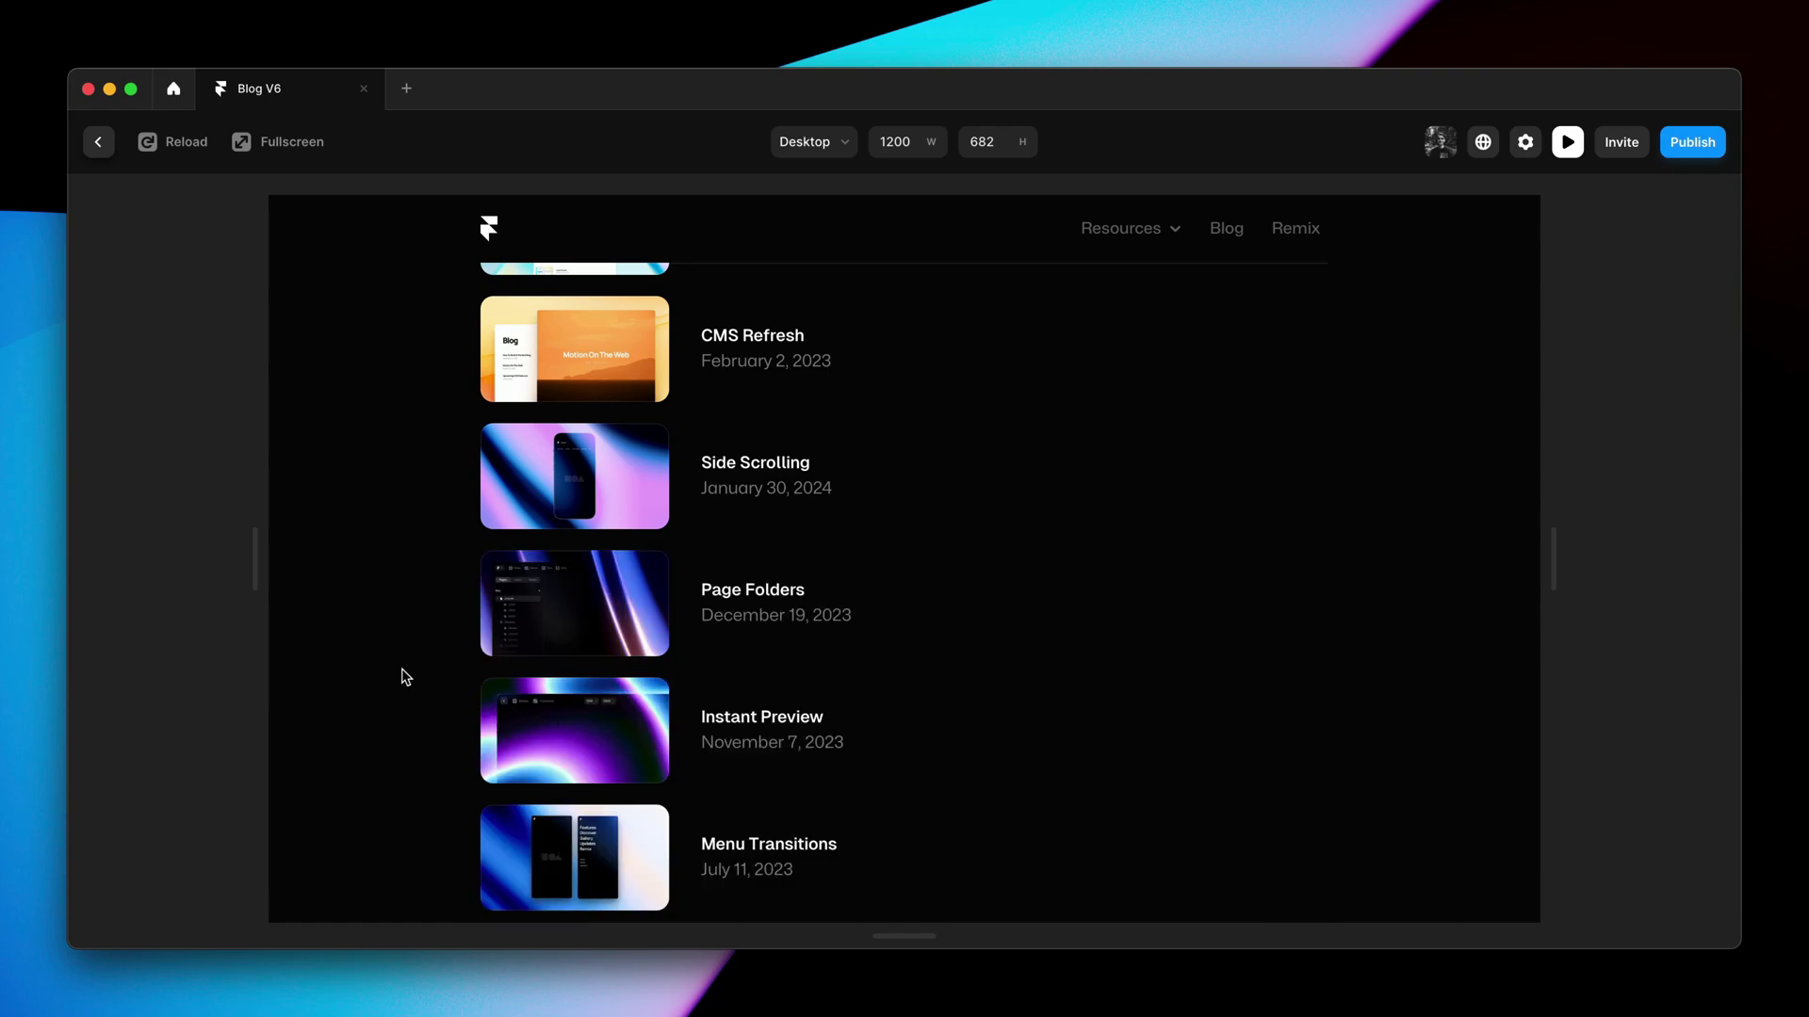
{"action": "scroll", "coordinate": [405, 676], "scroll_direction": "down", "scroll_amount": 5}
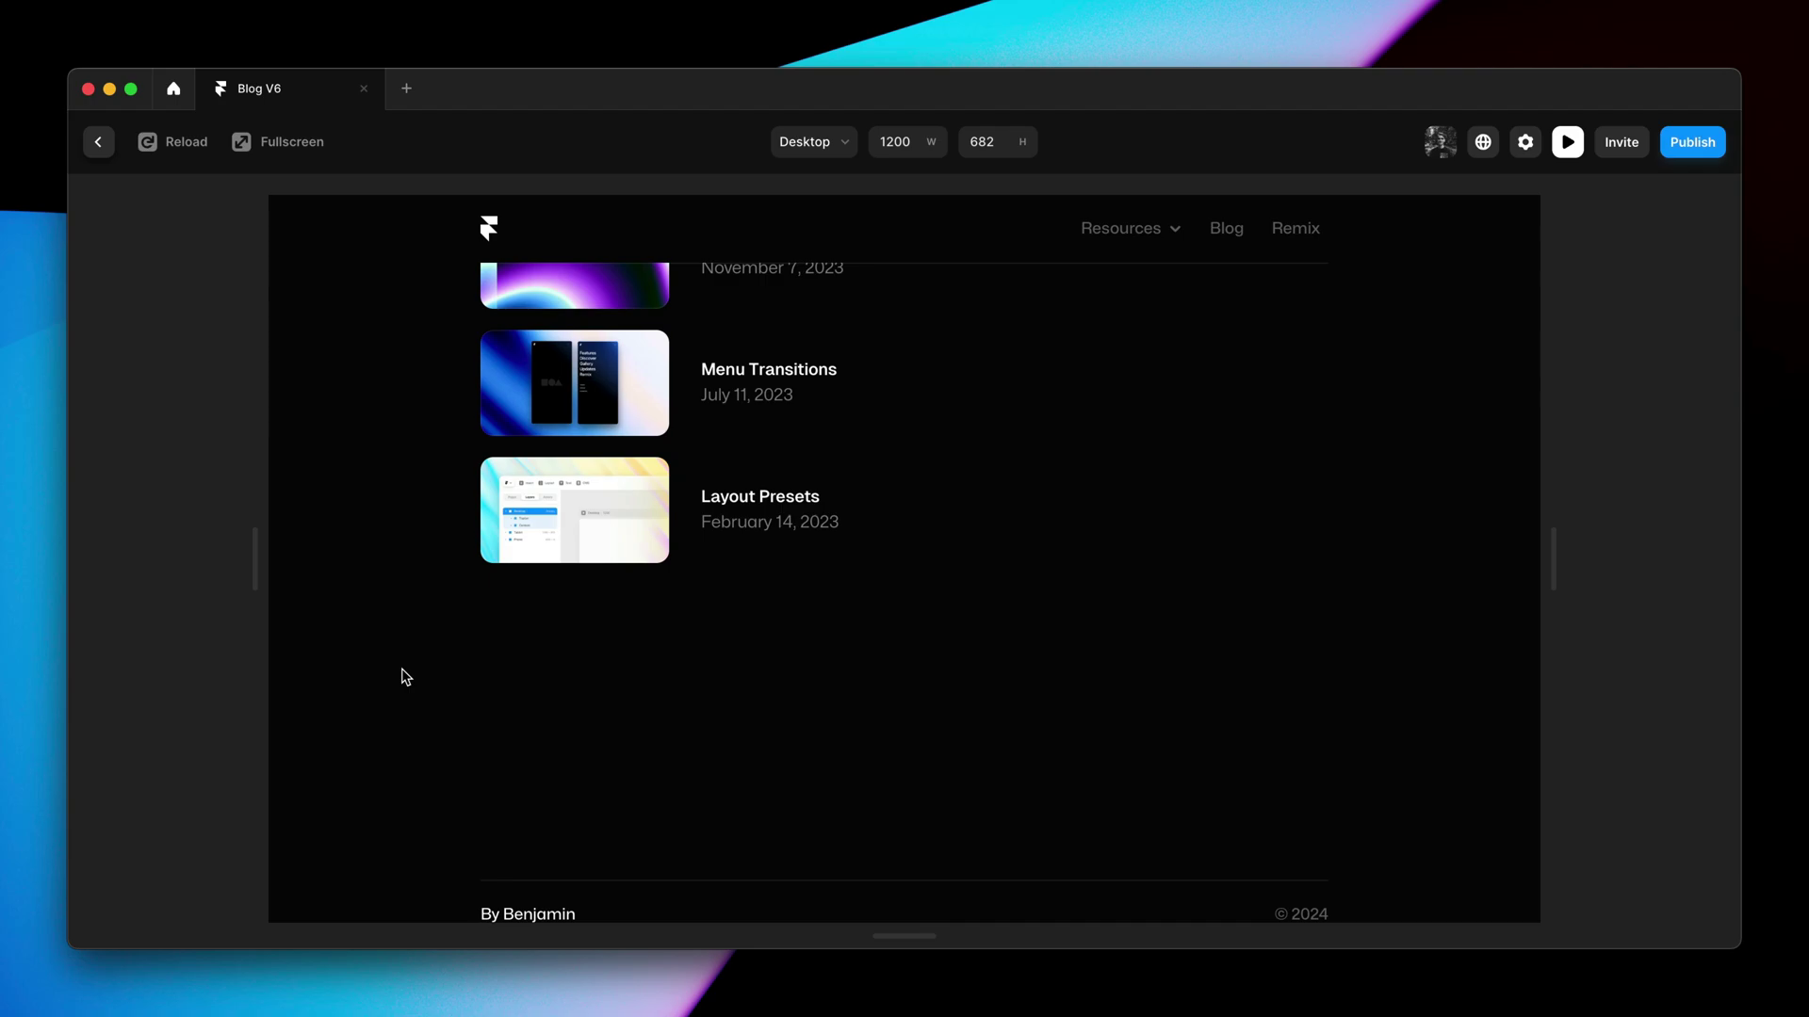
{"action": "scroll", "coordinate": [406, 676], "scroll_direction": "up", "scroll_amount": 15}
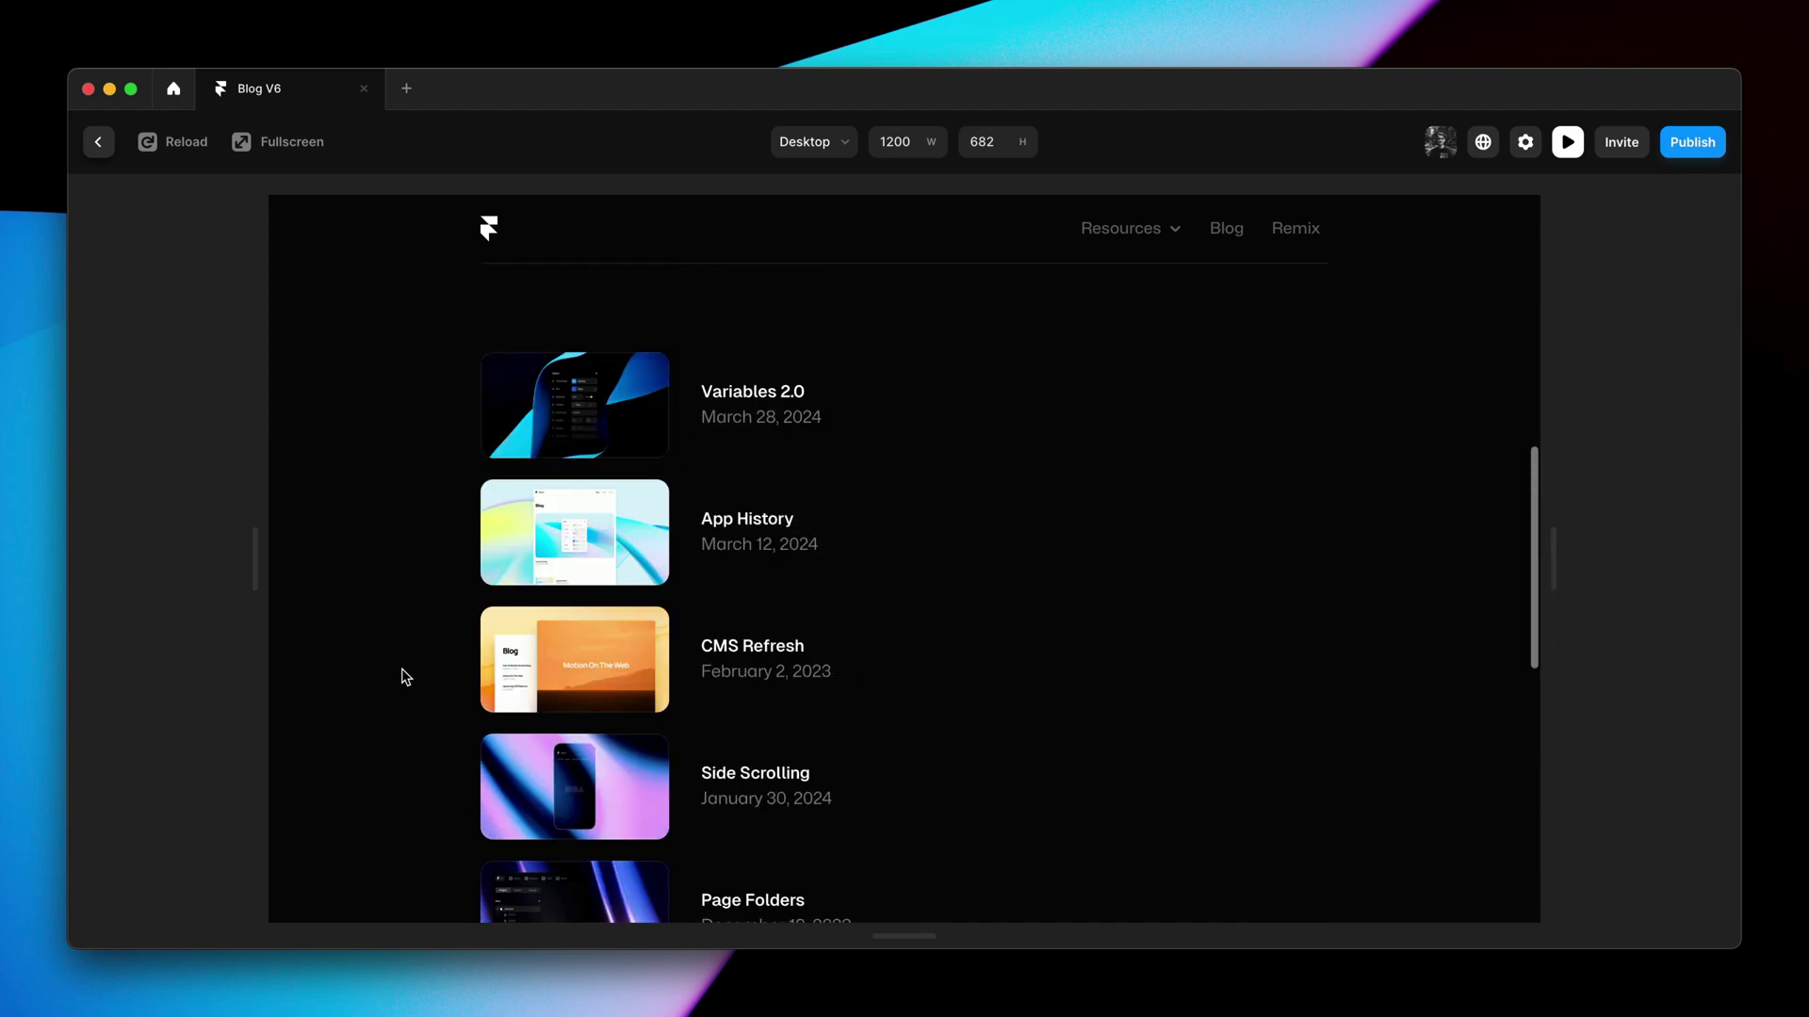
{"action": "scroll", "coordinate": [405, 676], "scroll_direction": "up", "scroll_amount": 2}
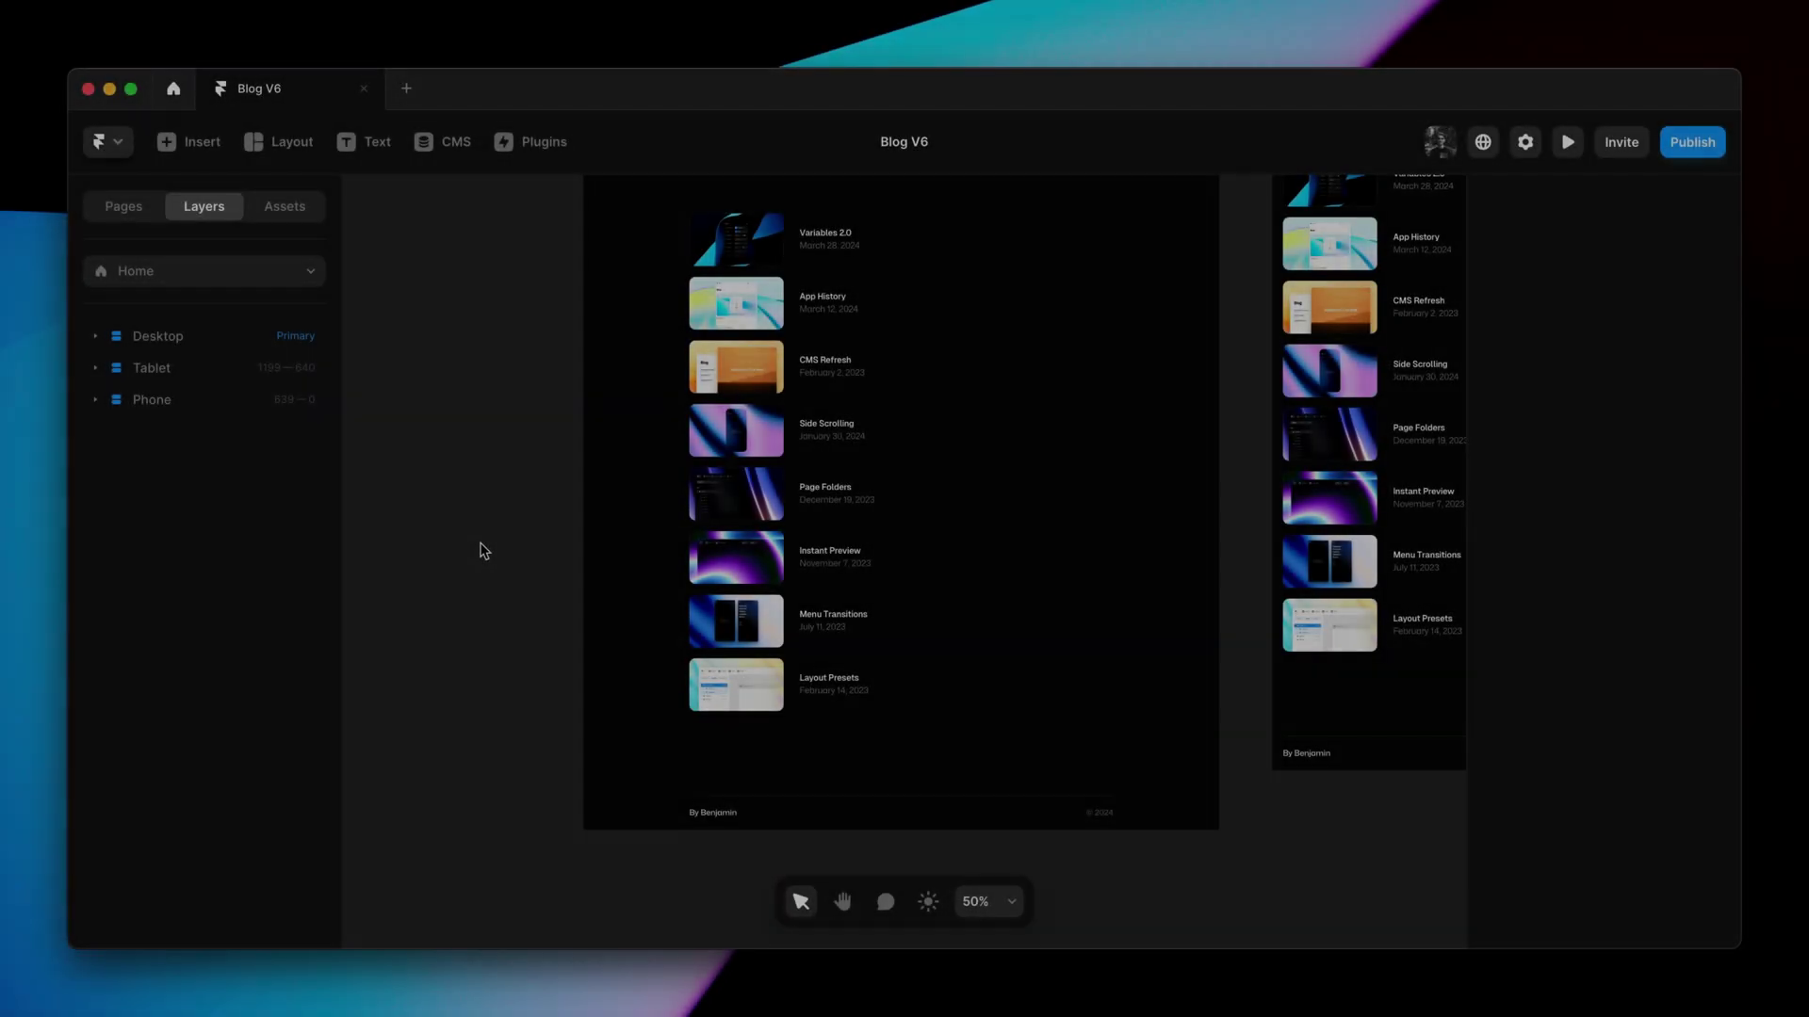
Change the Posts collection list's pagination to Infinite Scroll
{"action": "left_click", "coordinate": [1017, 579]}
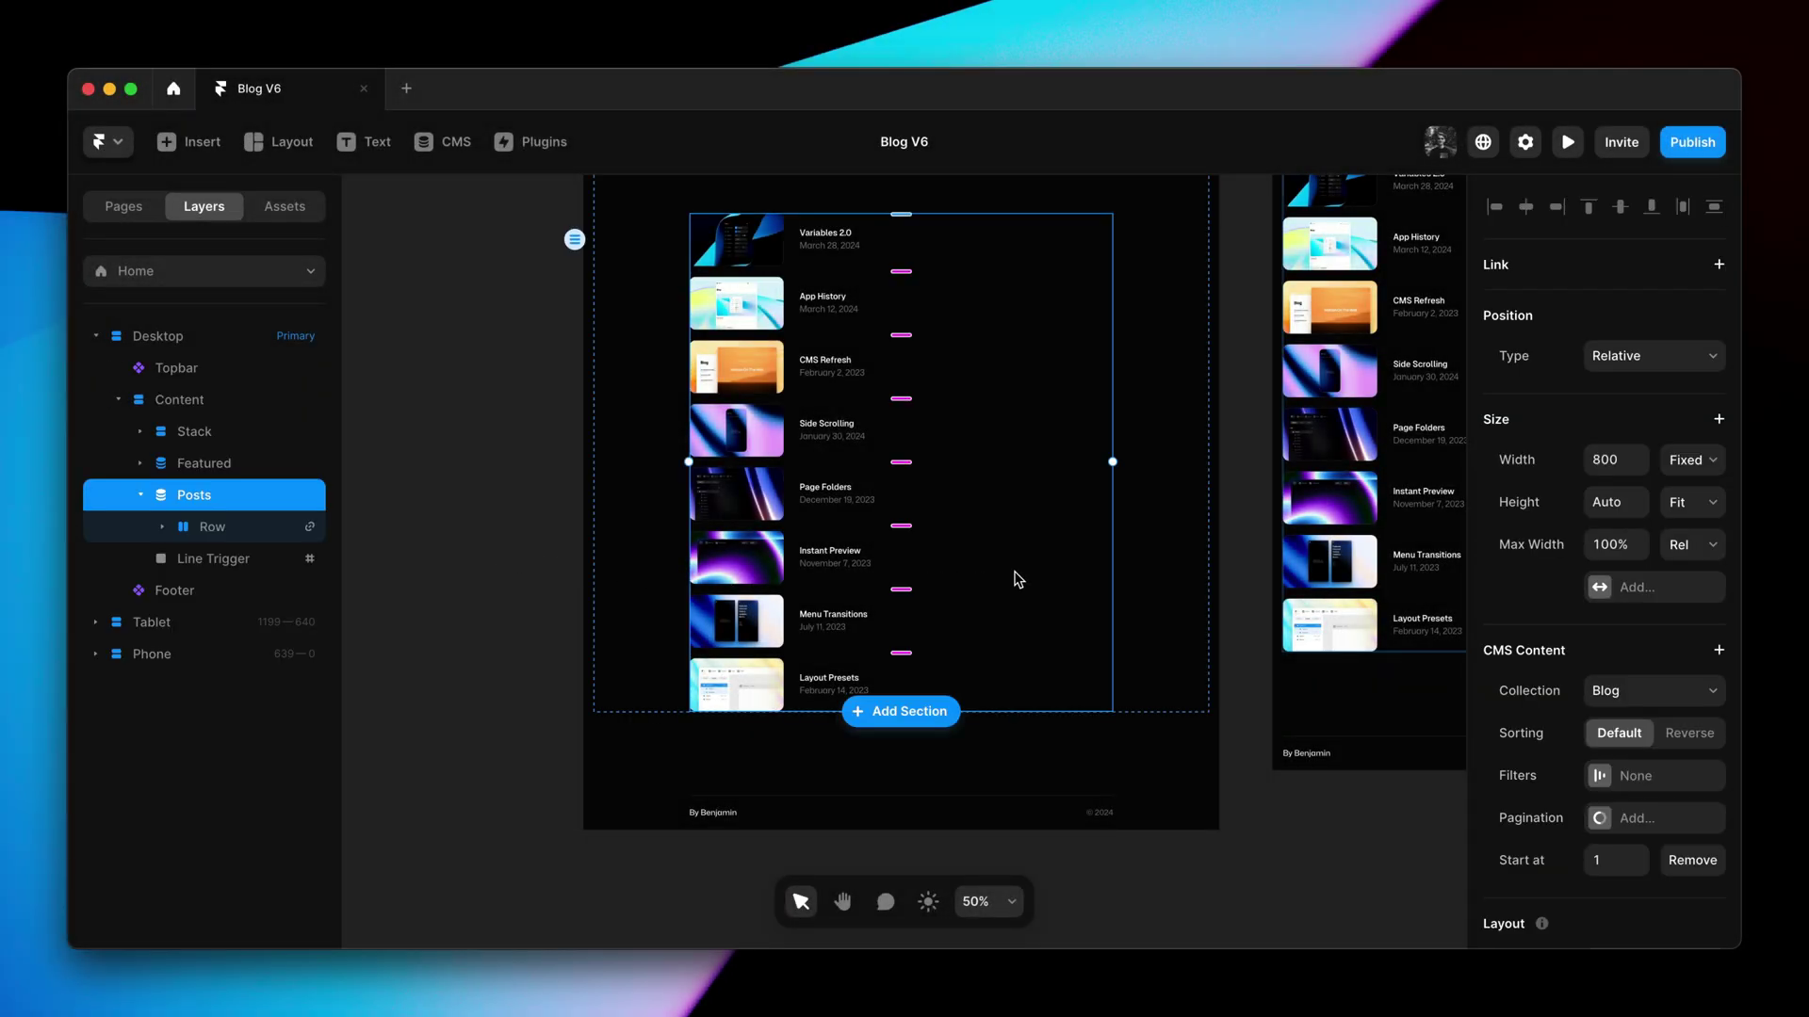
{"action": "left_click", "coordinate": [1624, 819]}
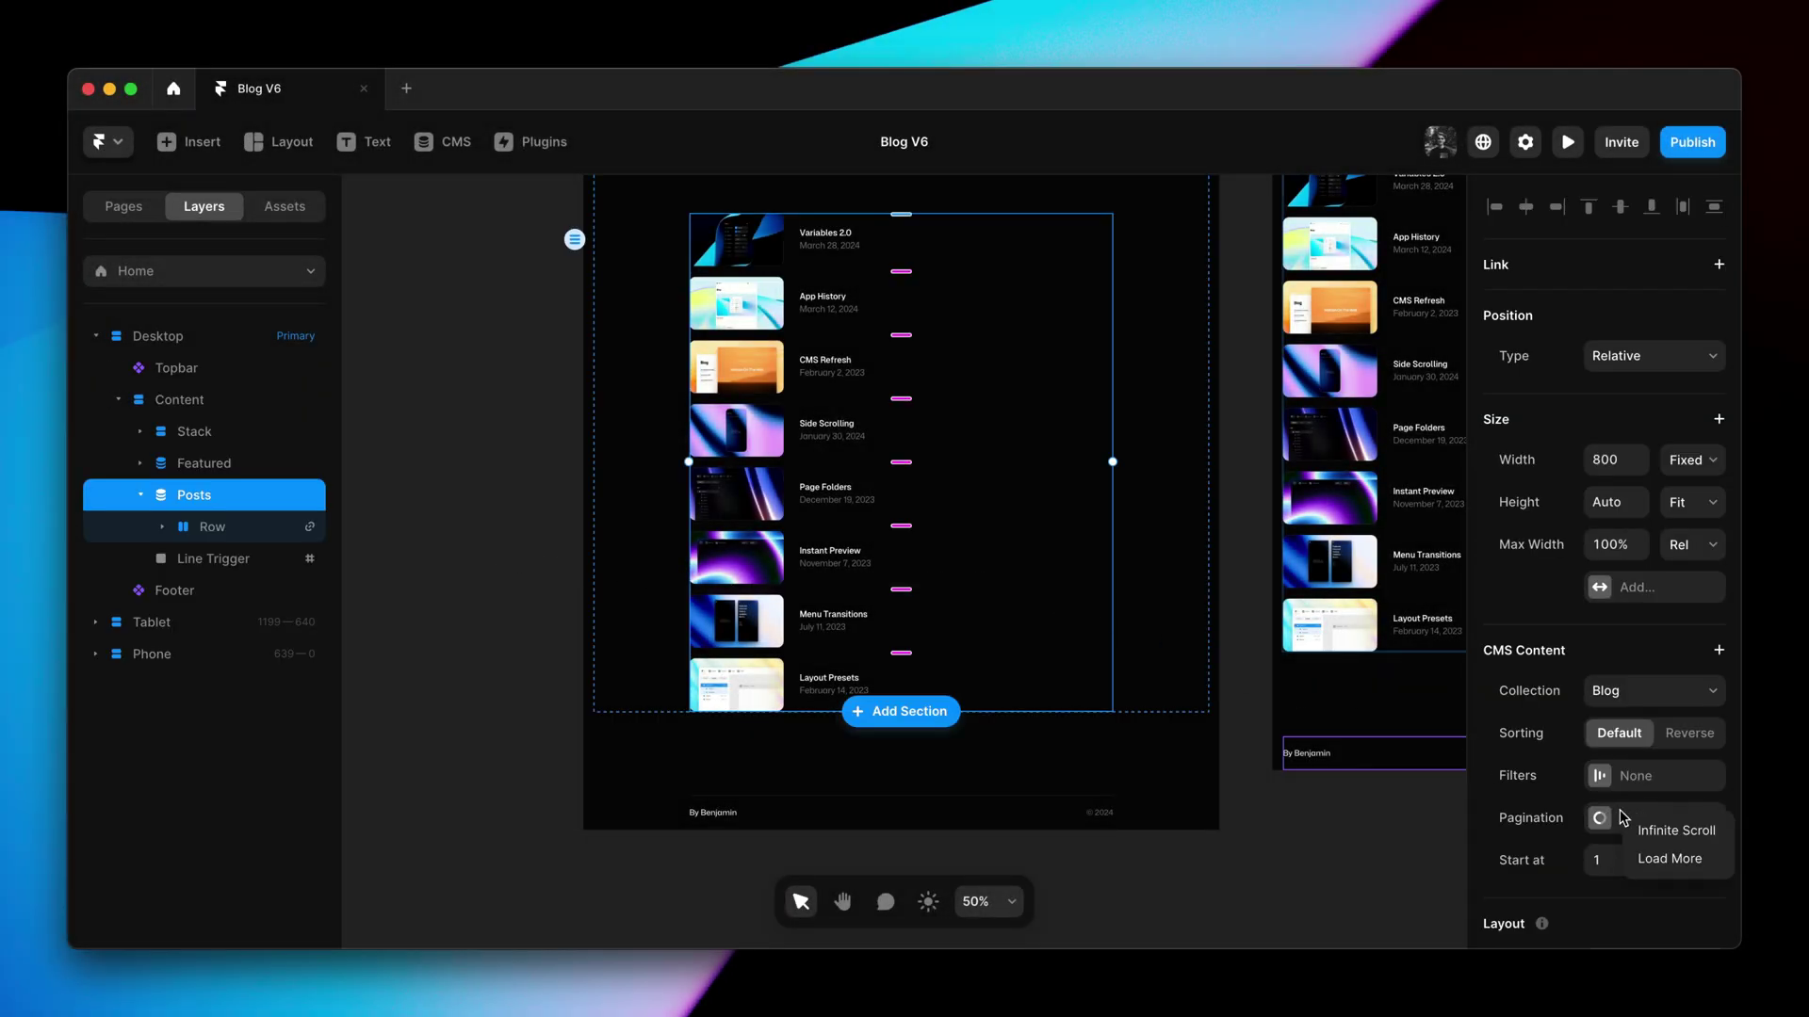
{"action": "left_click", "coordinate": [1701, 835]}
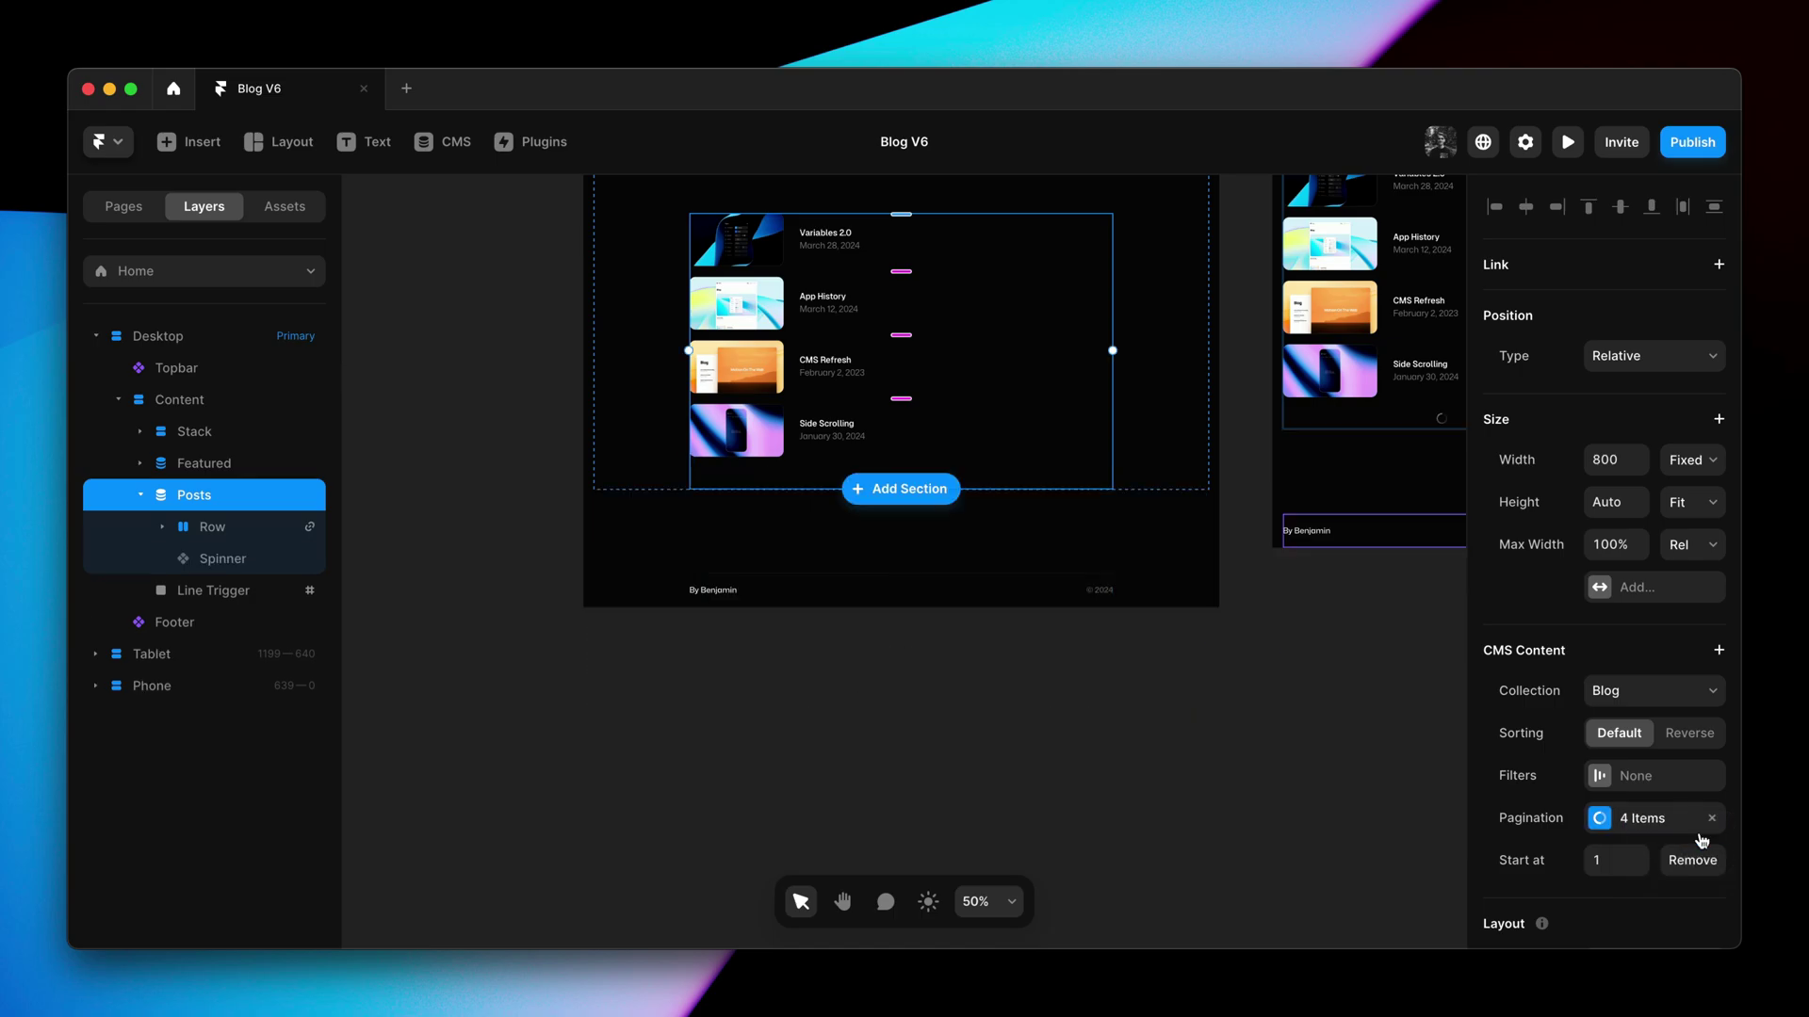
{"action": "left_click", "coordinate": [1059, 727]}
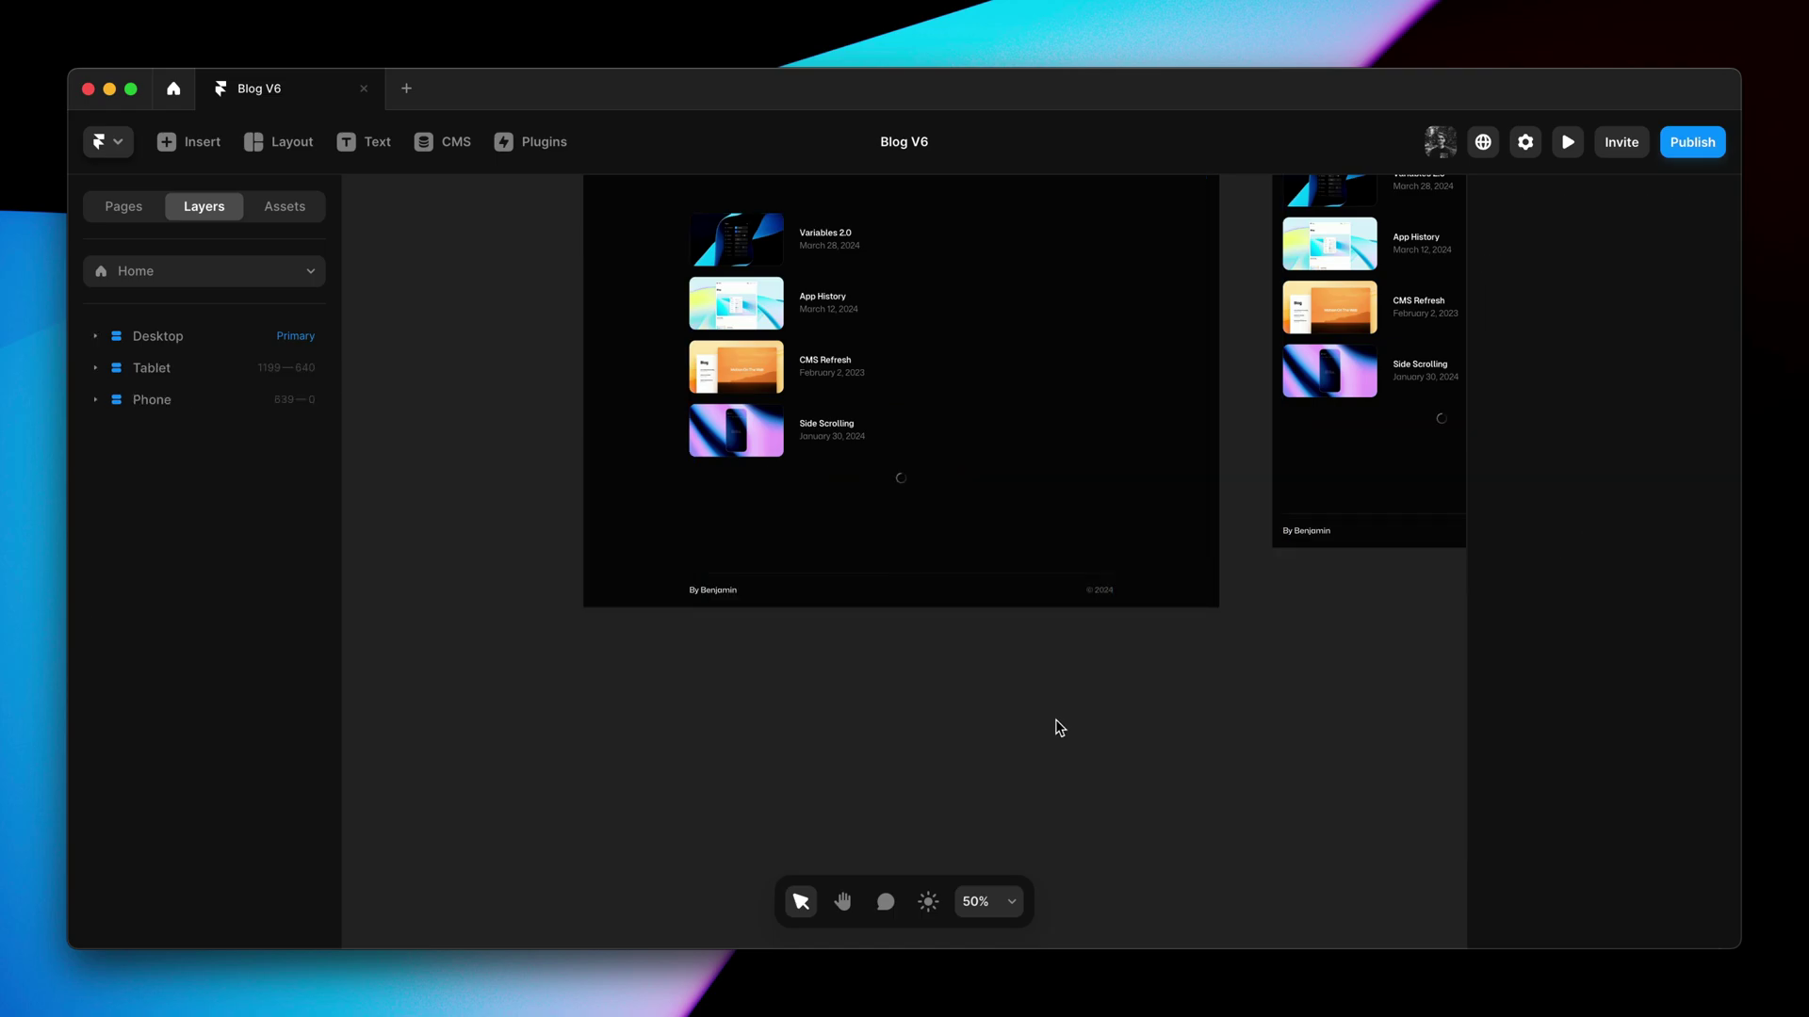
Scroll up and select the Footer layer
{"action": "scroll", "coordinate": [1058, 728], "scroll_direction": "up", "scroll_amount": 2}
{"action": "scroll", "coordinate": [1059, 727], "scroll_direction": "up", "scroll_amount": 1}
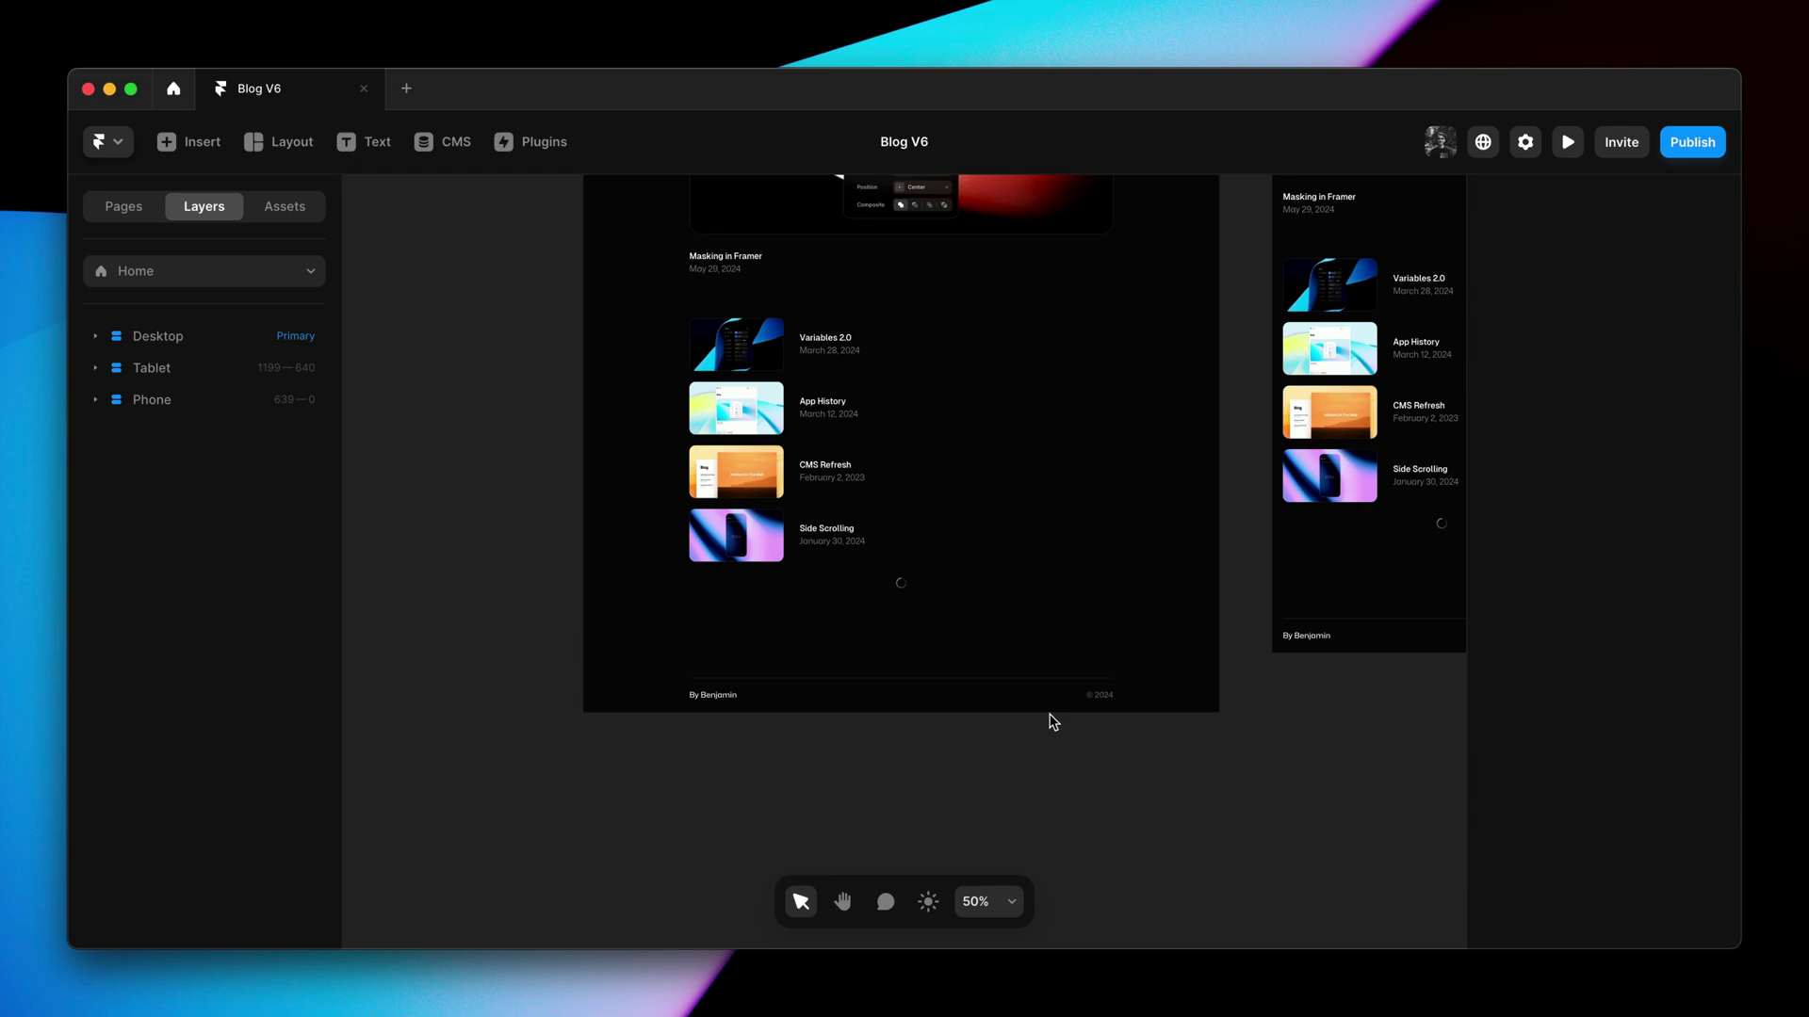
{"action": "left_click", "coordinate": [1047, 711]}
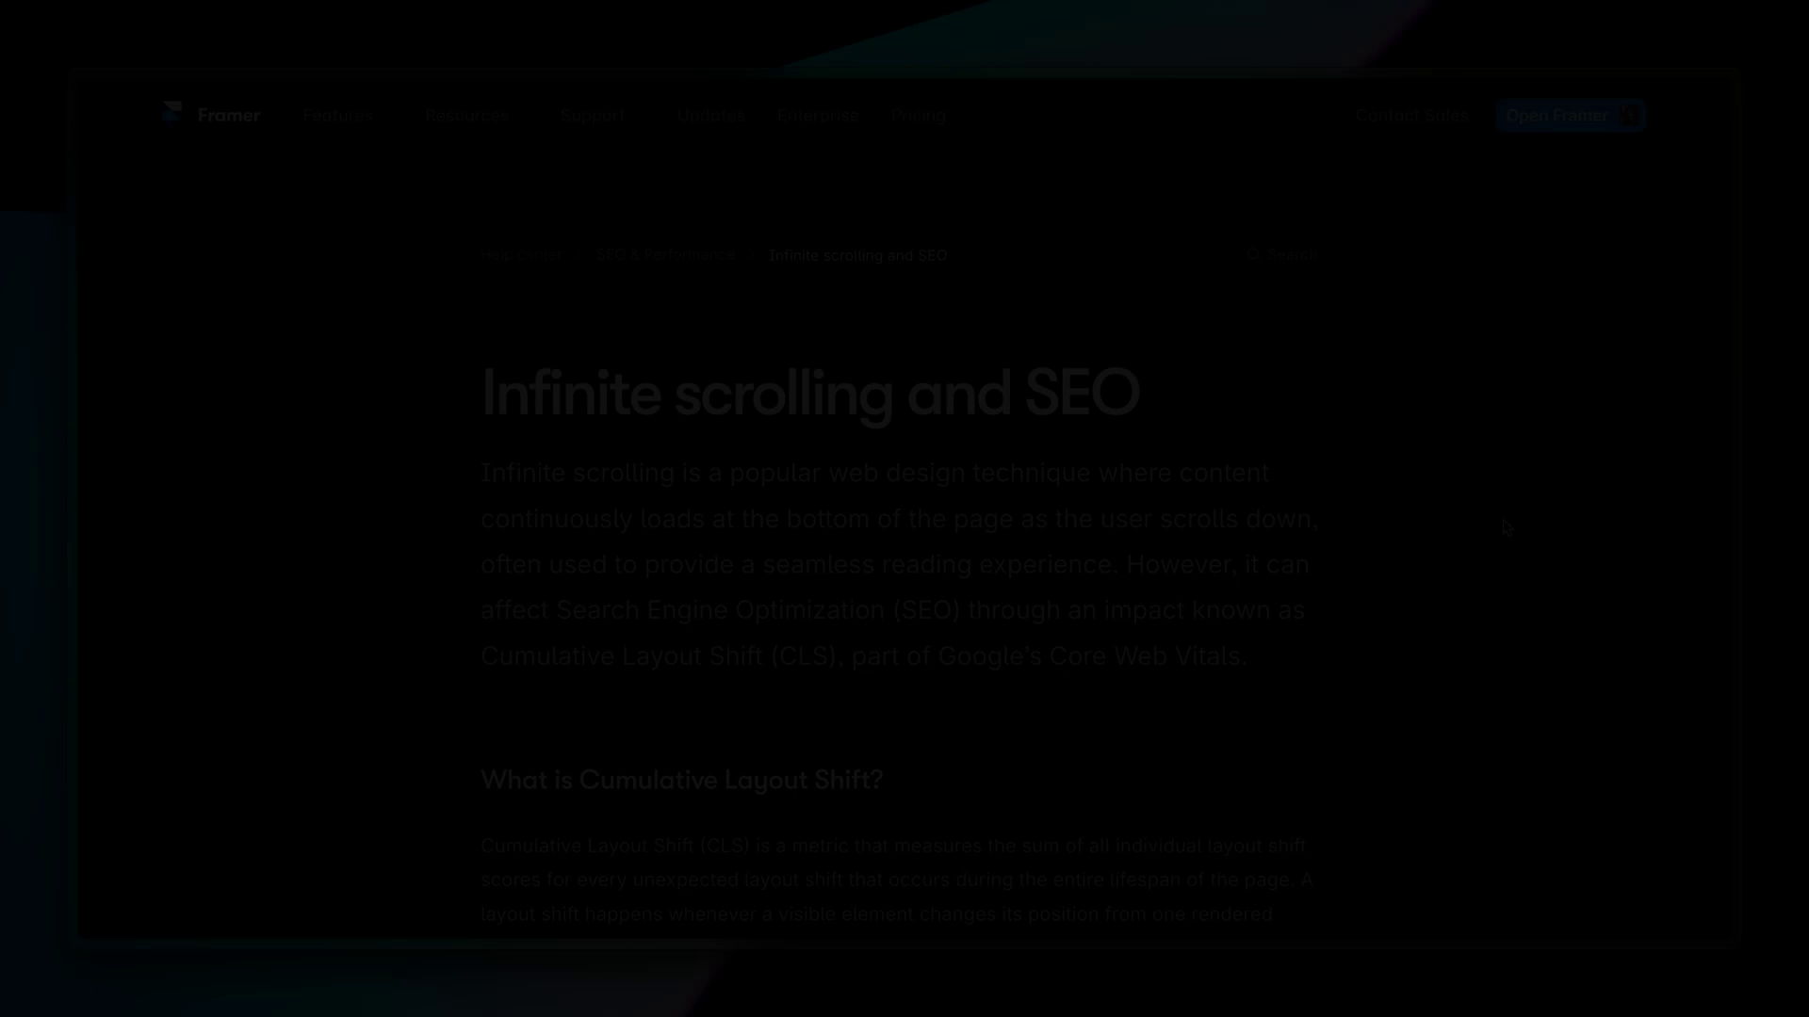
{"action": "scroll", "coordinate": [1507, 527], "scroll_direction": "down", "scroll_amount": 3}
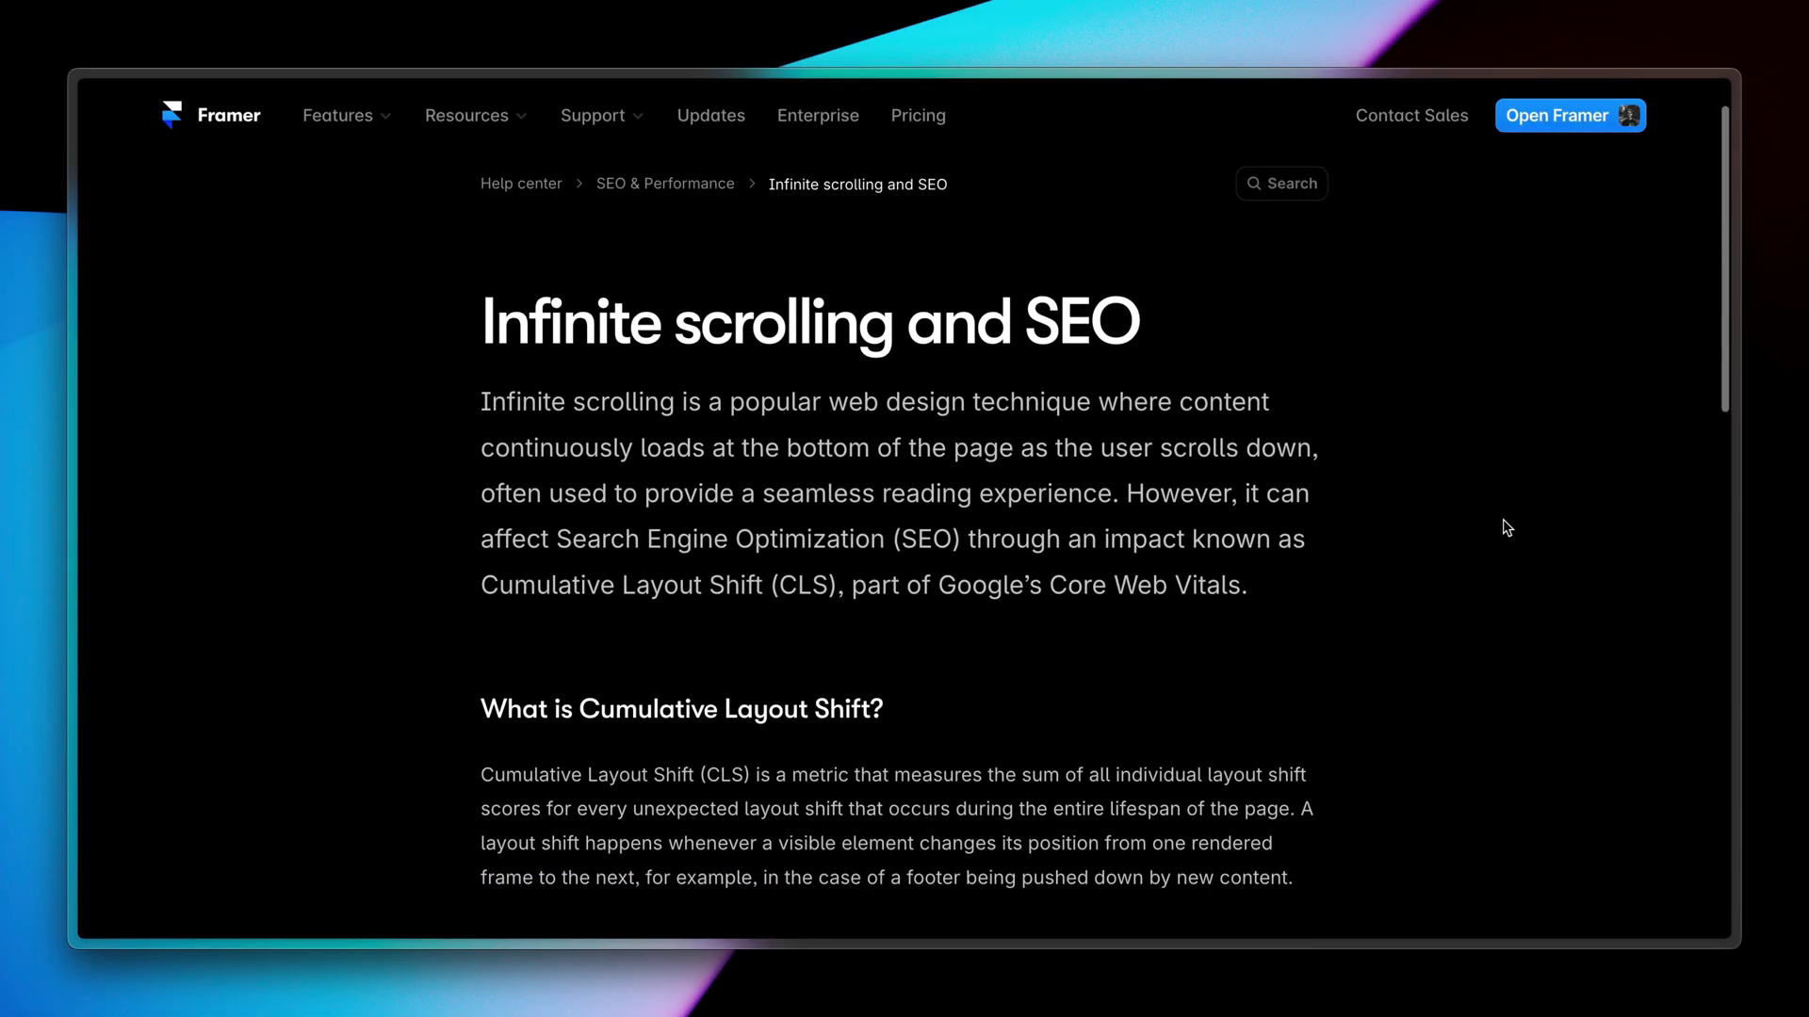
{"action": "scroll", "coordinate": [1507, 528], "scroll_direction": "down", "scroll_amount": 5}
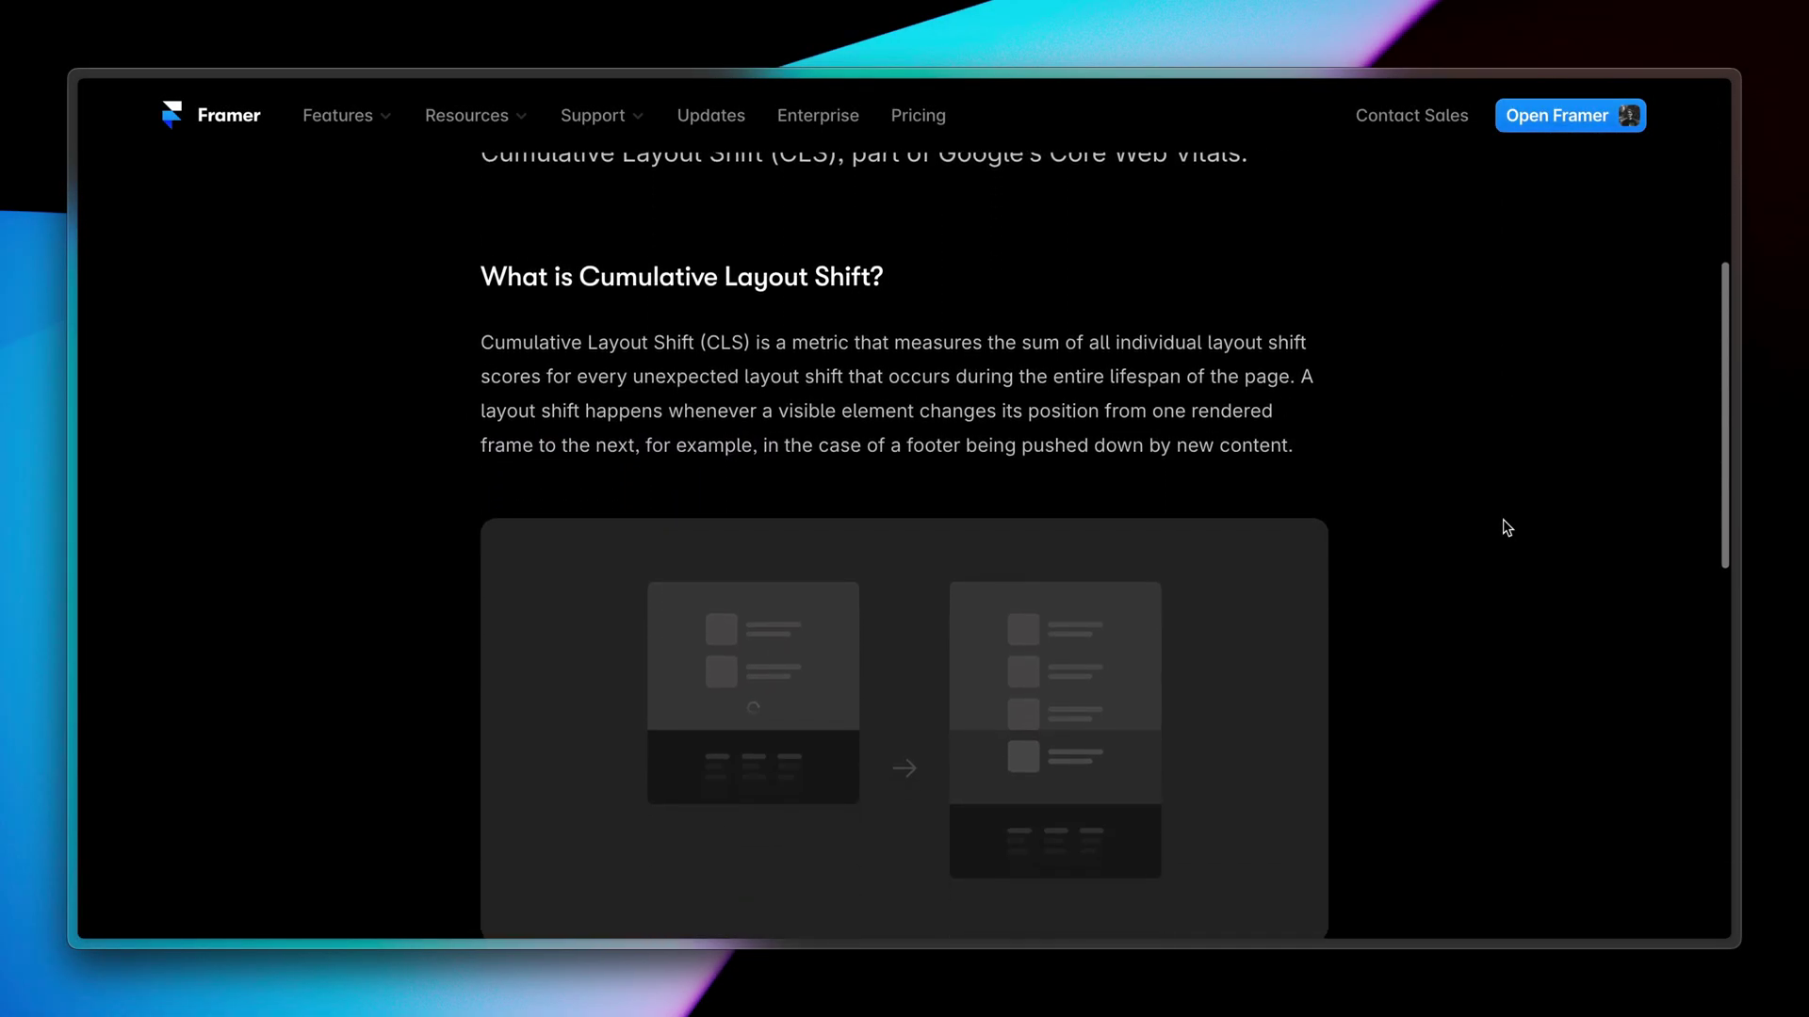
{"action": "scroll", "coordinate": [1507, 528], "scroll_direction": "down", "scroll_amount": 5}
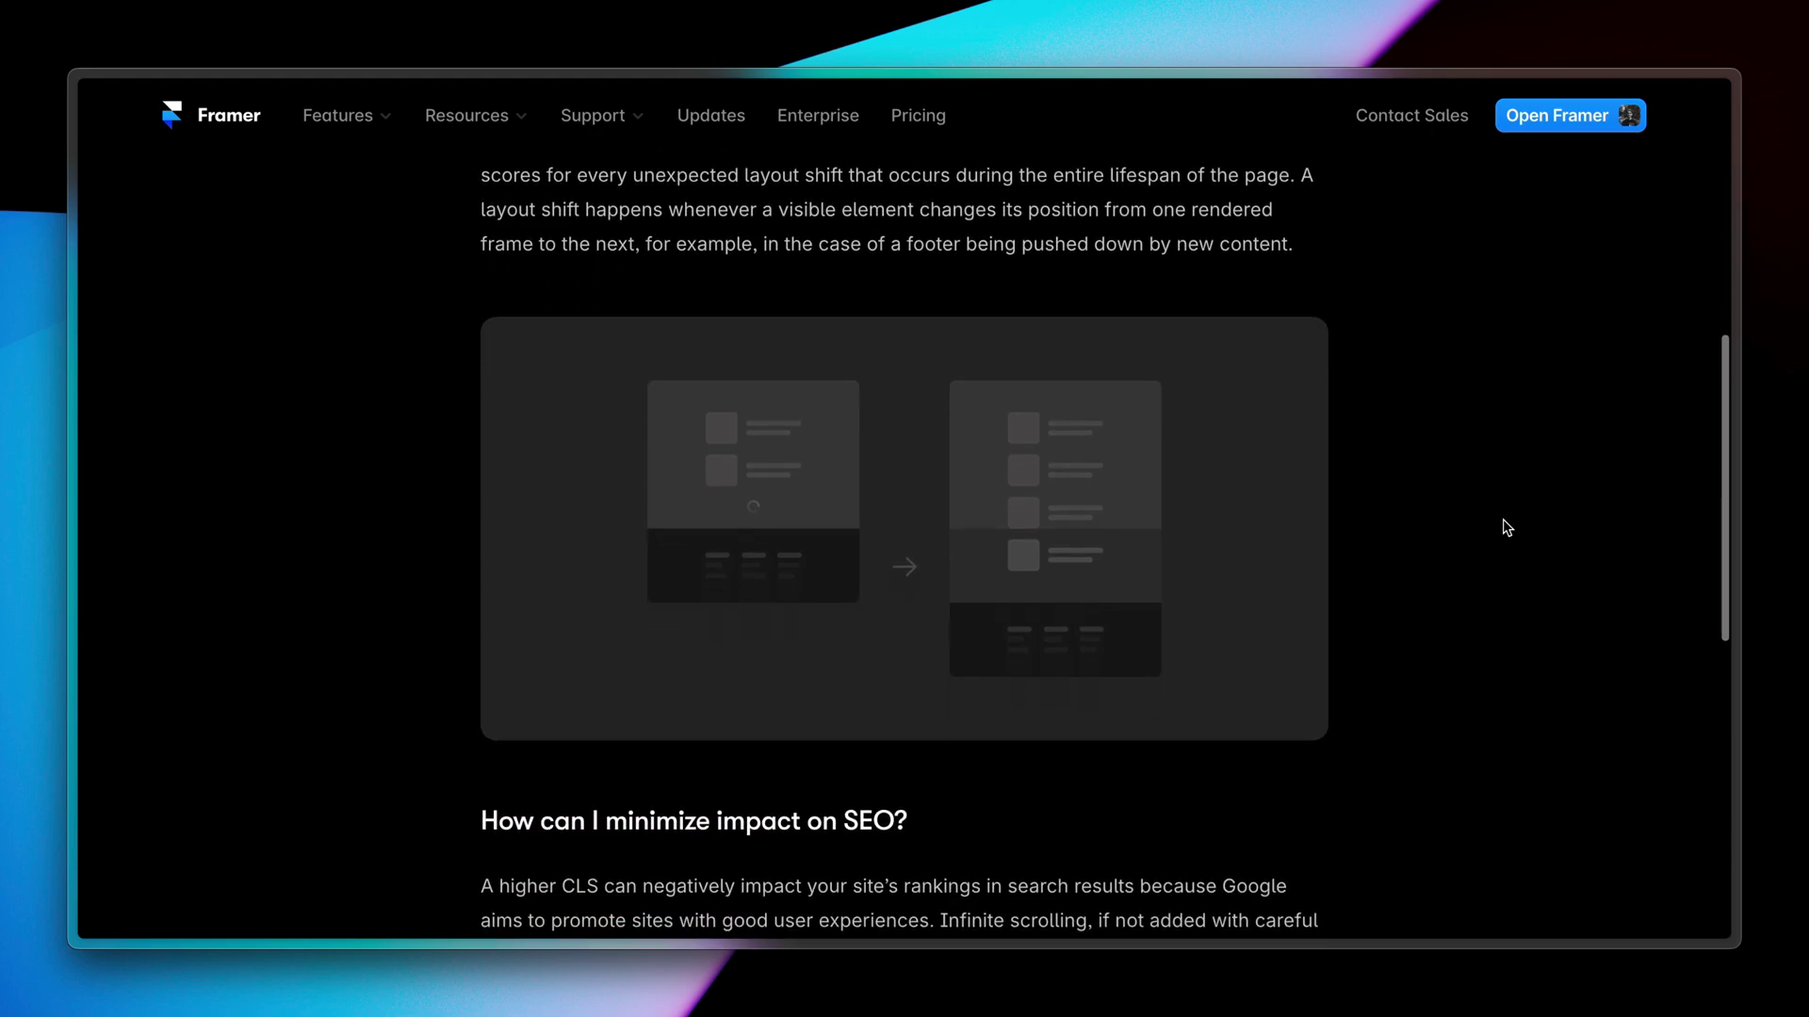
{"action": "scroll", "coordinate": [1507, 527], "scroll_direction": "down", "scroll_amount": 2}
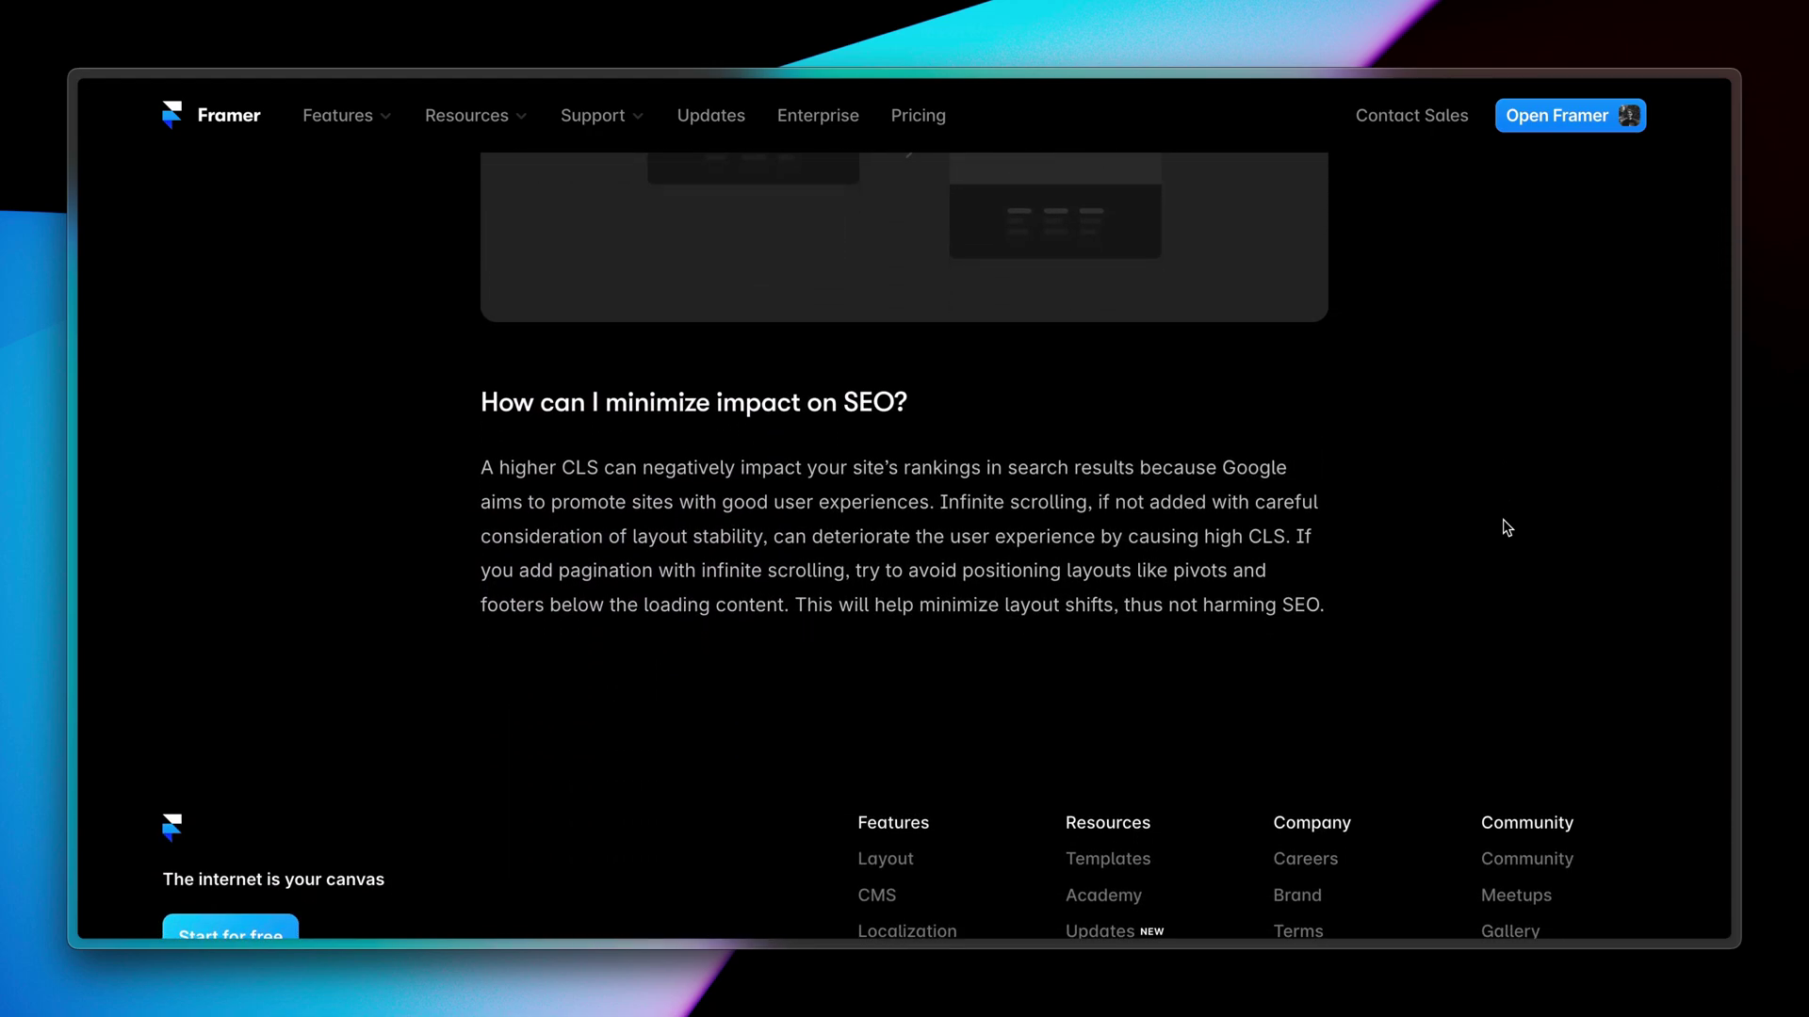
{"action": "scroll", "coordinate": [1508, 528], "scroll_direction": "up", "scroll_amount": 8}
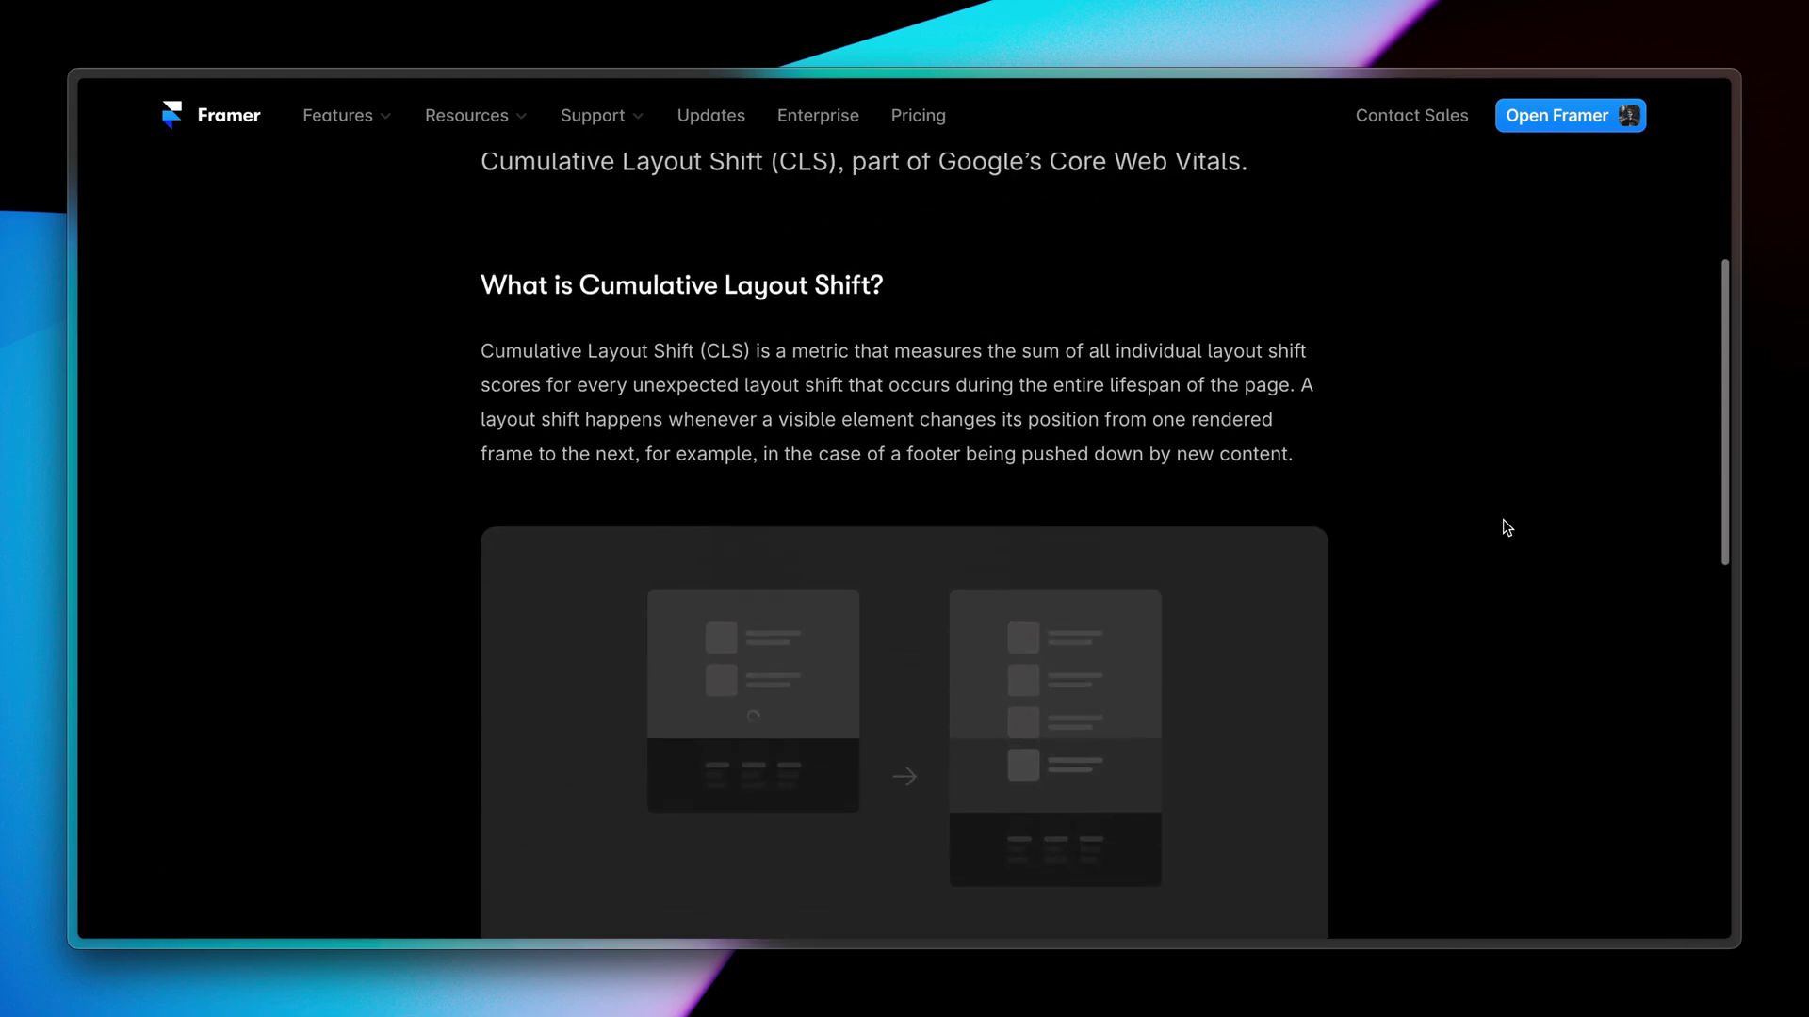
{"action": "scroll", "coordinate": [1507, 528], "scroll_direction": "up", "scroll_amount": 5}
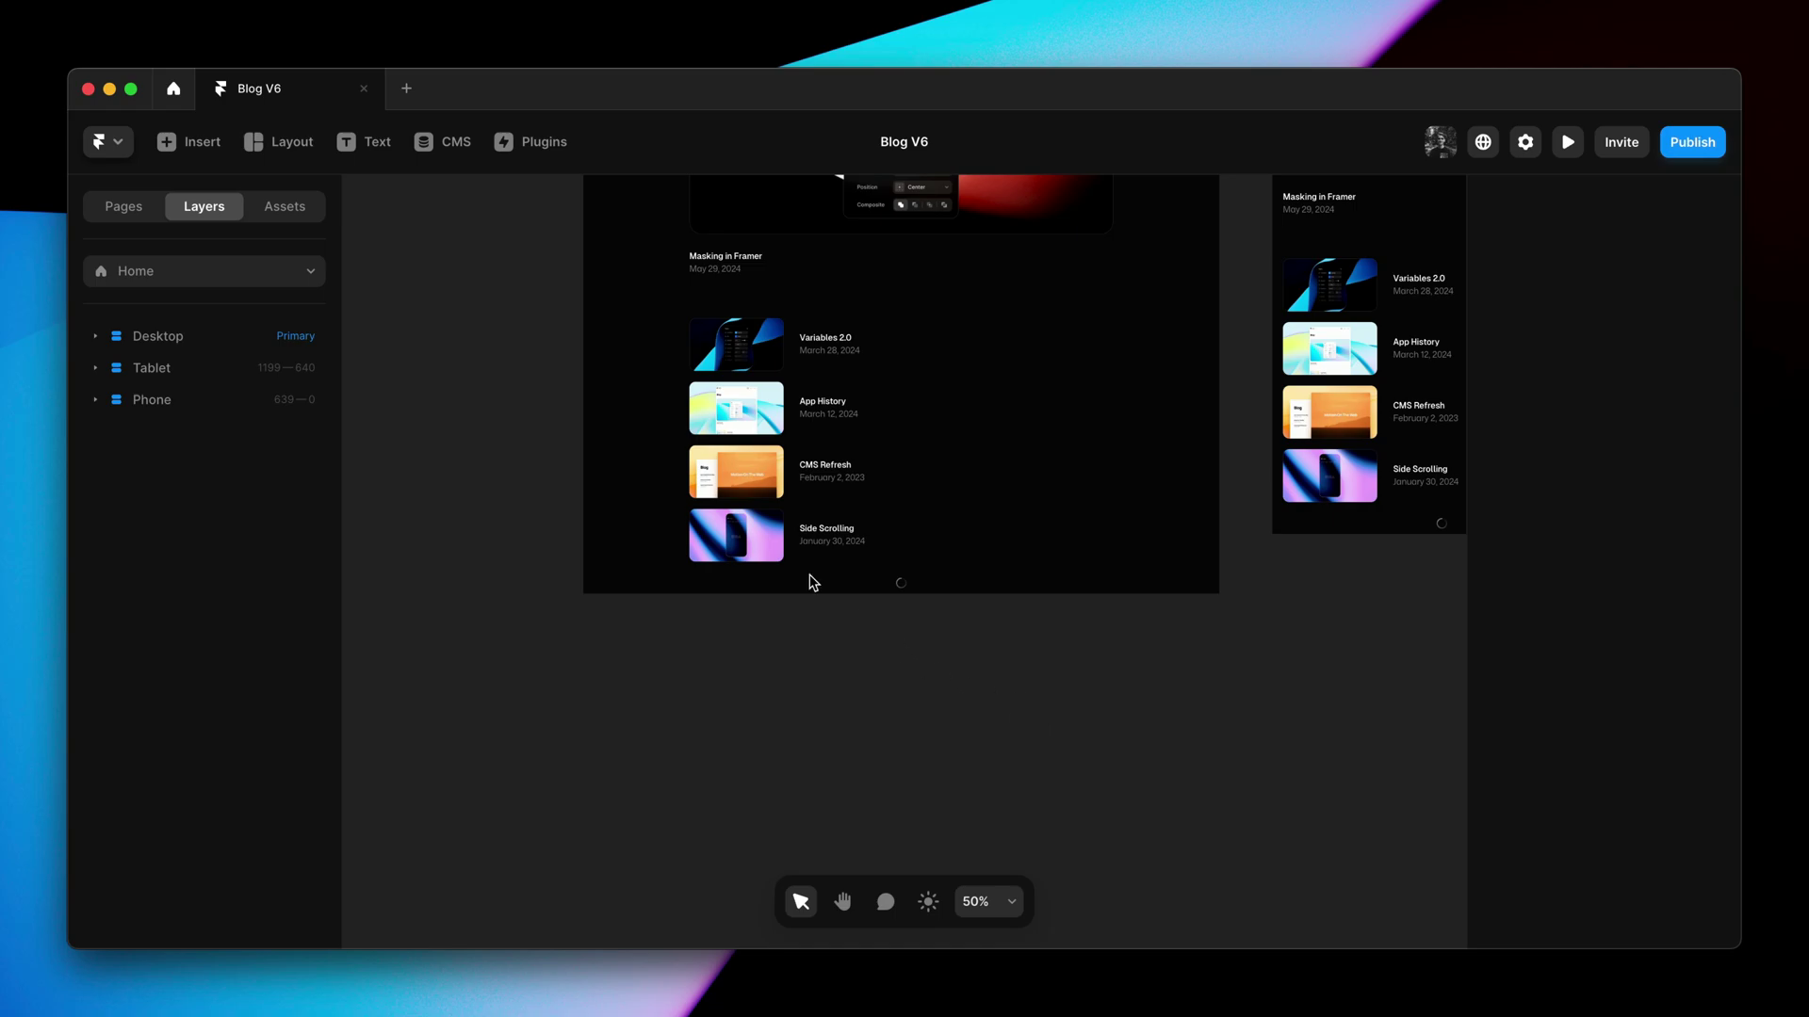
Set the Desktop frame's bottom padding to 120 in the Layout section
{"action": "left_click", "coordinate": [202, 337]}
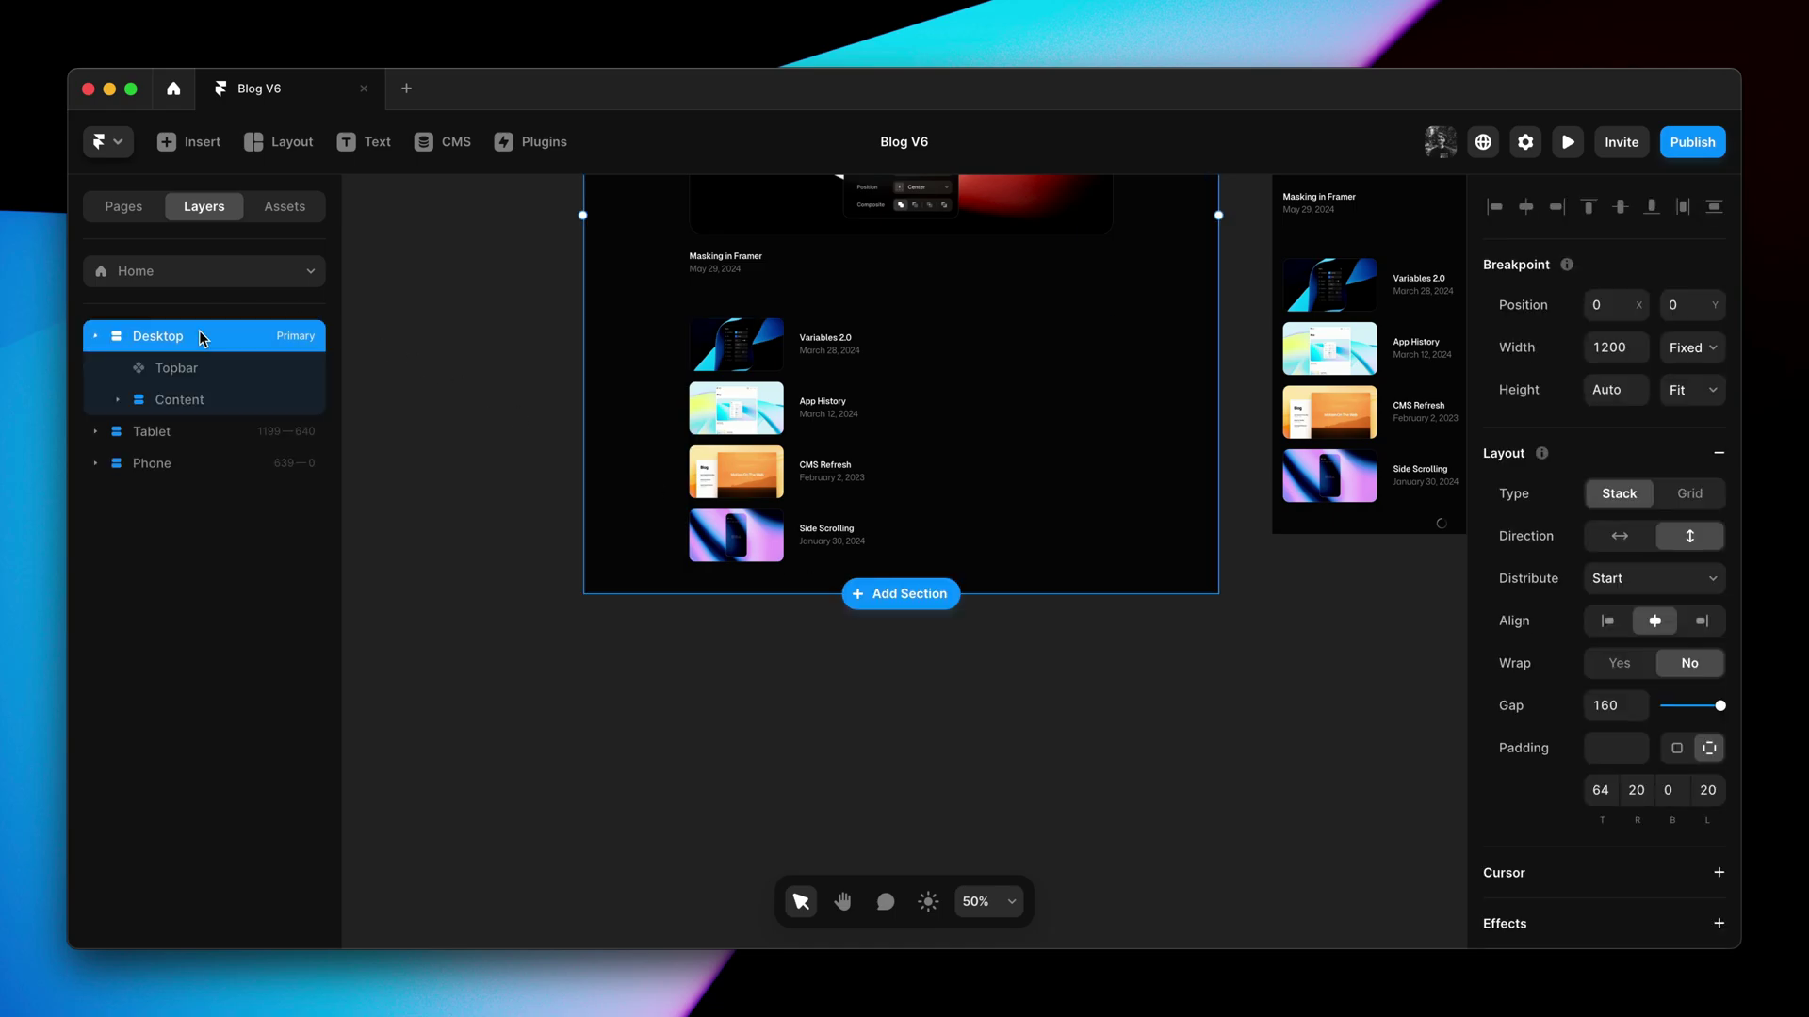
{"action": "left_click", "coordinate": [1672, 794]}
{"action": "type", "text": "120"}
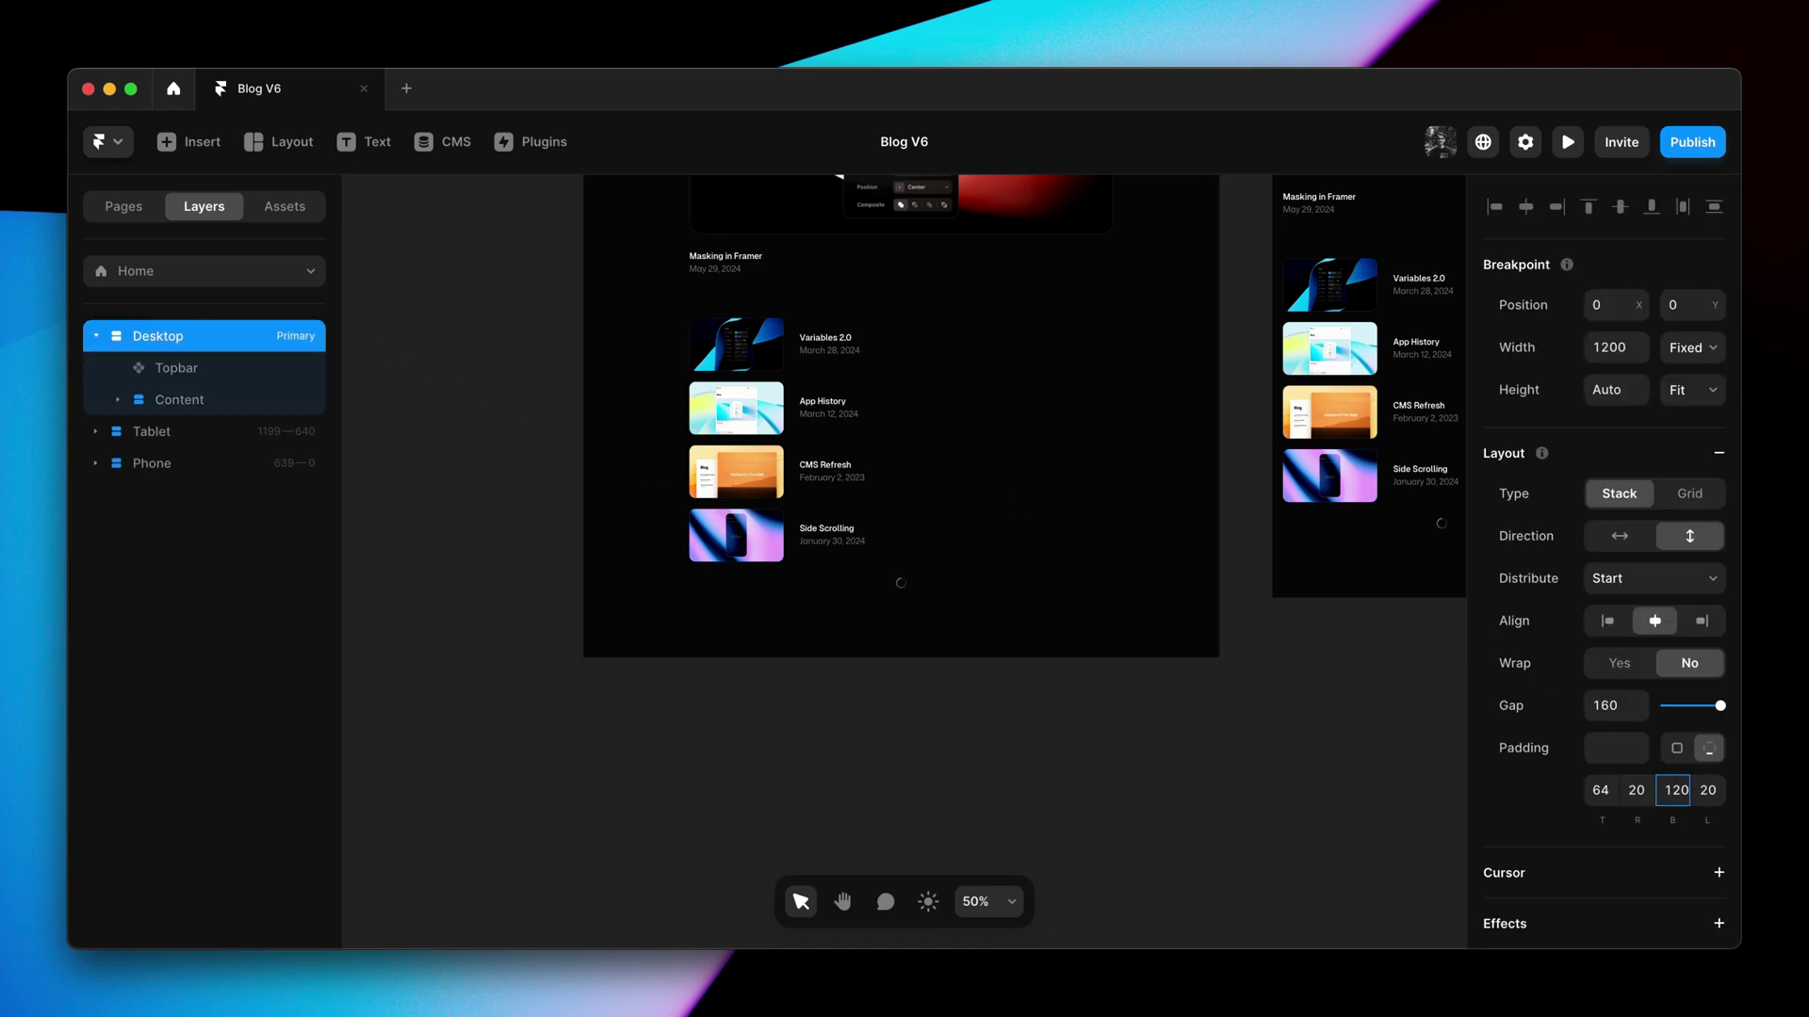
{"action": "left_click", "coordinate": [1246, 781]}
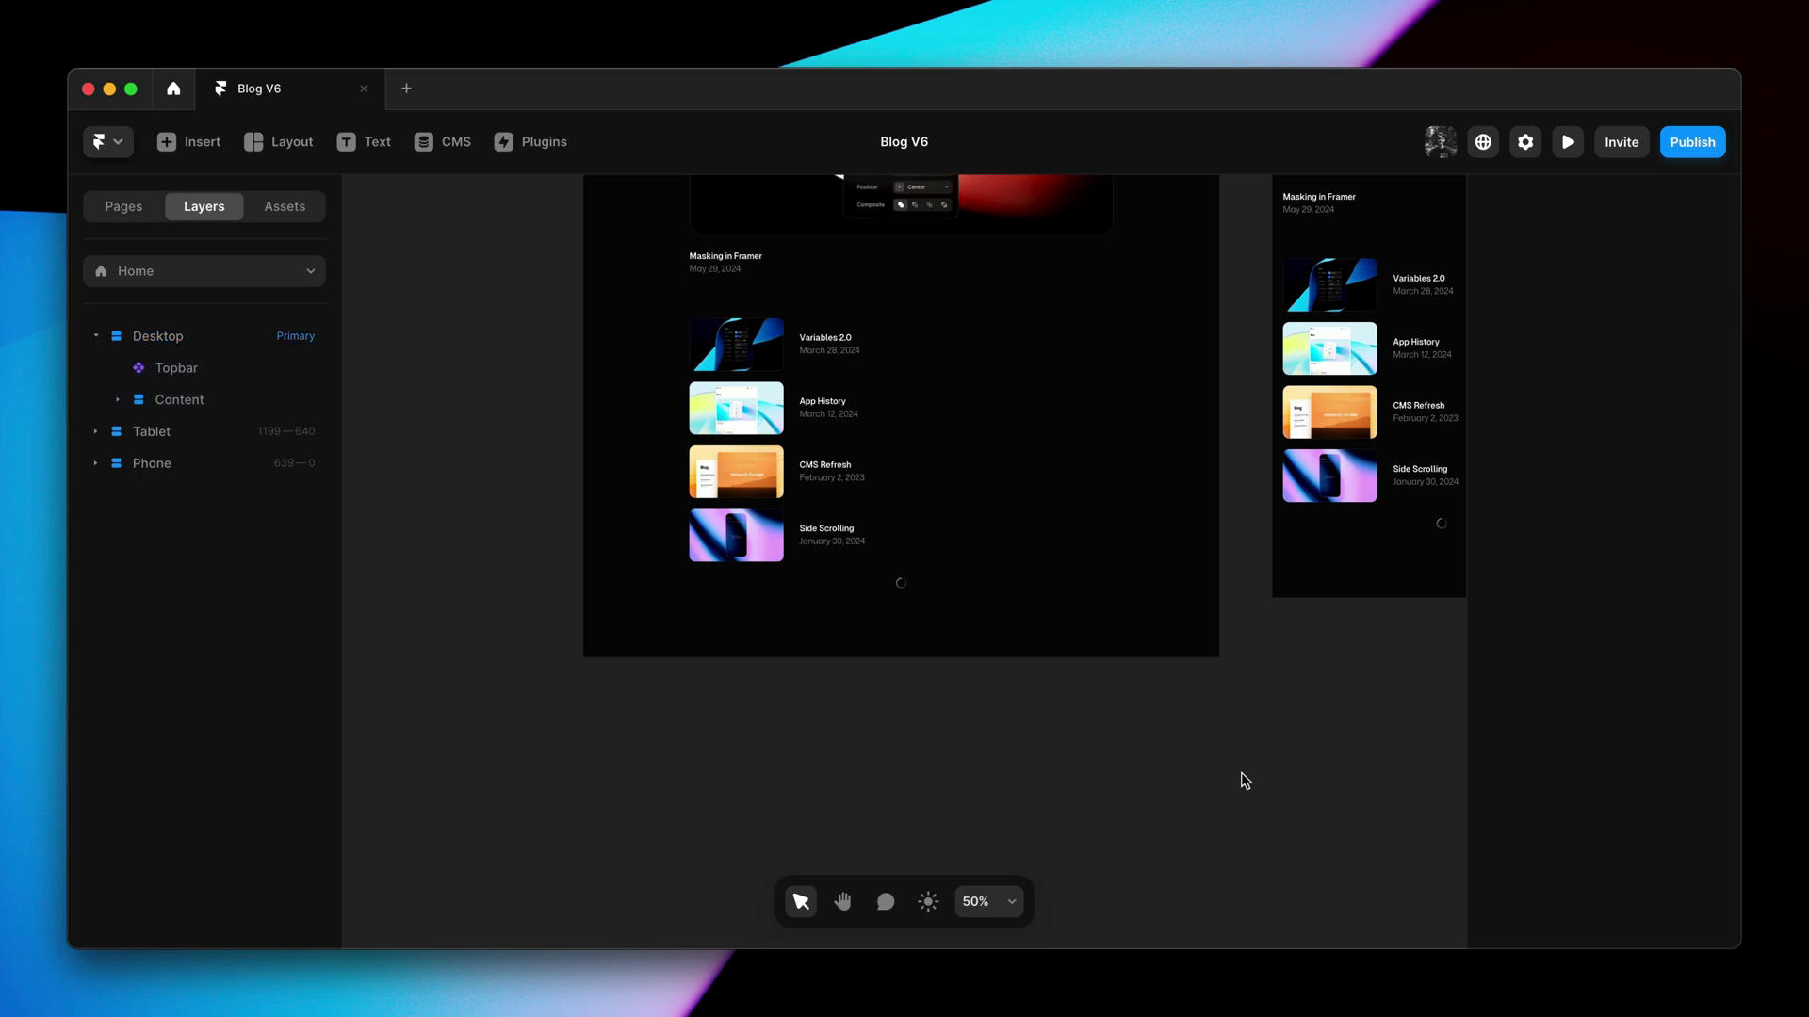
Enter the Loading spinner component and select its Spinner layer
{"action": "double_click", "coordinate": [900, 585]}
{"action": "double_click", "coordinate": [901, 585]}
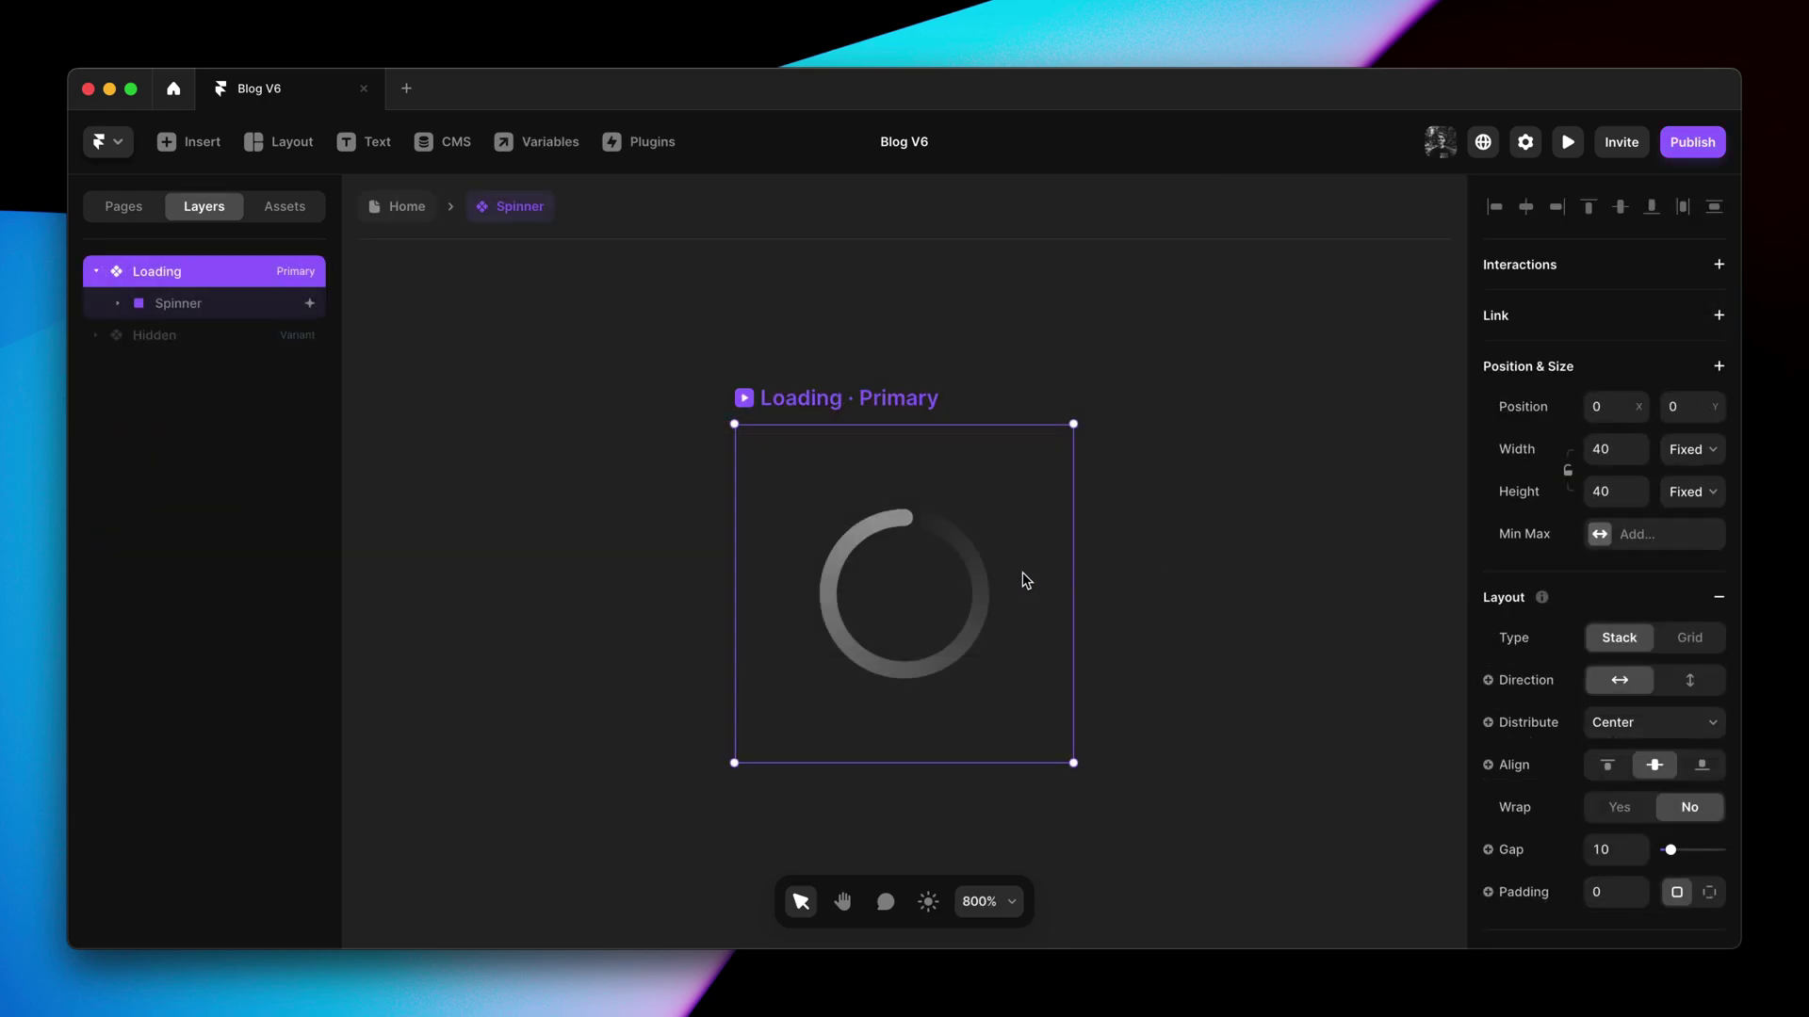
{"action": "left_click", "coordinate": [980, 577]}
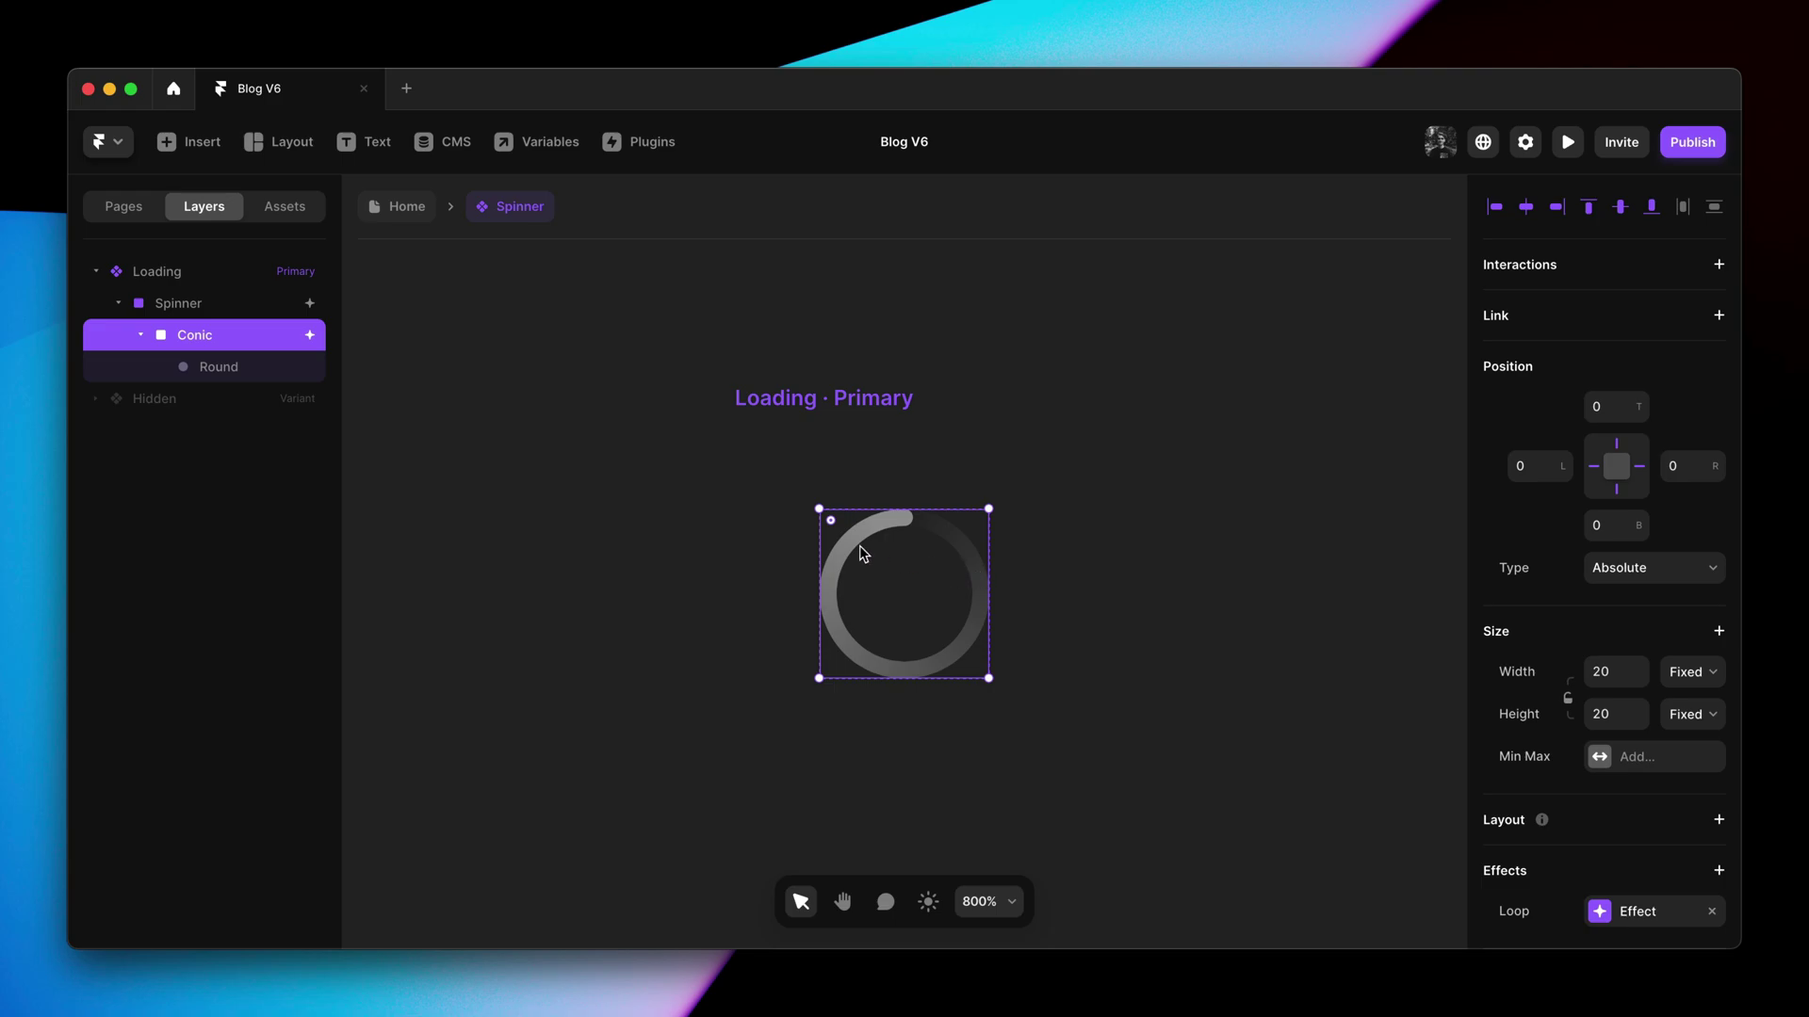
{"action": "left_click", "coordinate": [289, 315]}
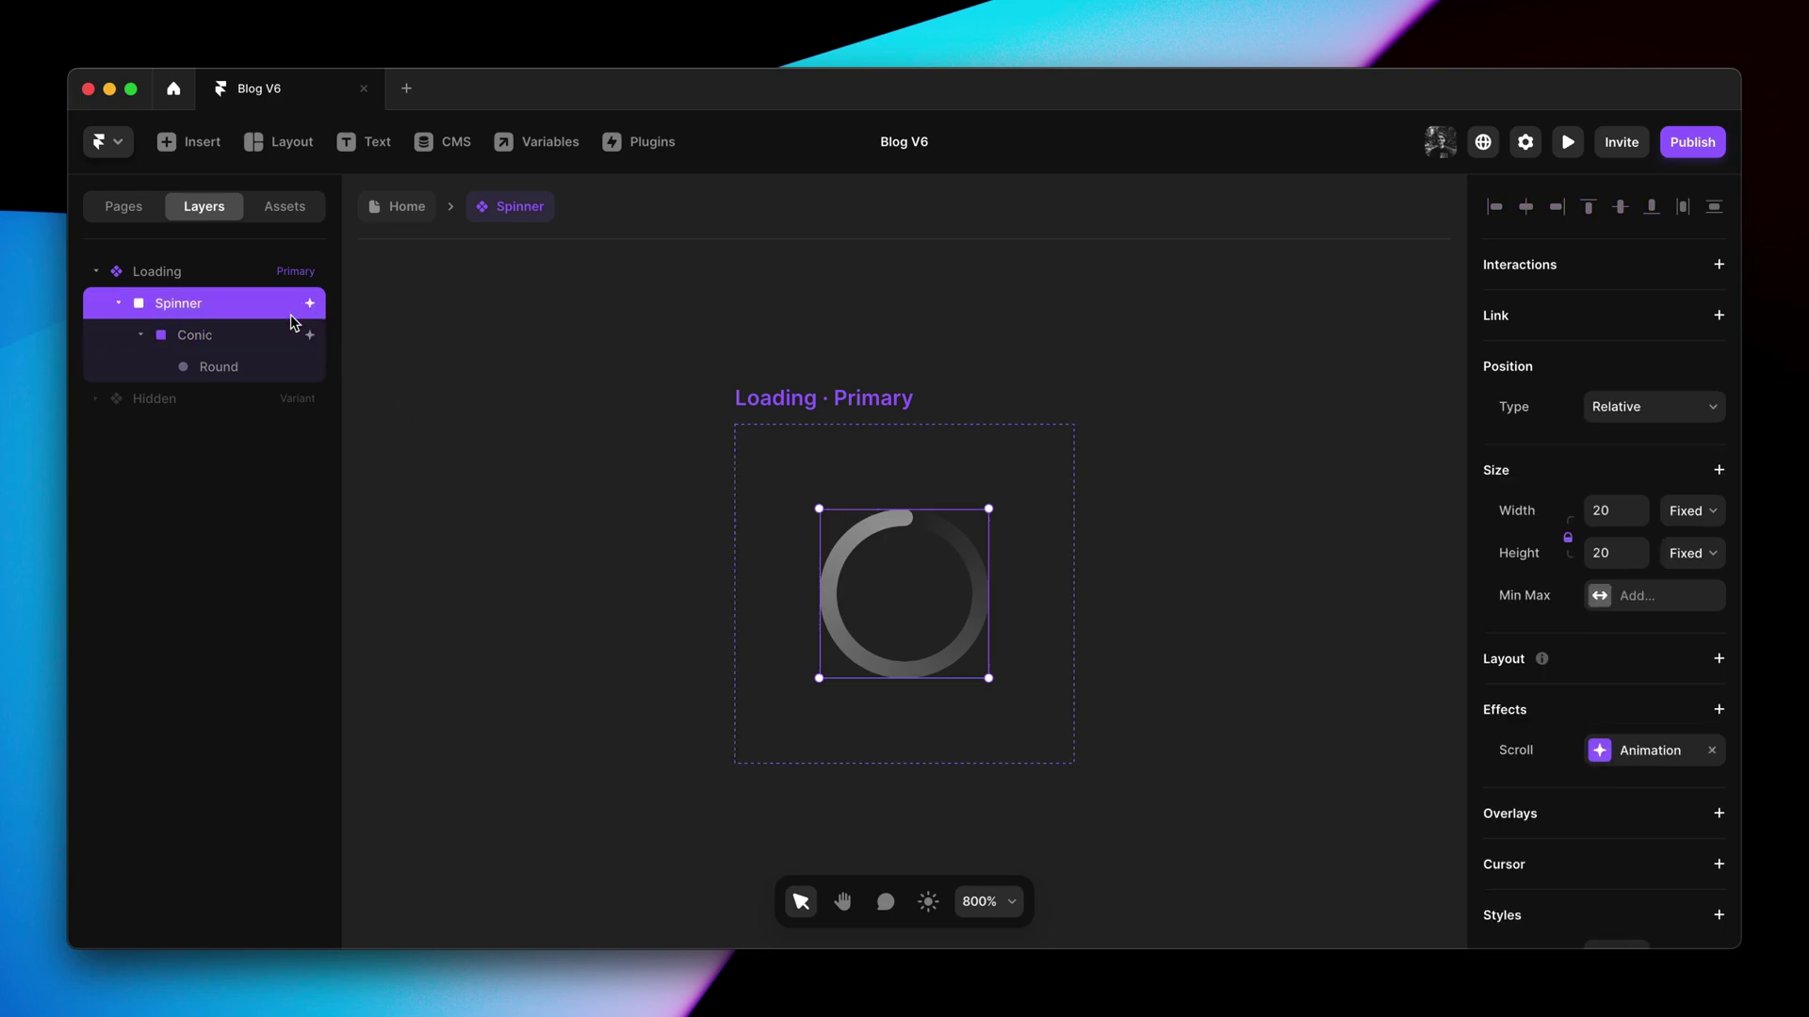
Inspect the Spinner's scroll-animation enter effect: fade from 0 opacity, 0.3 s Ease In Out
{"action": "left_click", "coordinate": [1655, 756]}
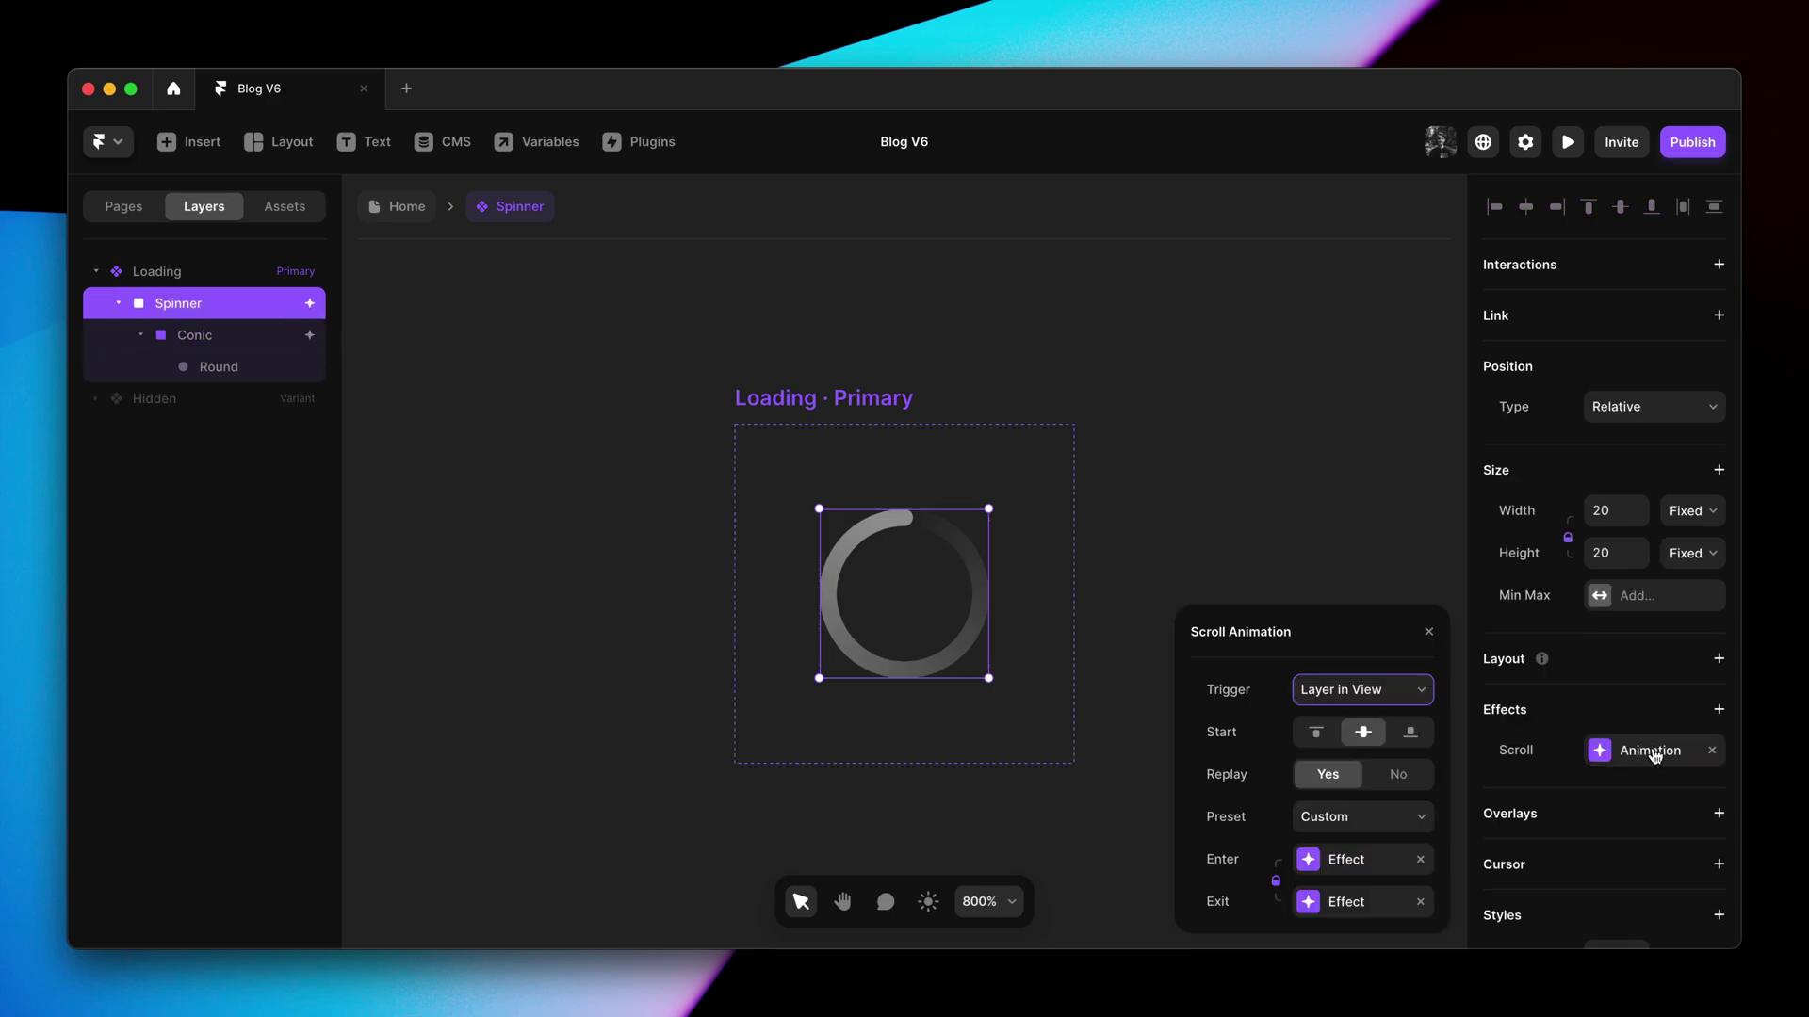
{"action": "left_click", "coordinate": [1342, 862]}
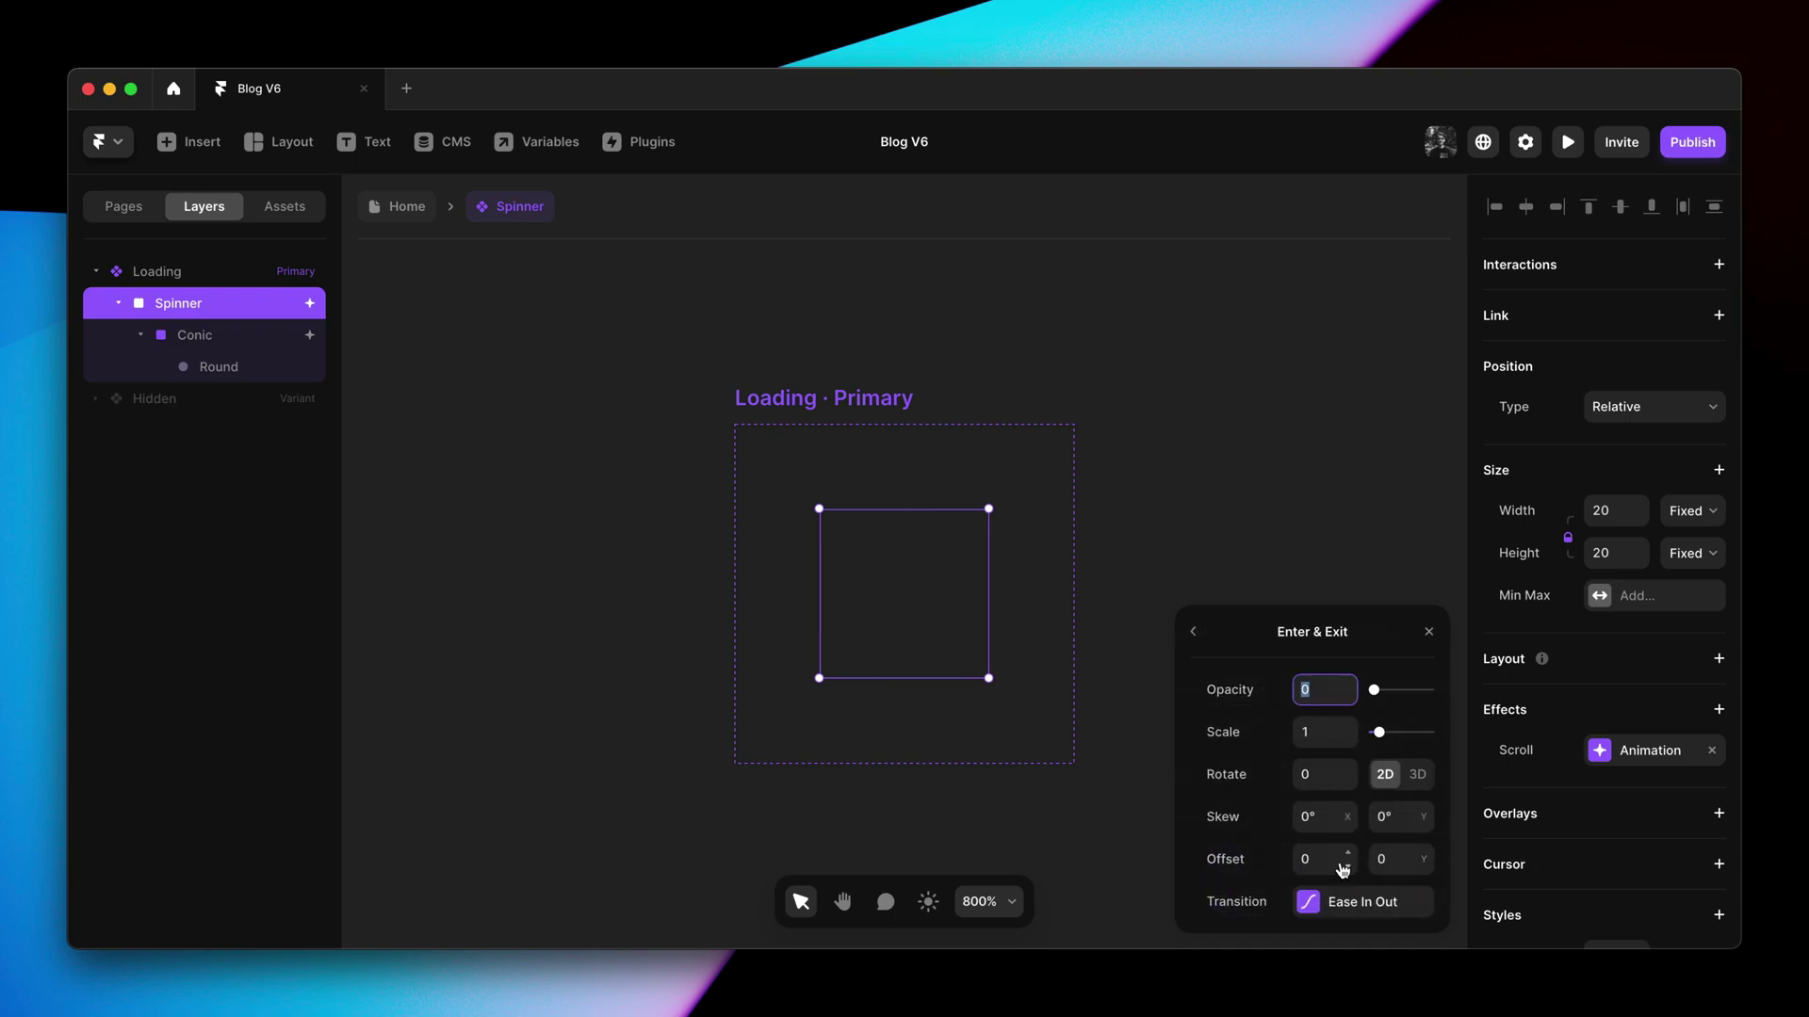
{"action": "left_click", "coordinate": [1343, 901]}
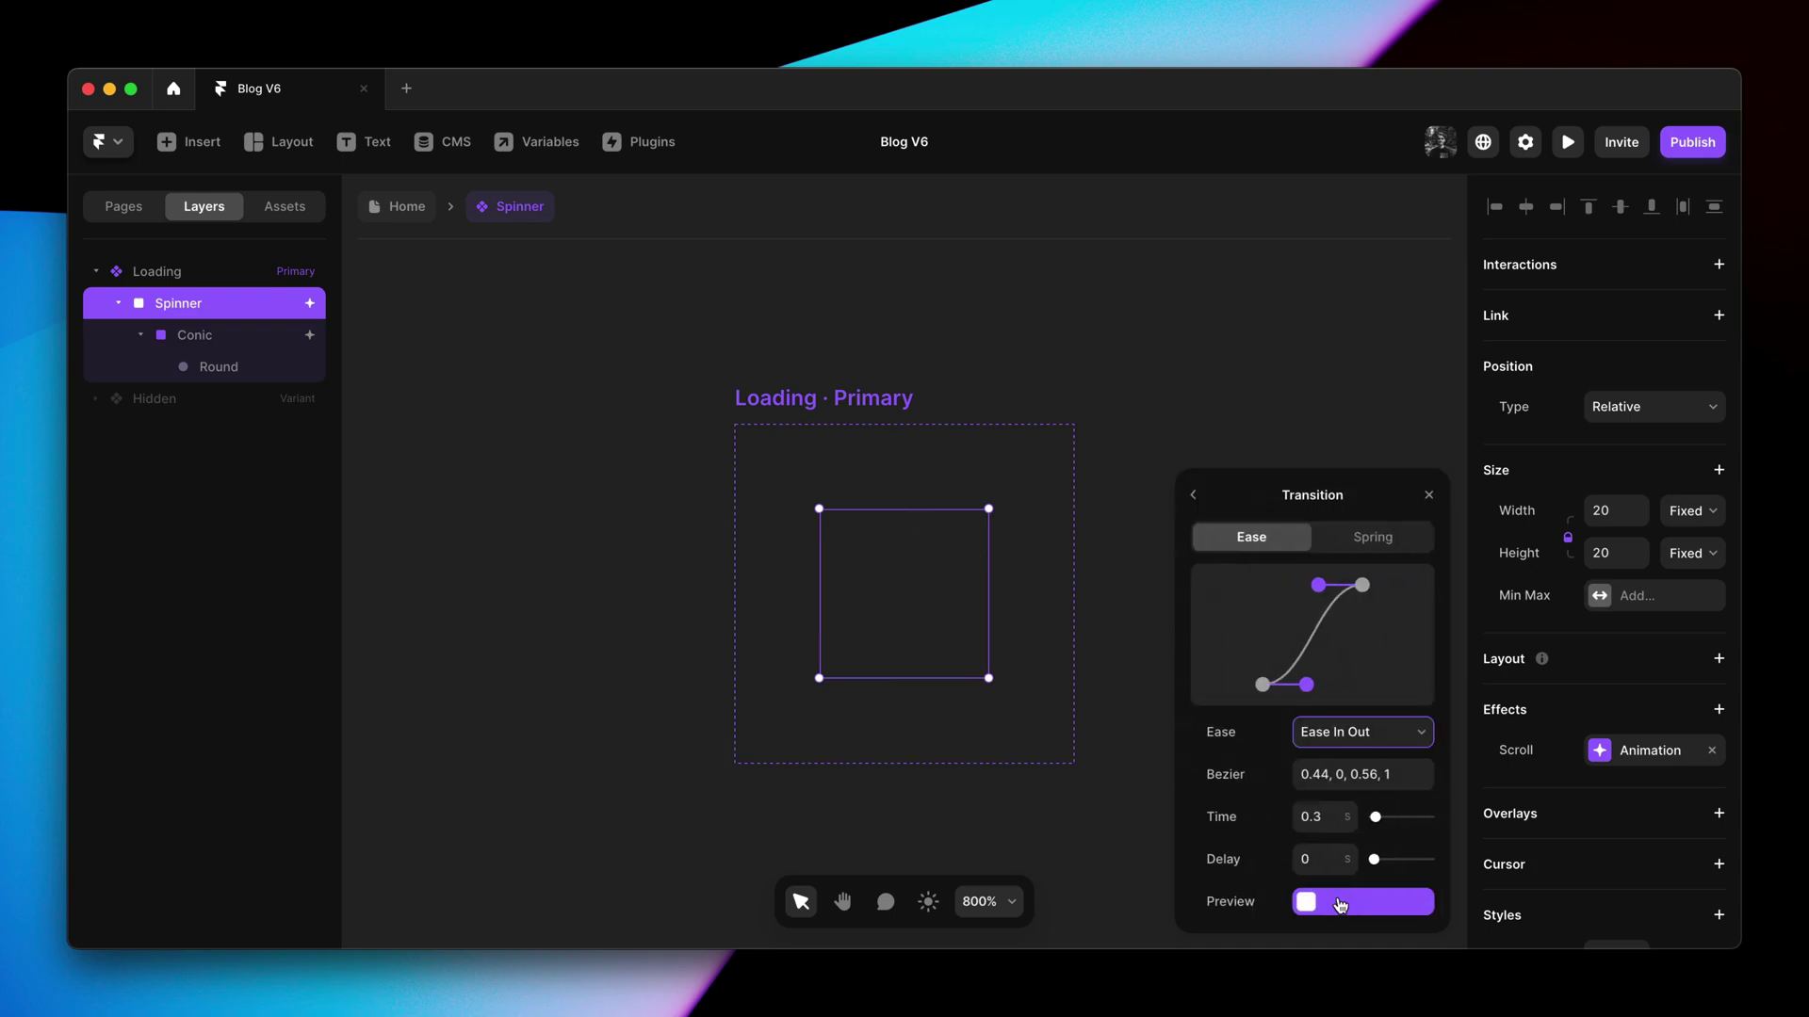
{"action": "left_click", "coordinate": [1326, 816]}
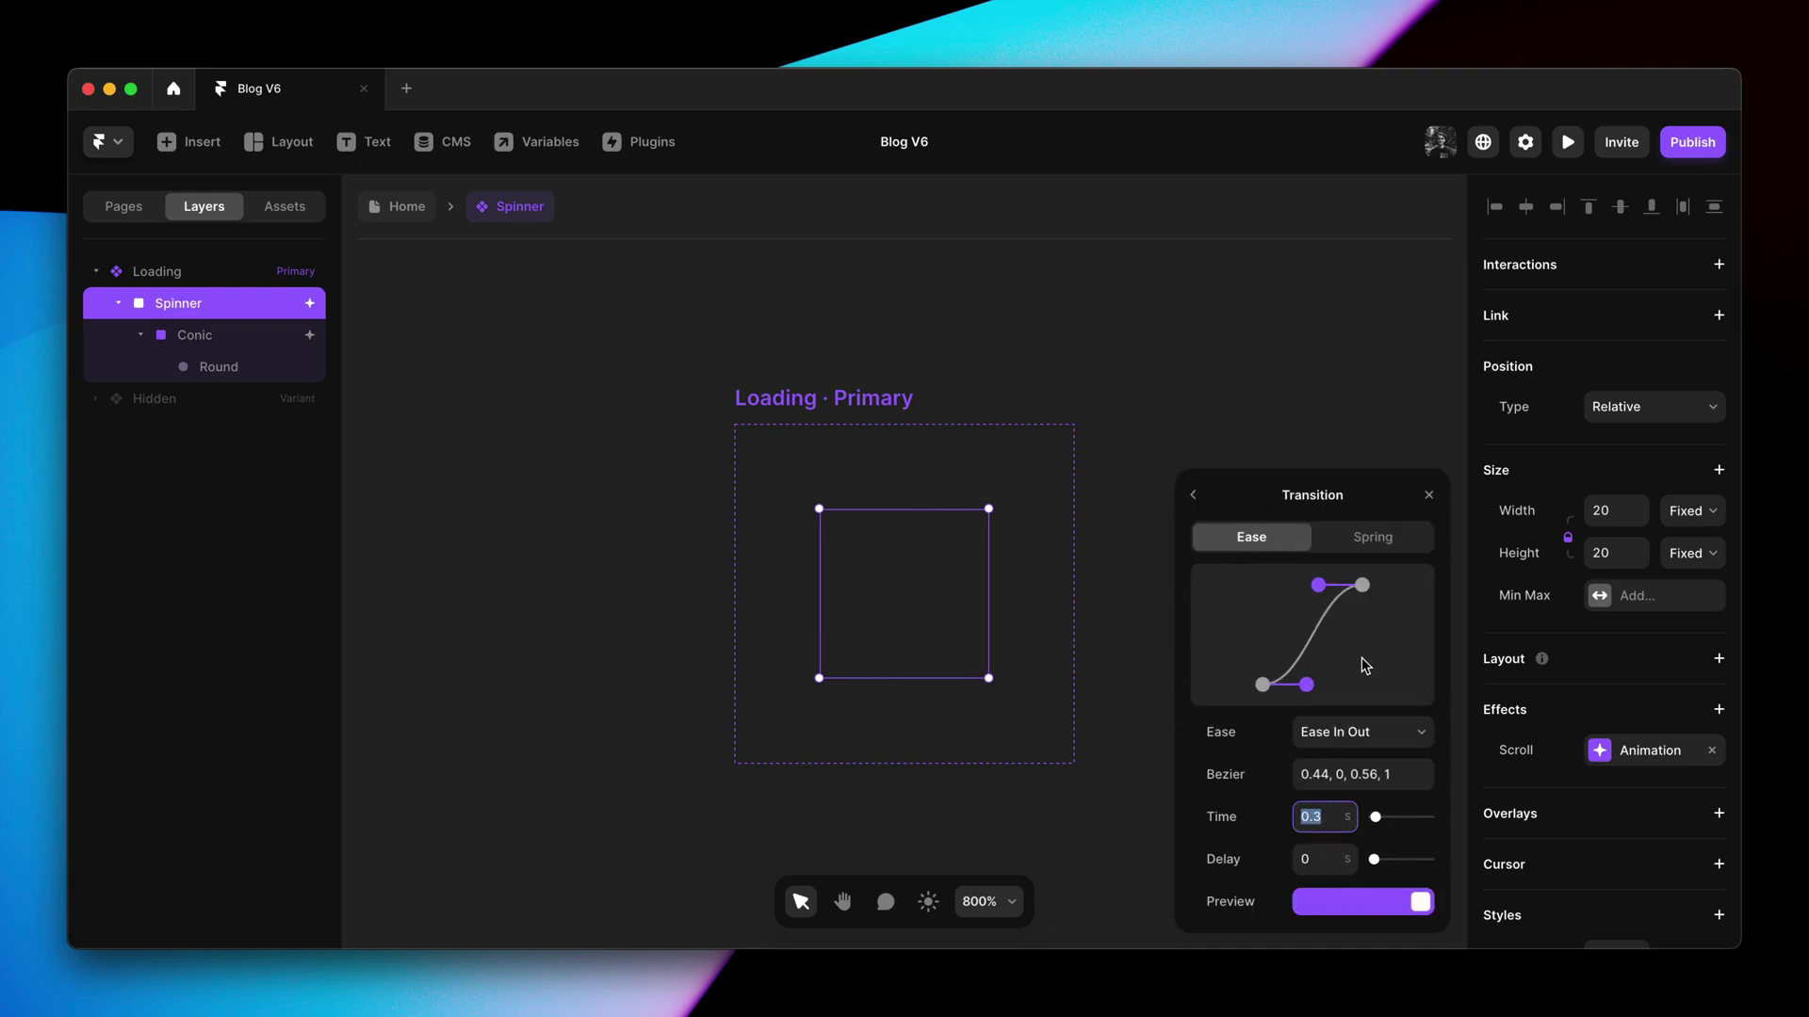
{"action": "left_click", "coordinate": [1429, 495]}
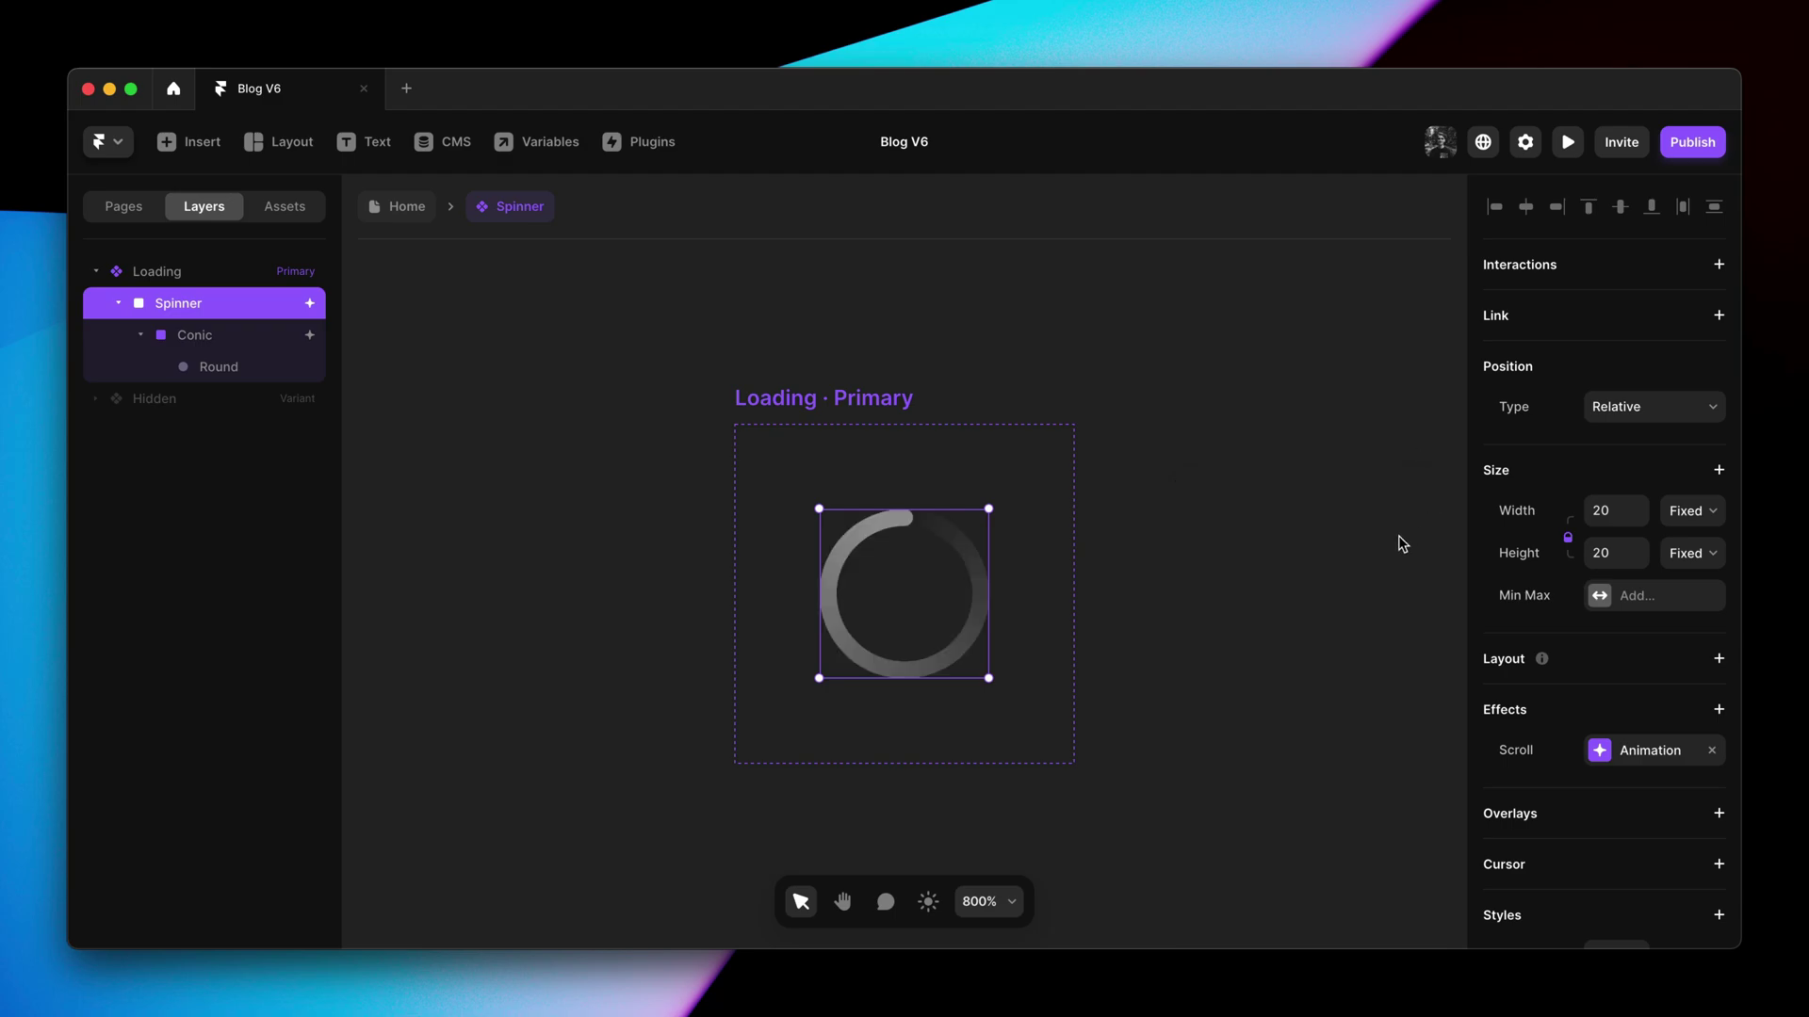
Make the Loading frame a vertical stack distributed to End with height 120
{"action": "left_click", "coordinate": [893, 401]}
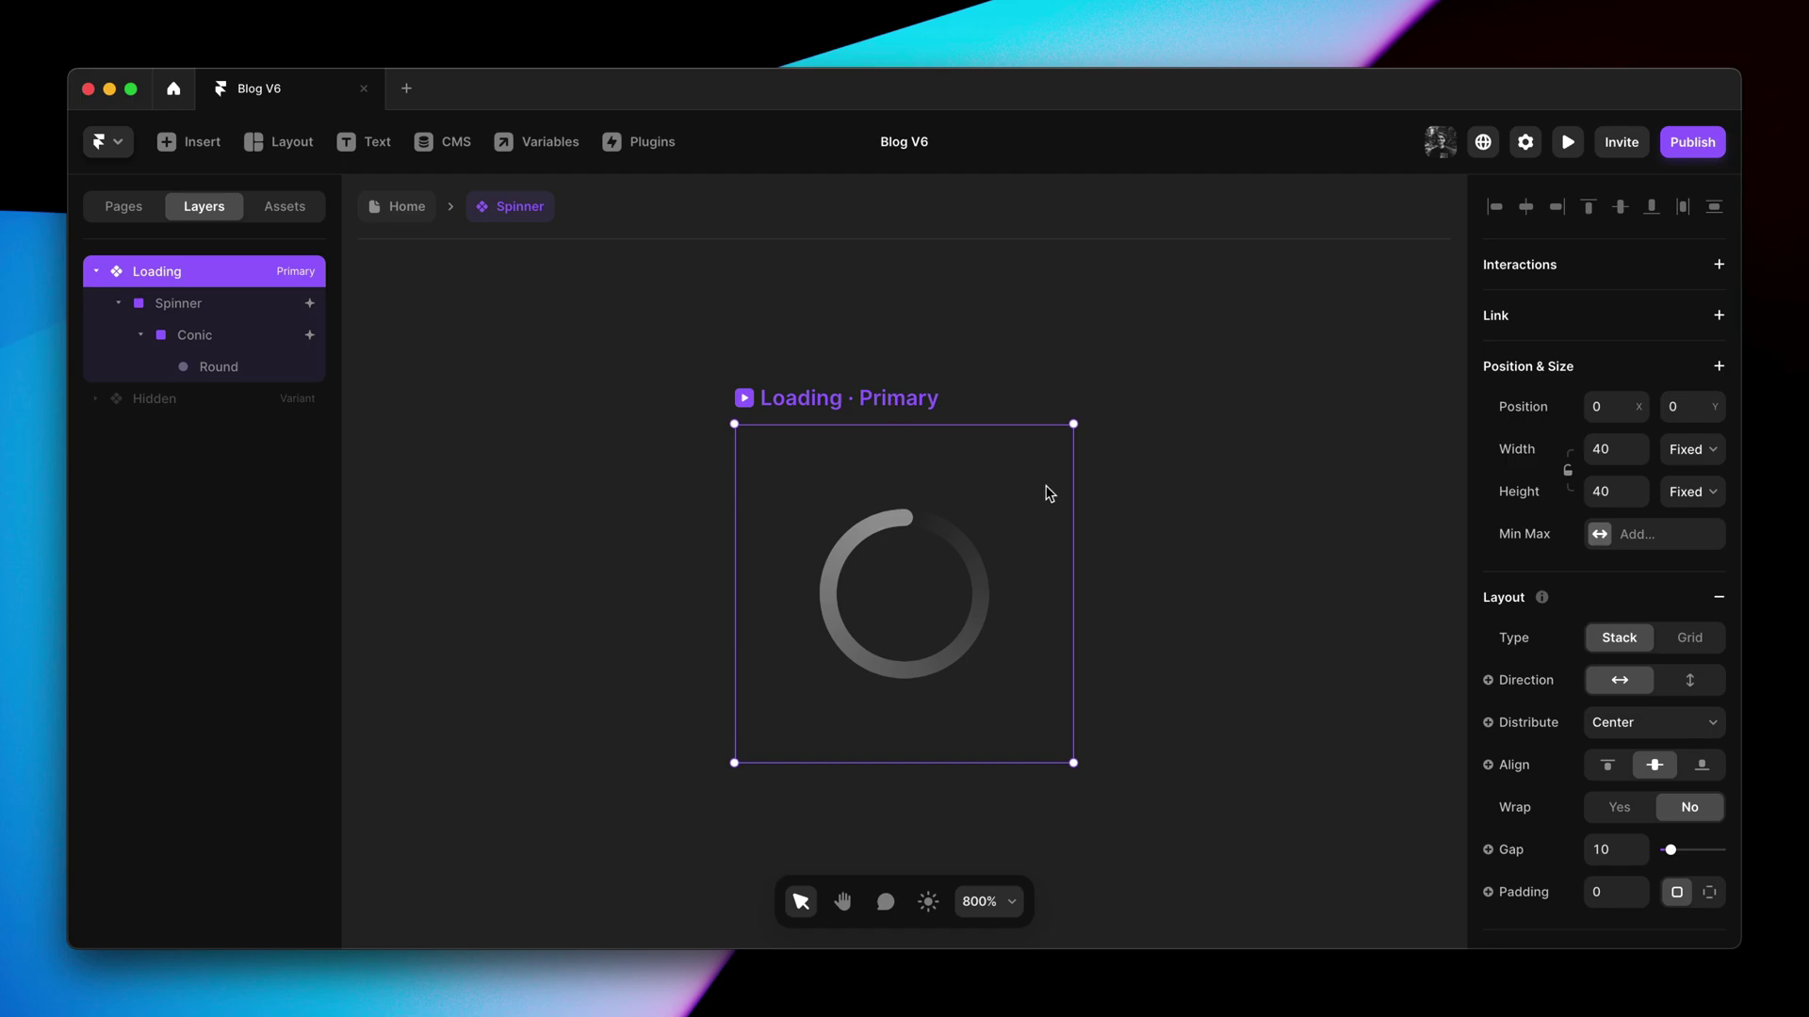
{"action": "left_click", "coordinate": [1701, 691]}
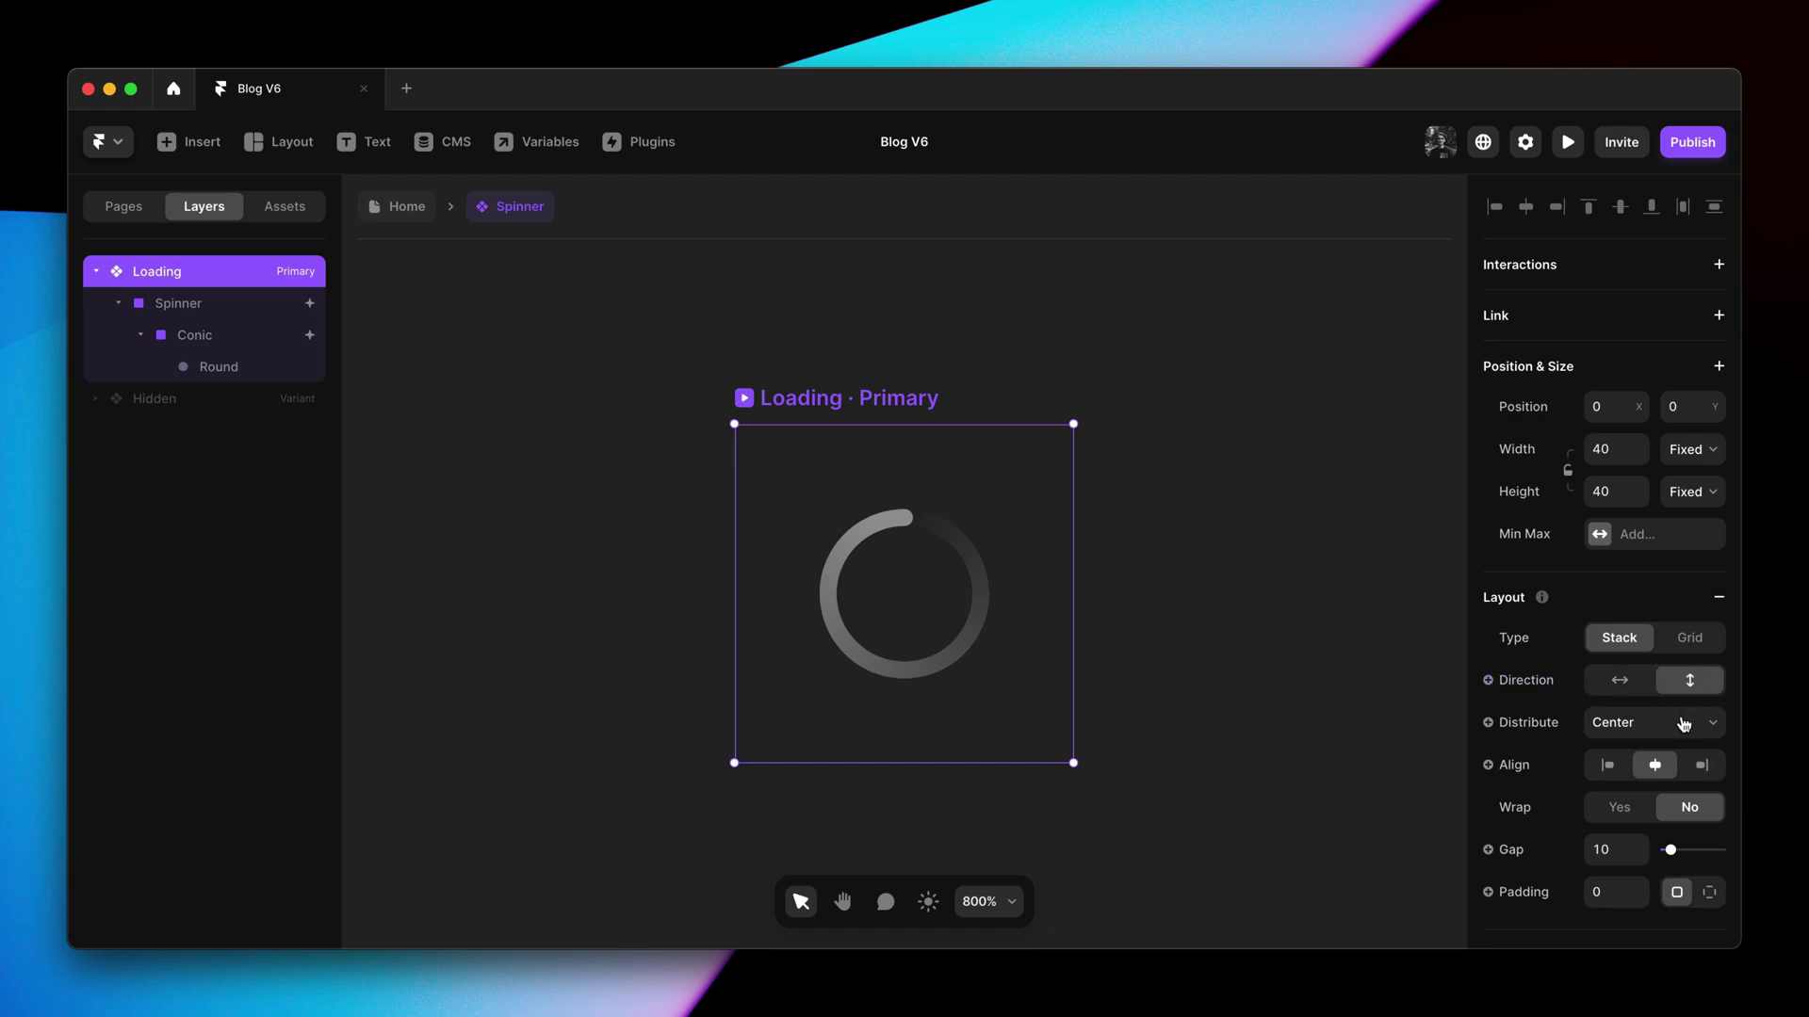
{"action": "left_click", "coordinate": [1684, 724]}
{"action": "left_click", "coordinate": [1680, 742]}
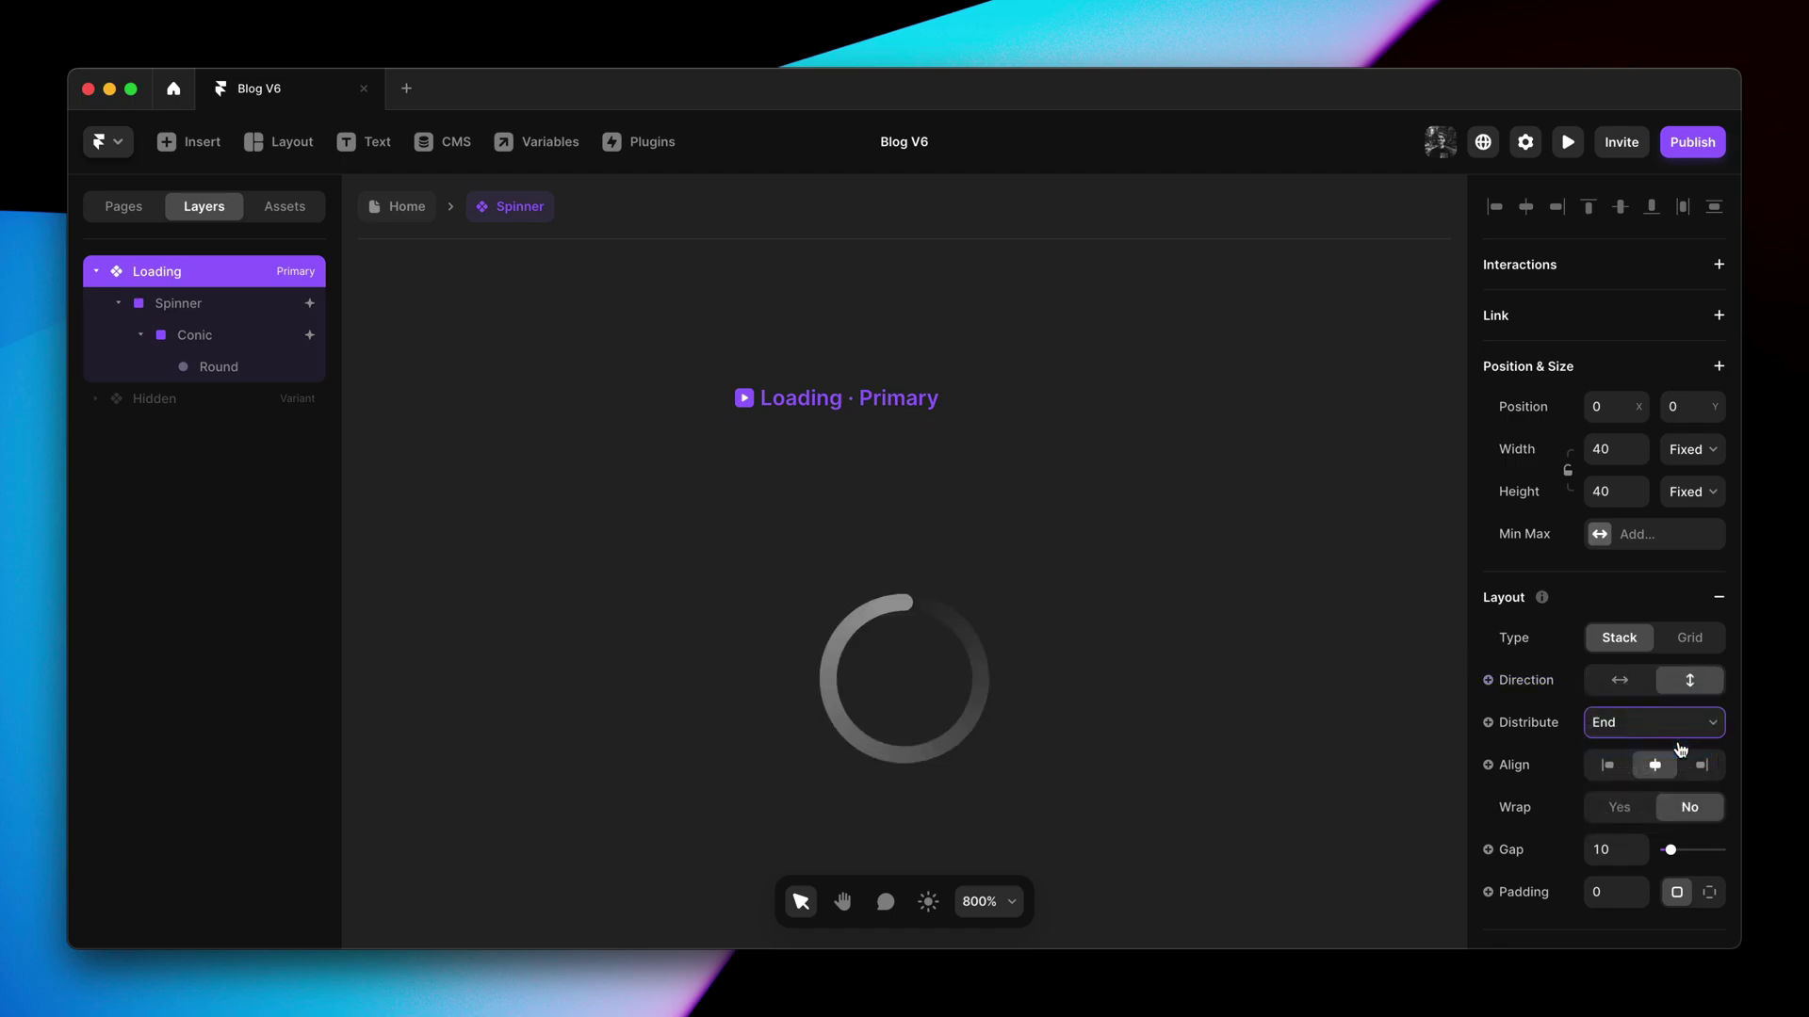
{"action": "left_click", "coordinate": [1606, 499]}
{"action": "type", "text": "120"}
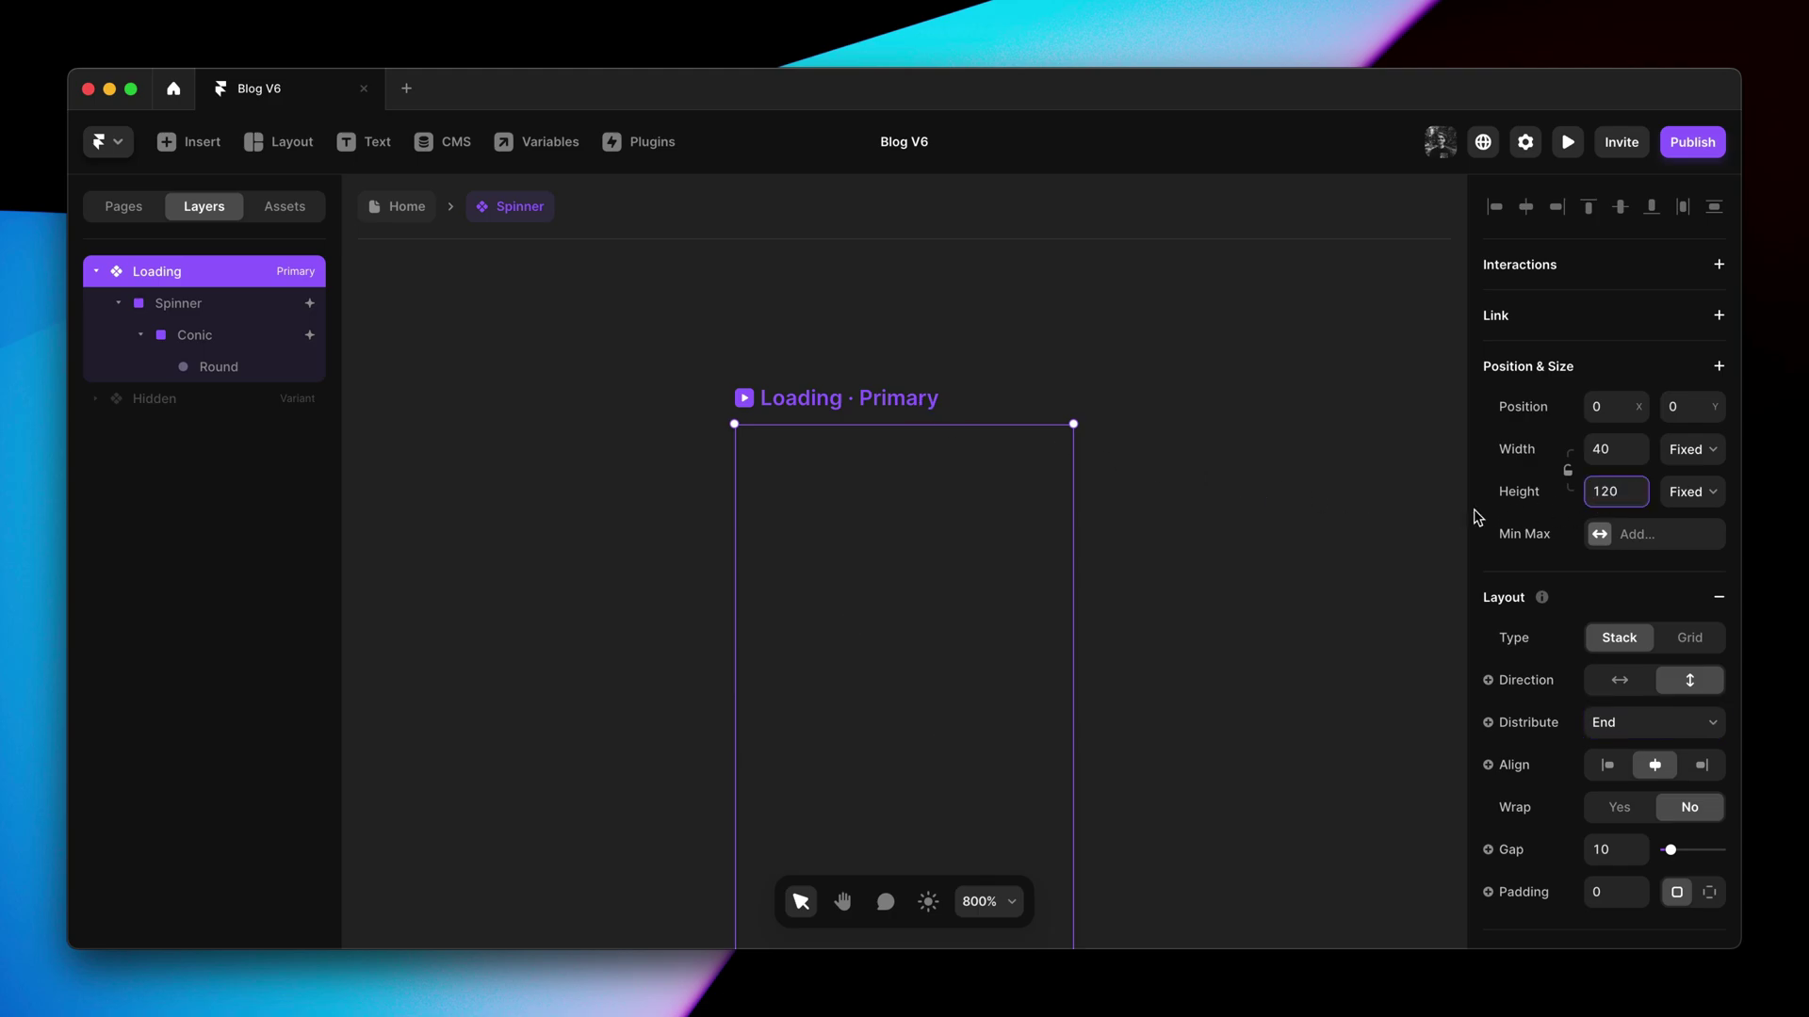
Zoom the canvas back to 100% and return to the Home page
{"action": "left_click", "coordinate": [1358, 524]}
{"action": "key", "text": "shift+0"}
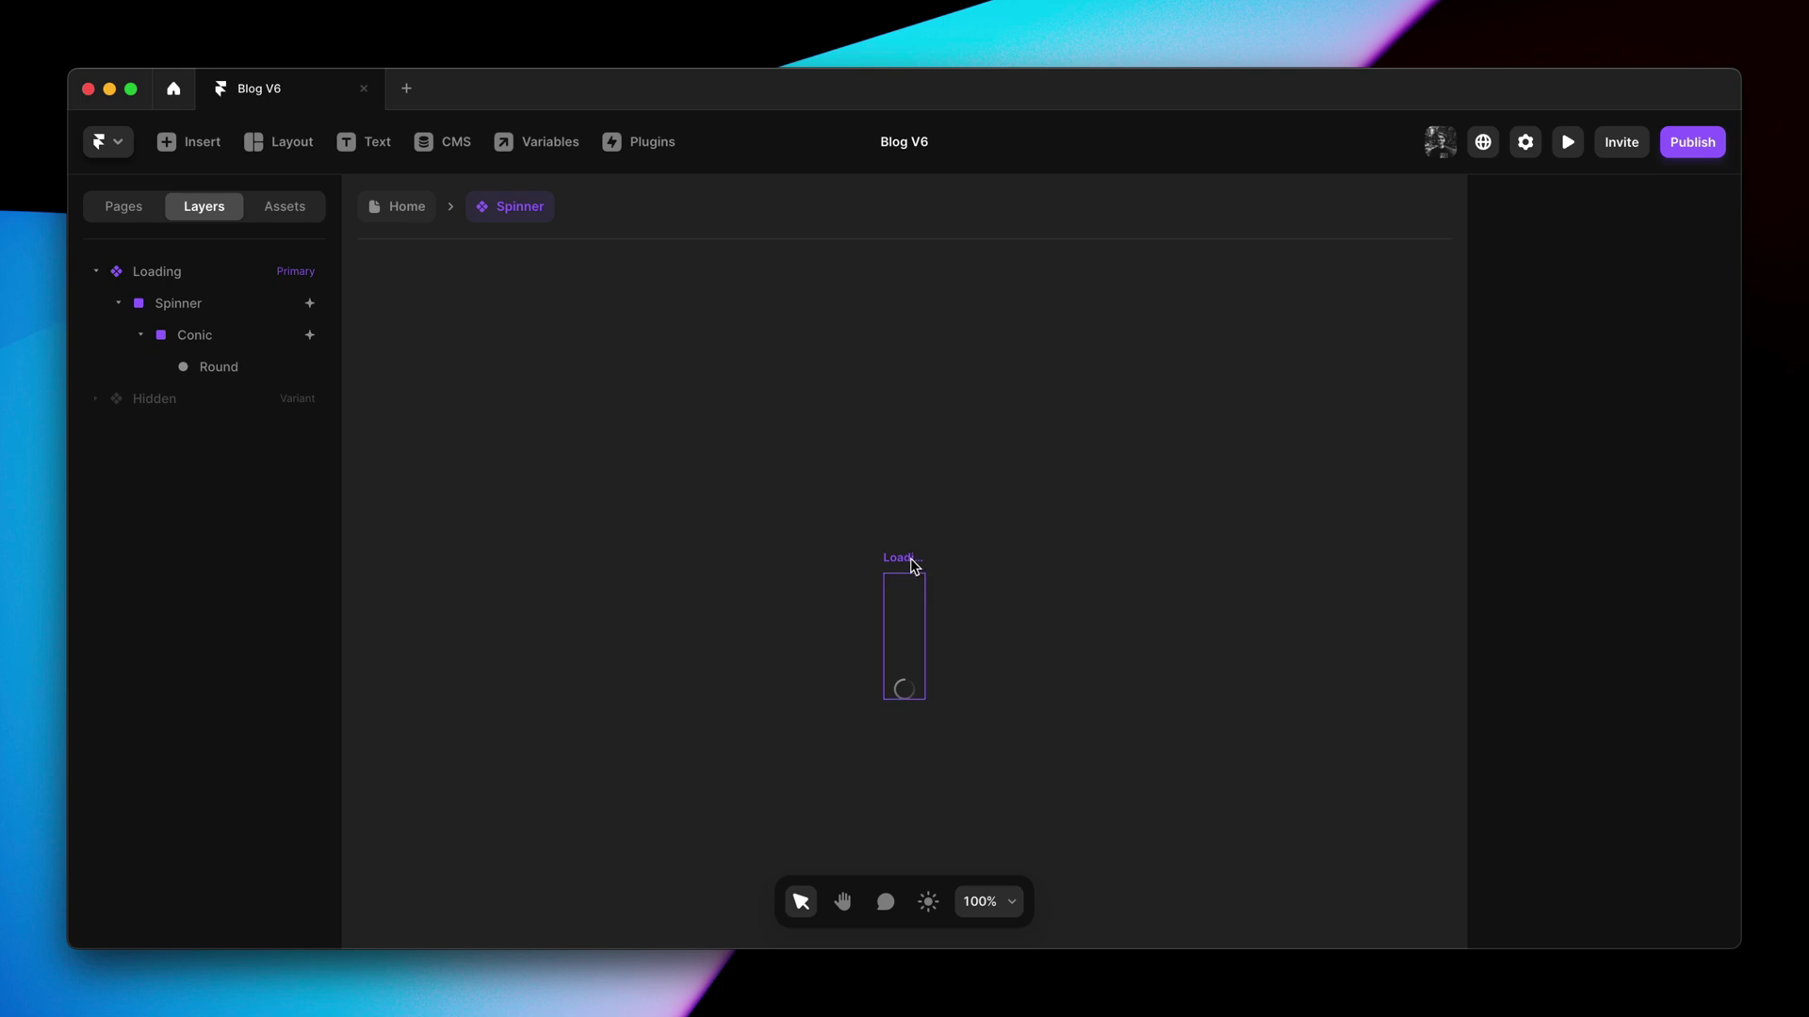
{"action": "left_click", "coordinate": [912, 565]}
{"action": "left_click", "coordinate": [629, 505]}
{"action": "left_click", "coordinate": [420, 213]}
{"action": "left_click", "coordinate": [706, 767]}
{"action": "scroll", "coordinate": [711, 733], "scroll_direction": "up", "scroll_amount": 3}
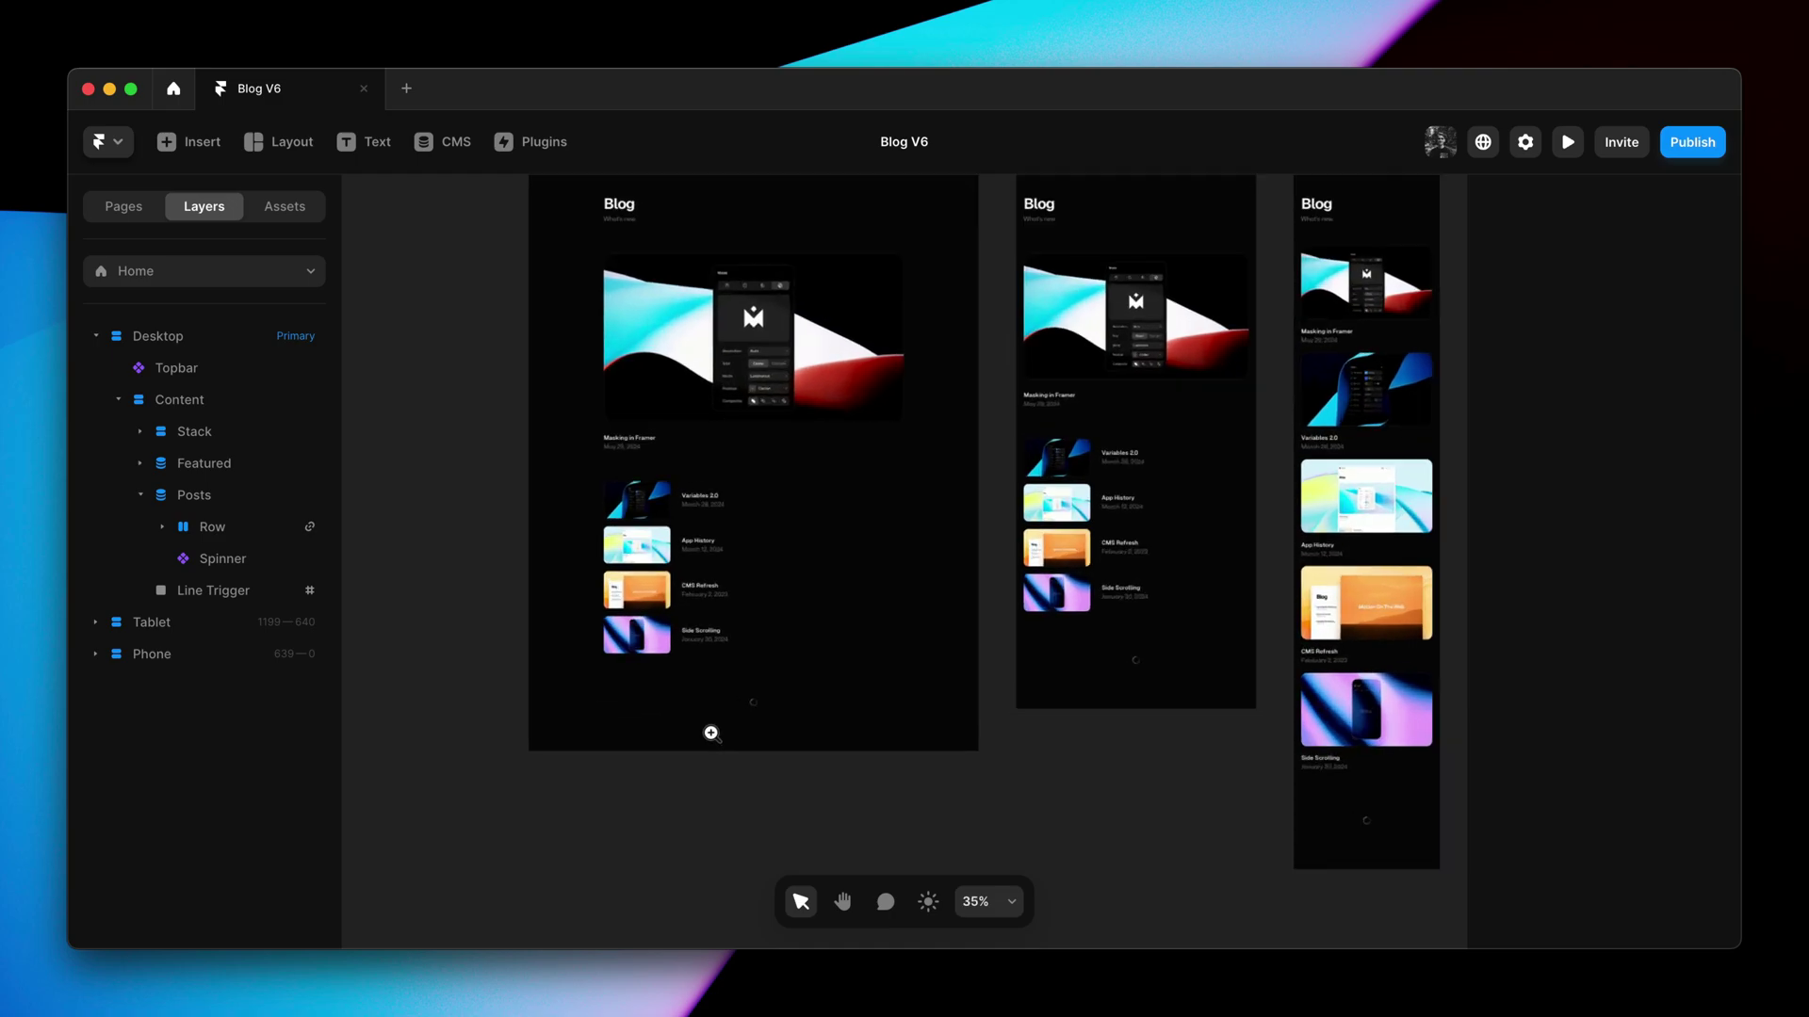
{"action": "scroll", "coordinate": [711, 733], "scroll_direction": "up", "scroll_amount": 5}
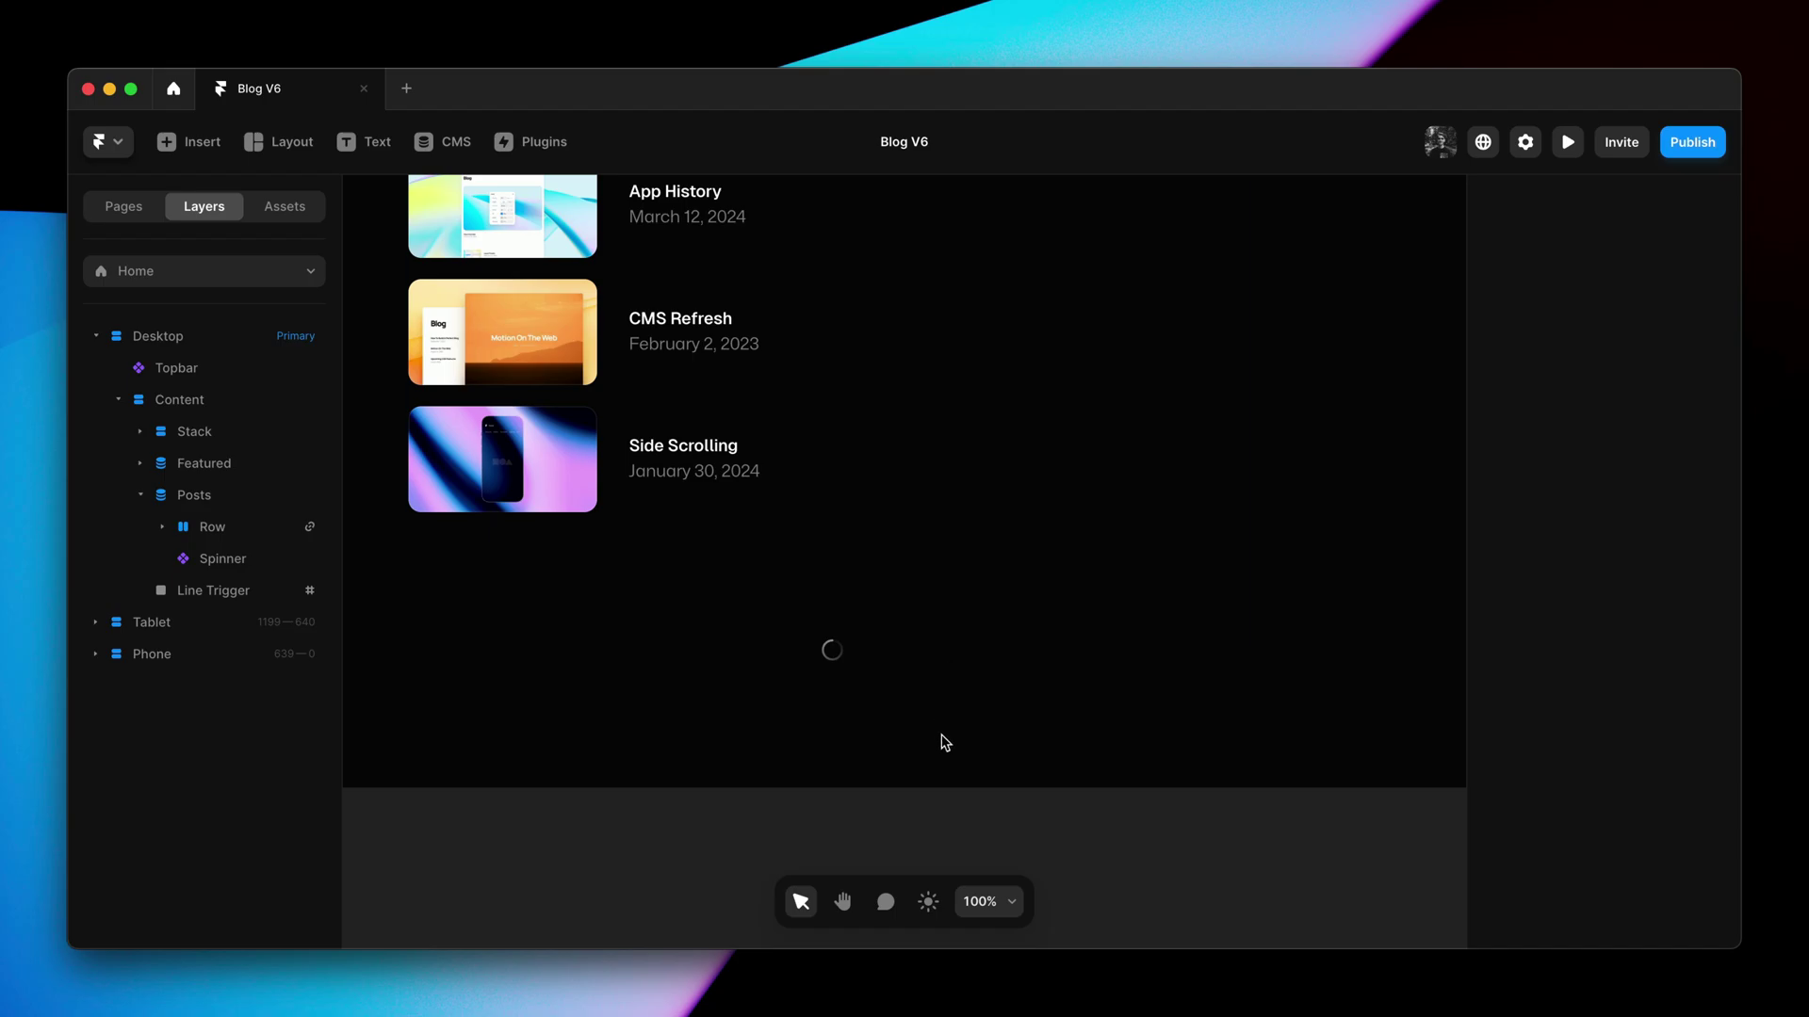
{"action": "key", "text": "h"}
{"action": "scroll", "coordinate": [945, 744], "scroll_direction": "up", "scroll_amount": 10}
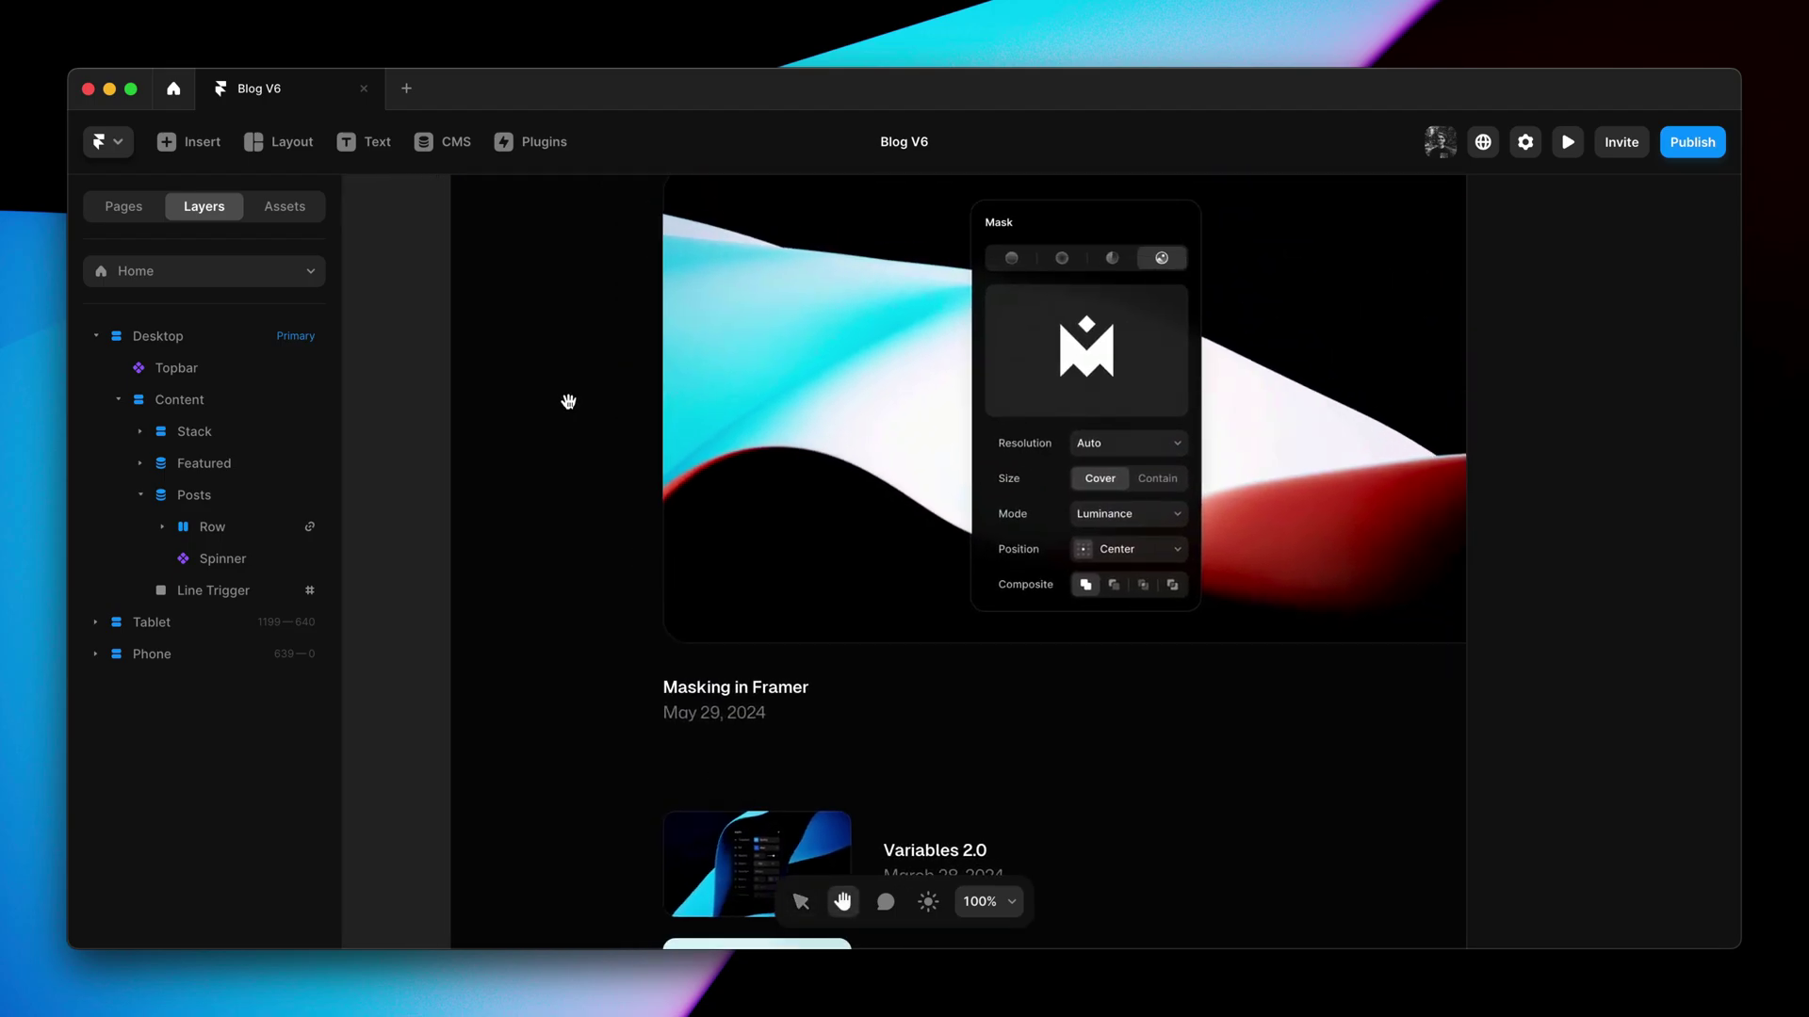
{"action": "left_click_drag", "start_coordinate": [570, 400], "coordinate": [642, 757]}
{"action": "scroll", "coordinate": [626, 501], "scroll_direction": "up", "scroll_amount": 3}
{"action": "key", "text": "v"}
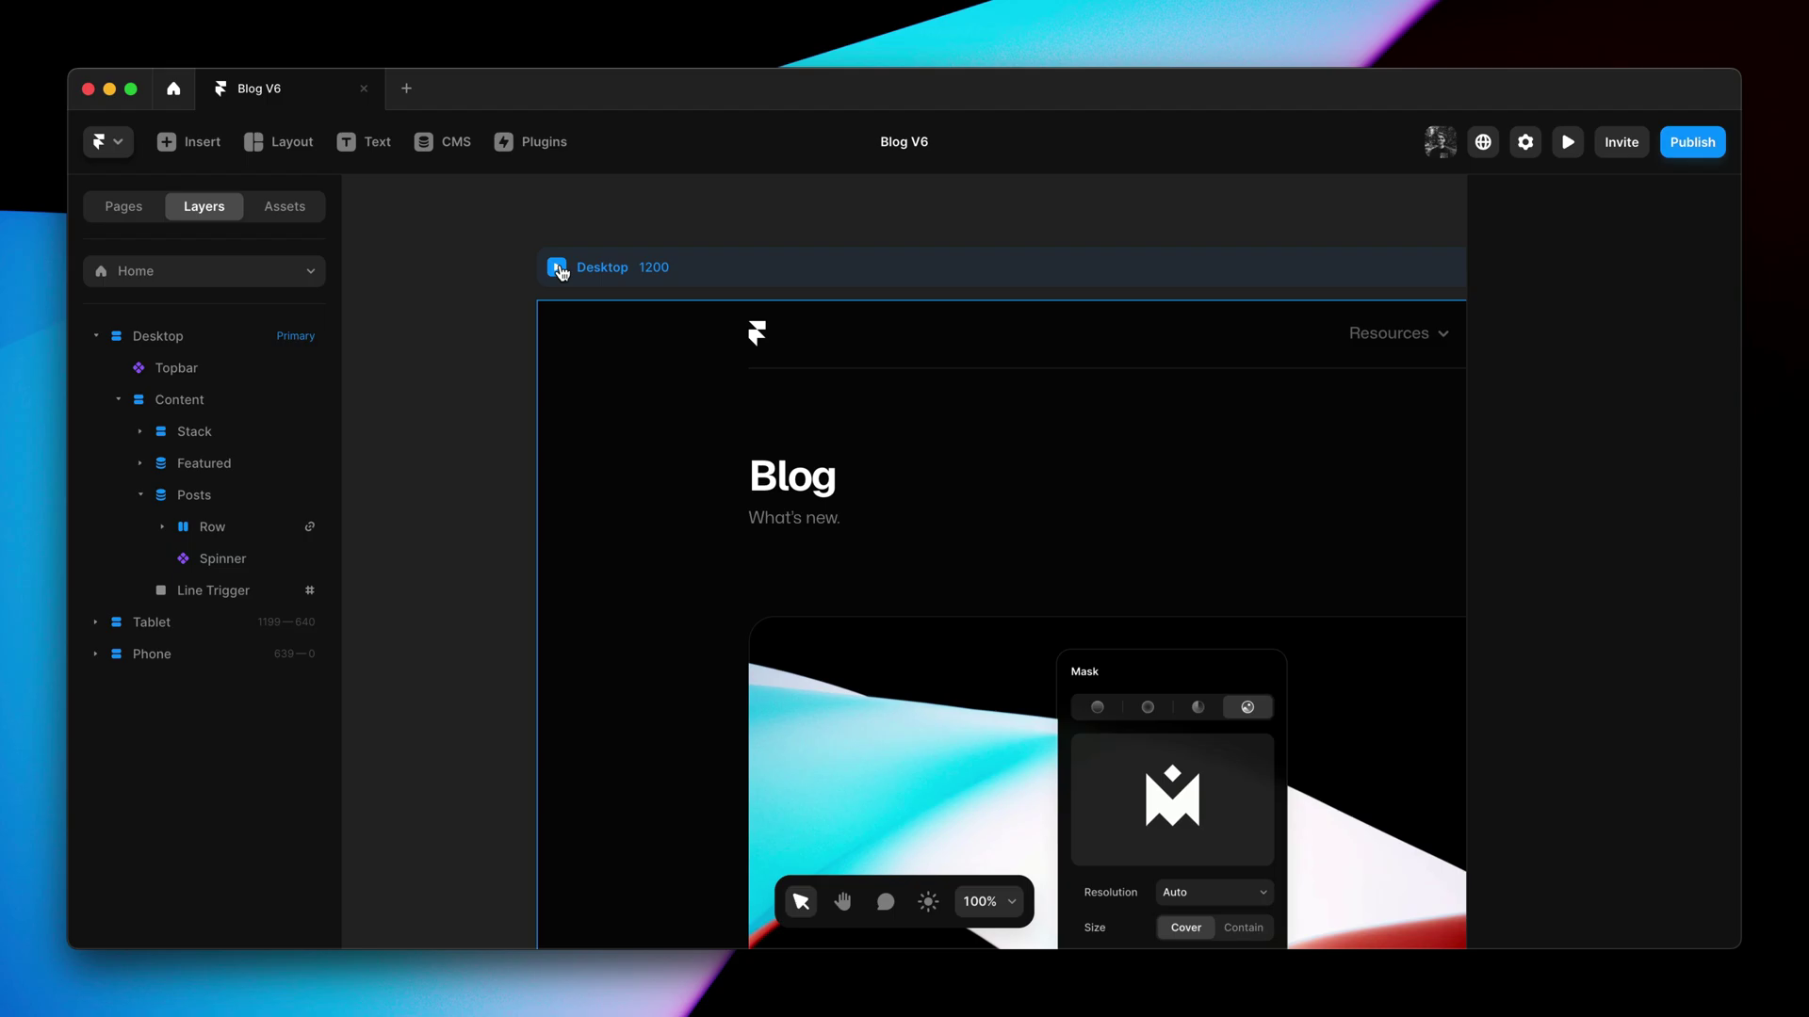
Preview the Desktop blog page and scroll through the post list
{"action": "left_click", "coordinate": [556, 267]}
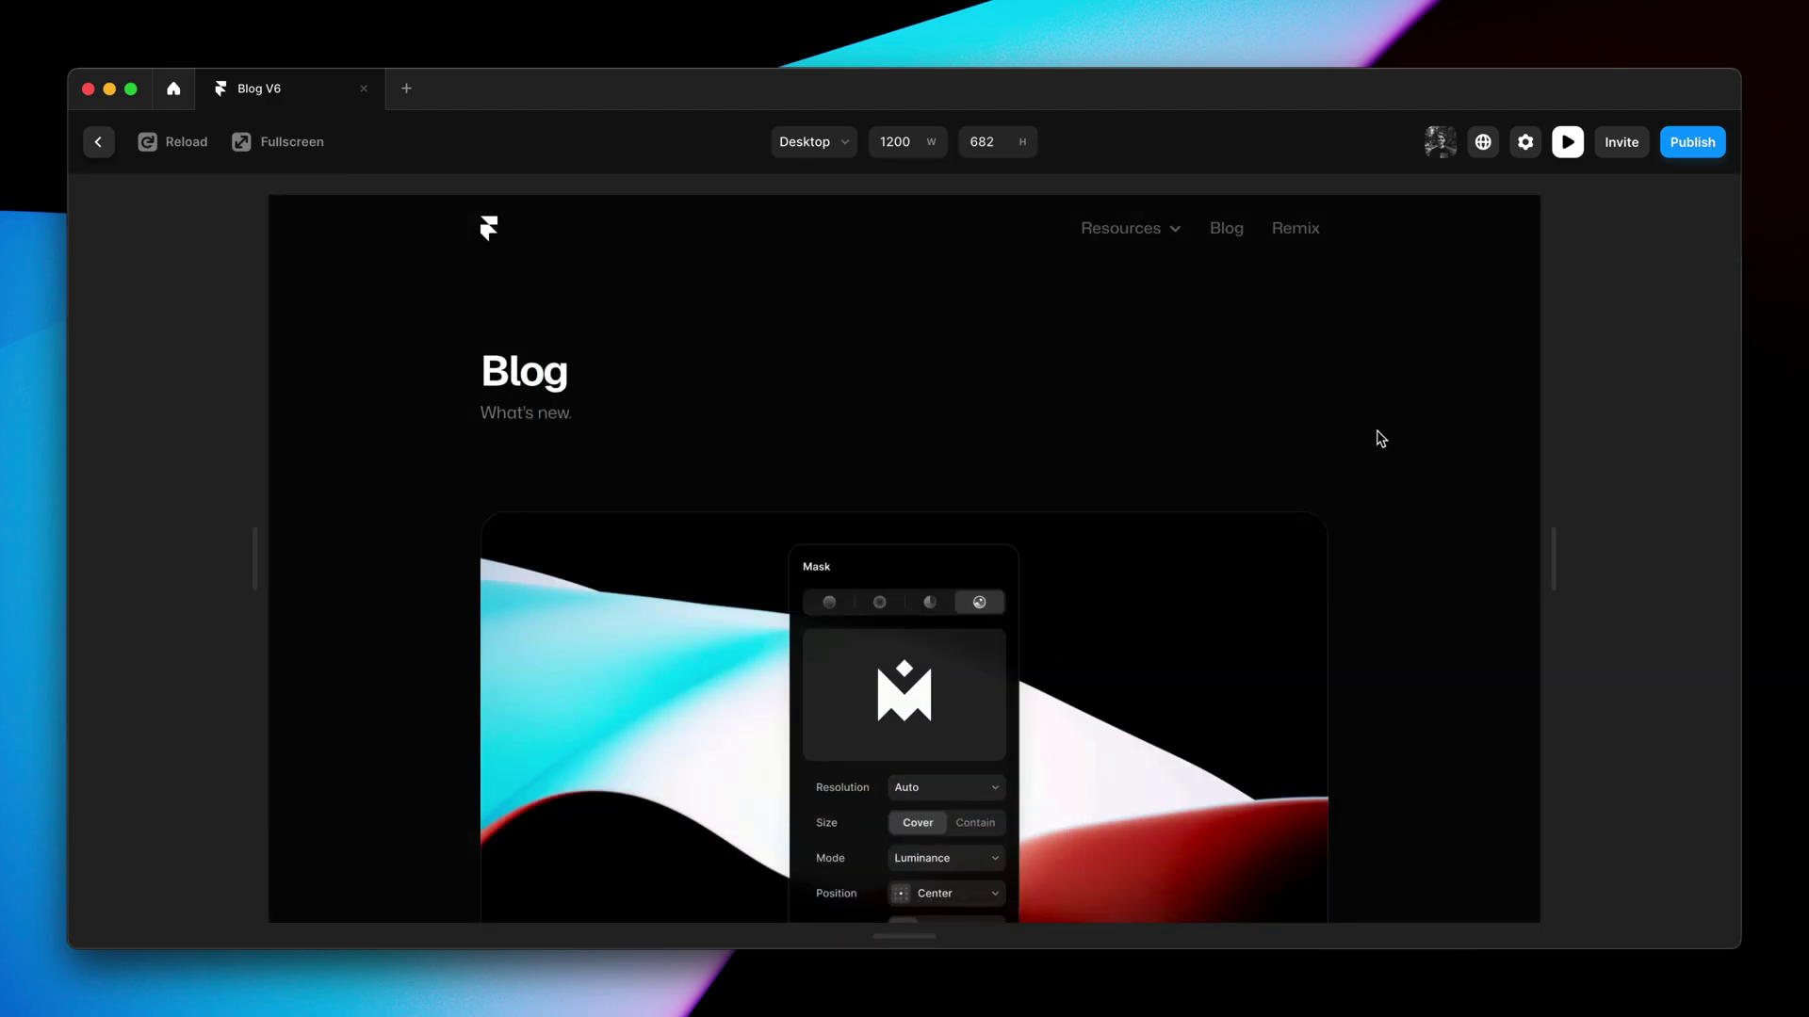
{"action": "scroll", "coordinate": [1380, 439], "scroll_direction": "down", "scroll_amount": 15}
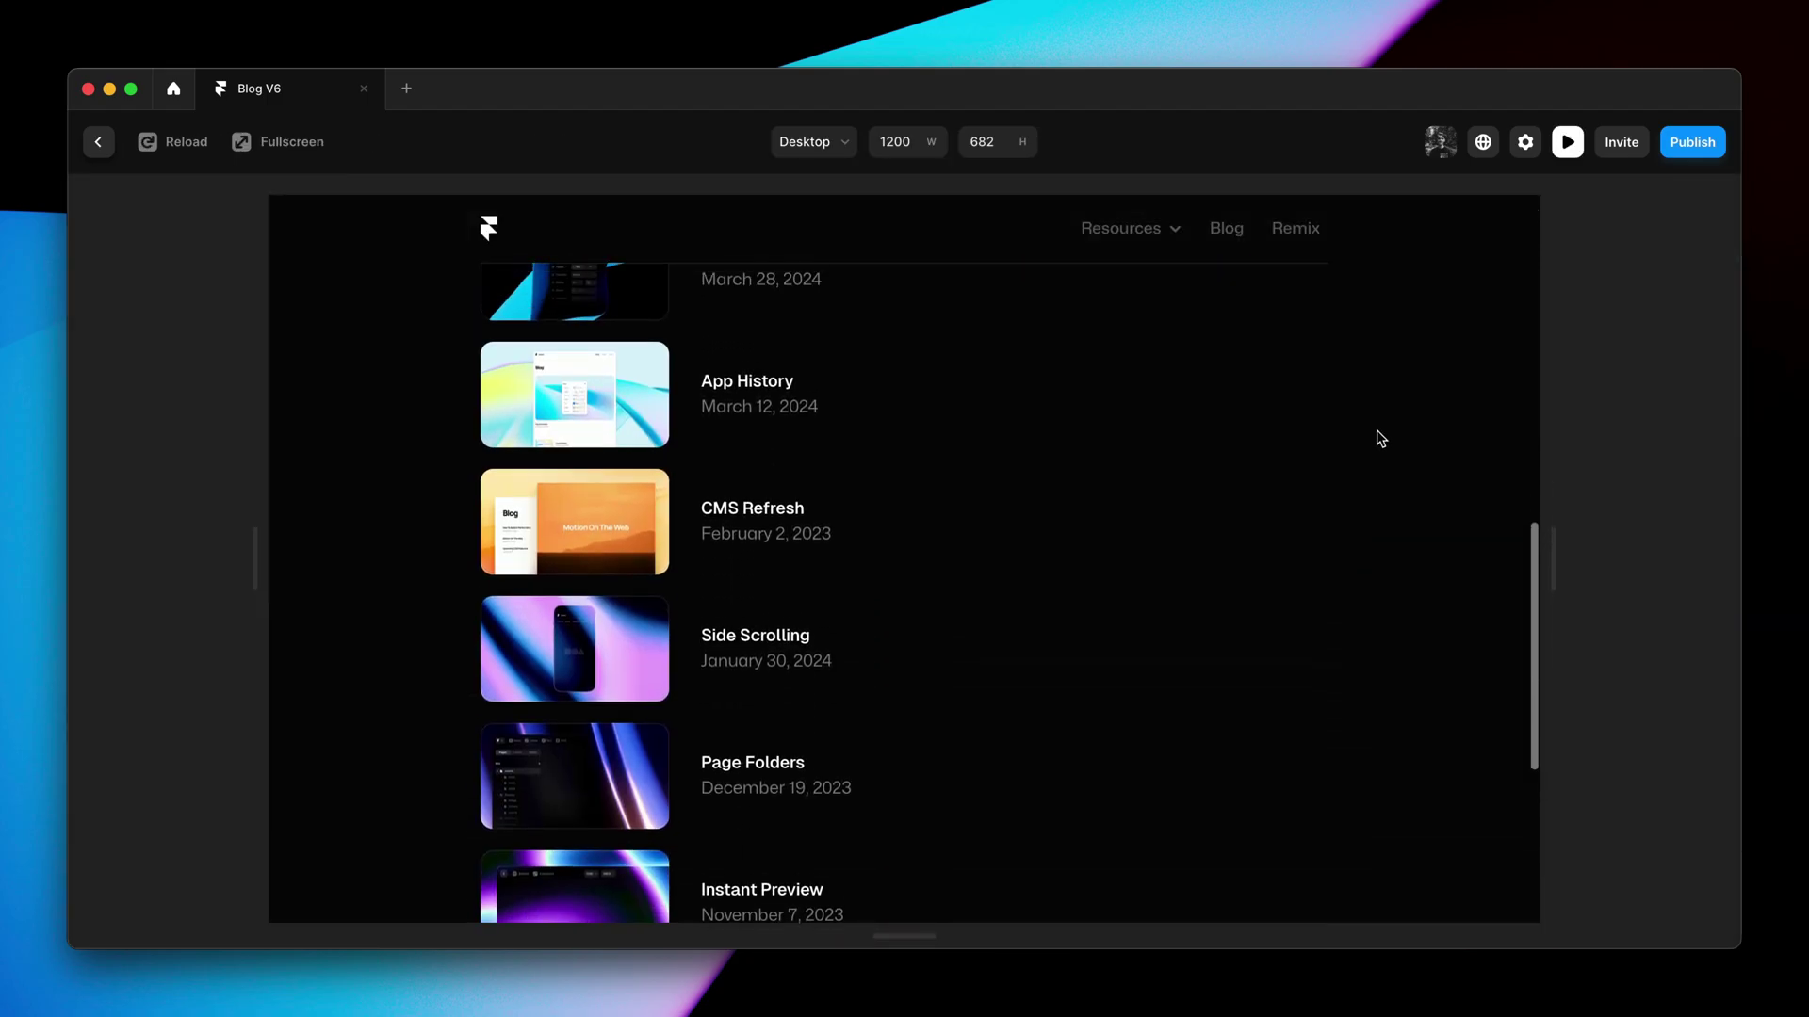
{"action": "scroll", "coordinate": [1380, 439], "scroll_direction": "up", "scroll_amount": 15}
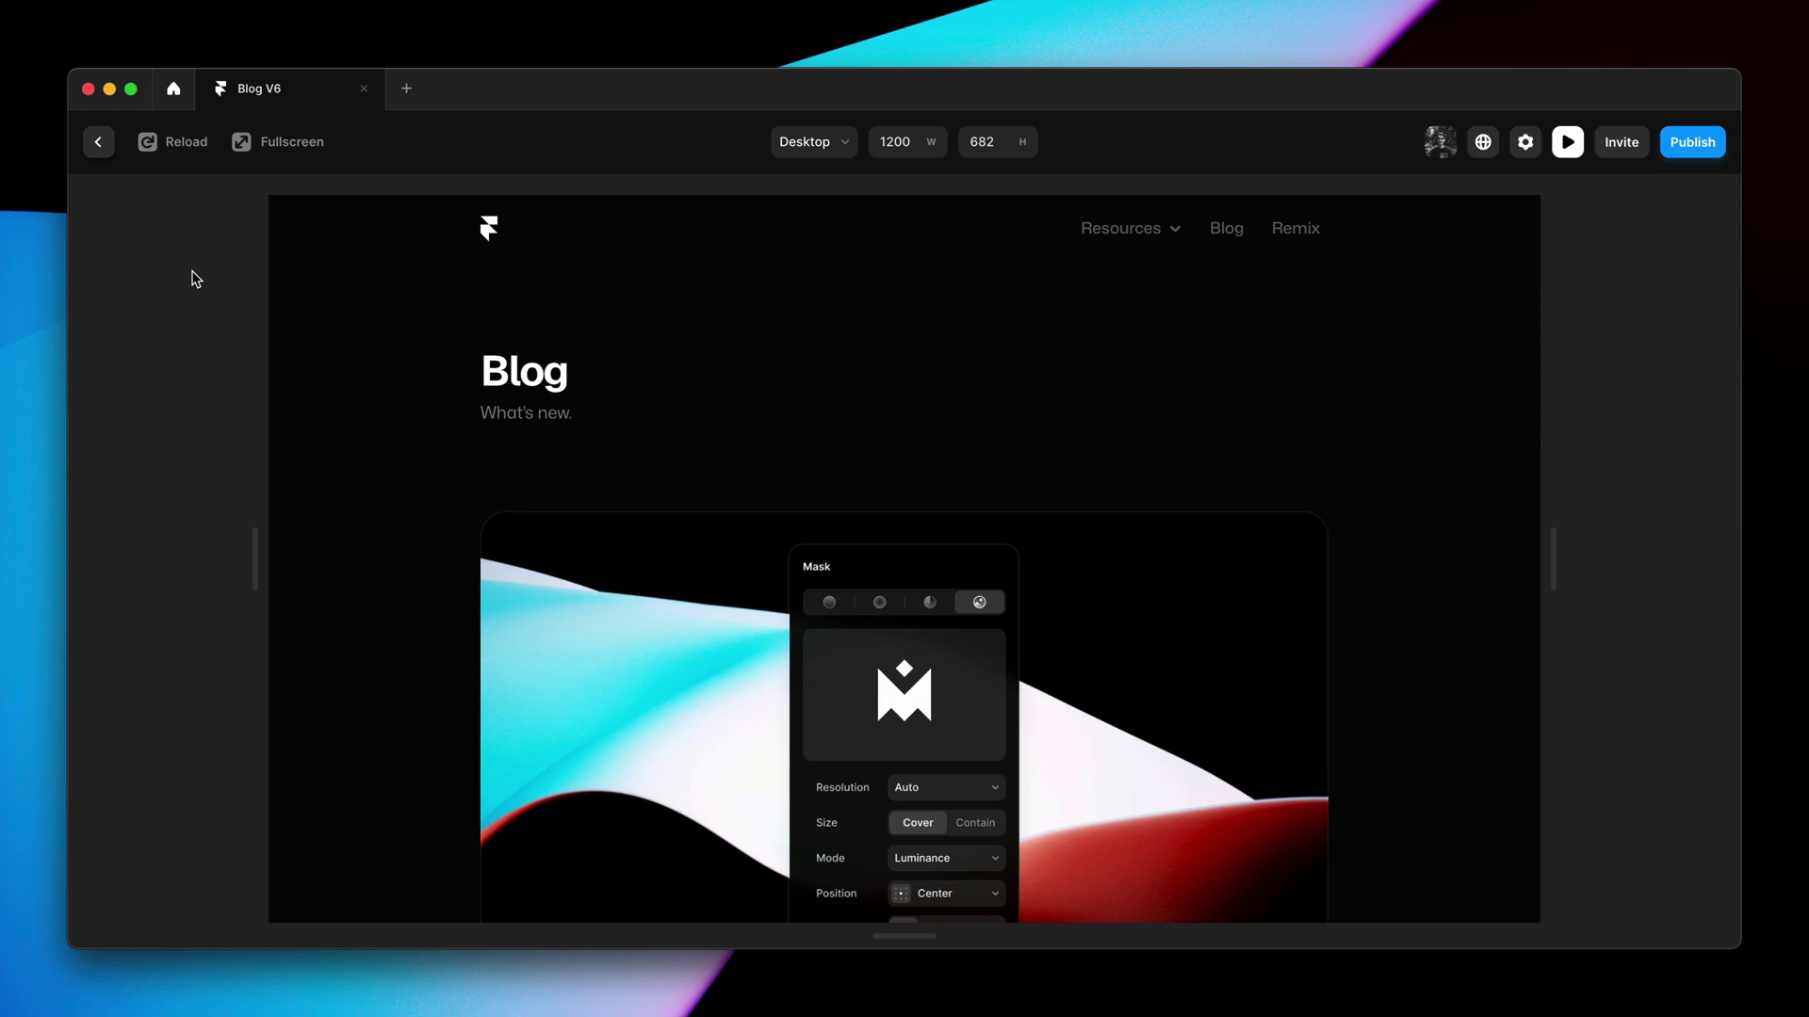
Reload the preview and scroll down until more posts load, reaching Layout Presets
{"action": "left_click", "coordinate": [173, 146]}
{"action": "scroll", "coordinate": [1369, 439], "scroll_direction": "down", "scroll_amount": 5}
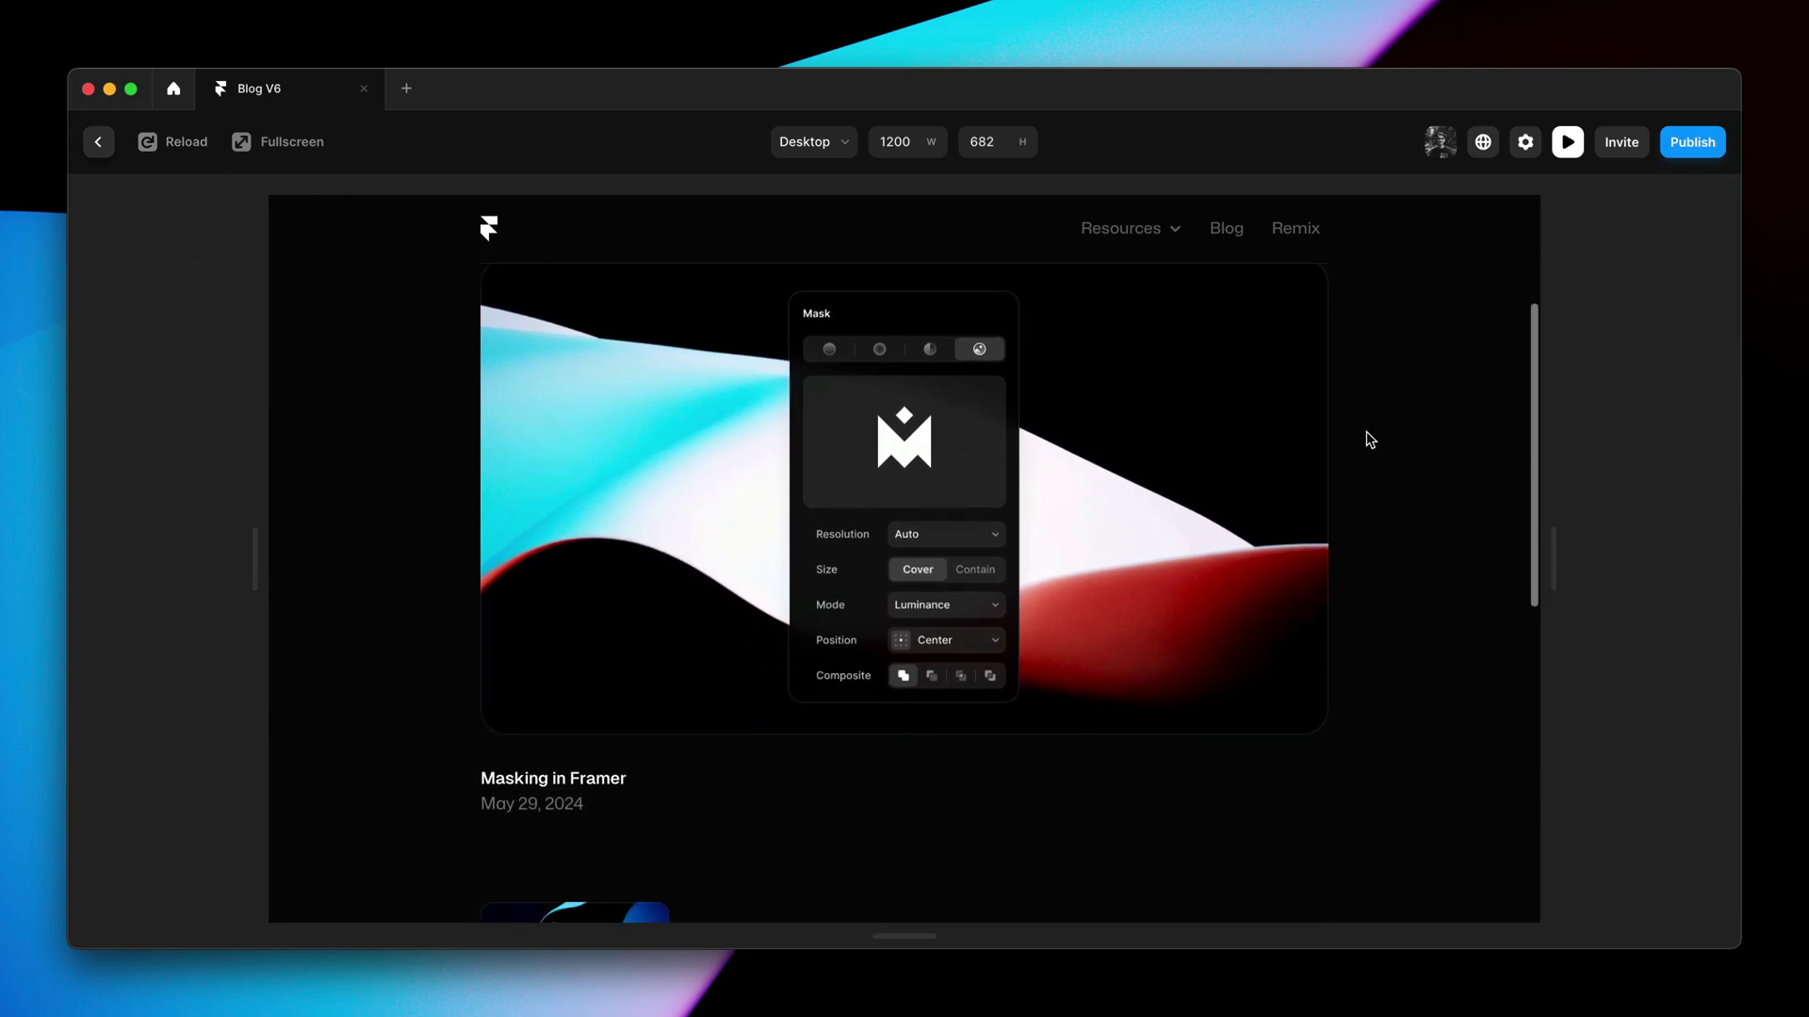
{"action": "scroll", "coordinate": [1370, 439], "scroll_direction": "down", "scroll_amount": 8}
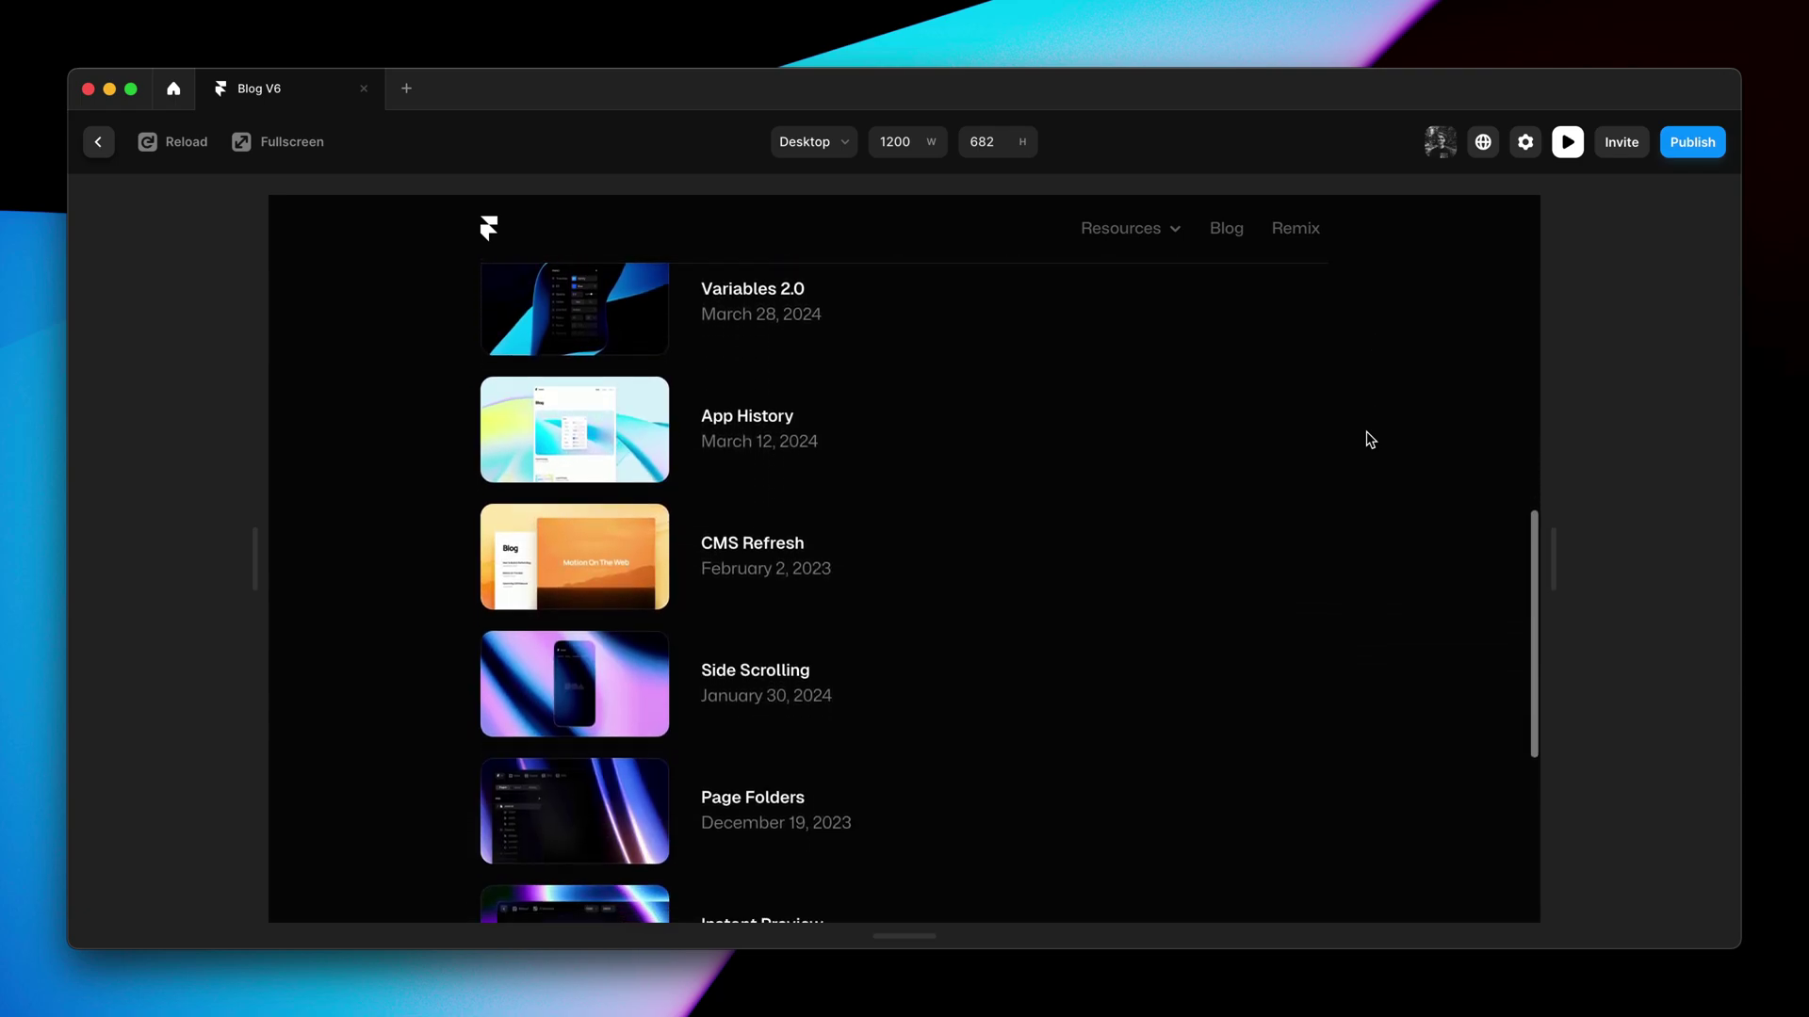
{"action": "scroll", "coordinate": [1370, 439], "scroll_direction": "down", "scroll_amount": 2}
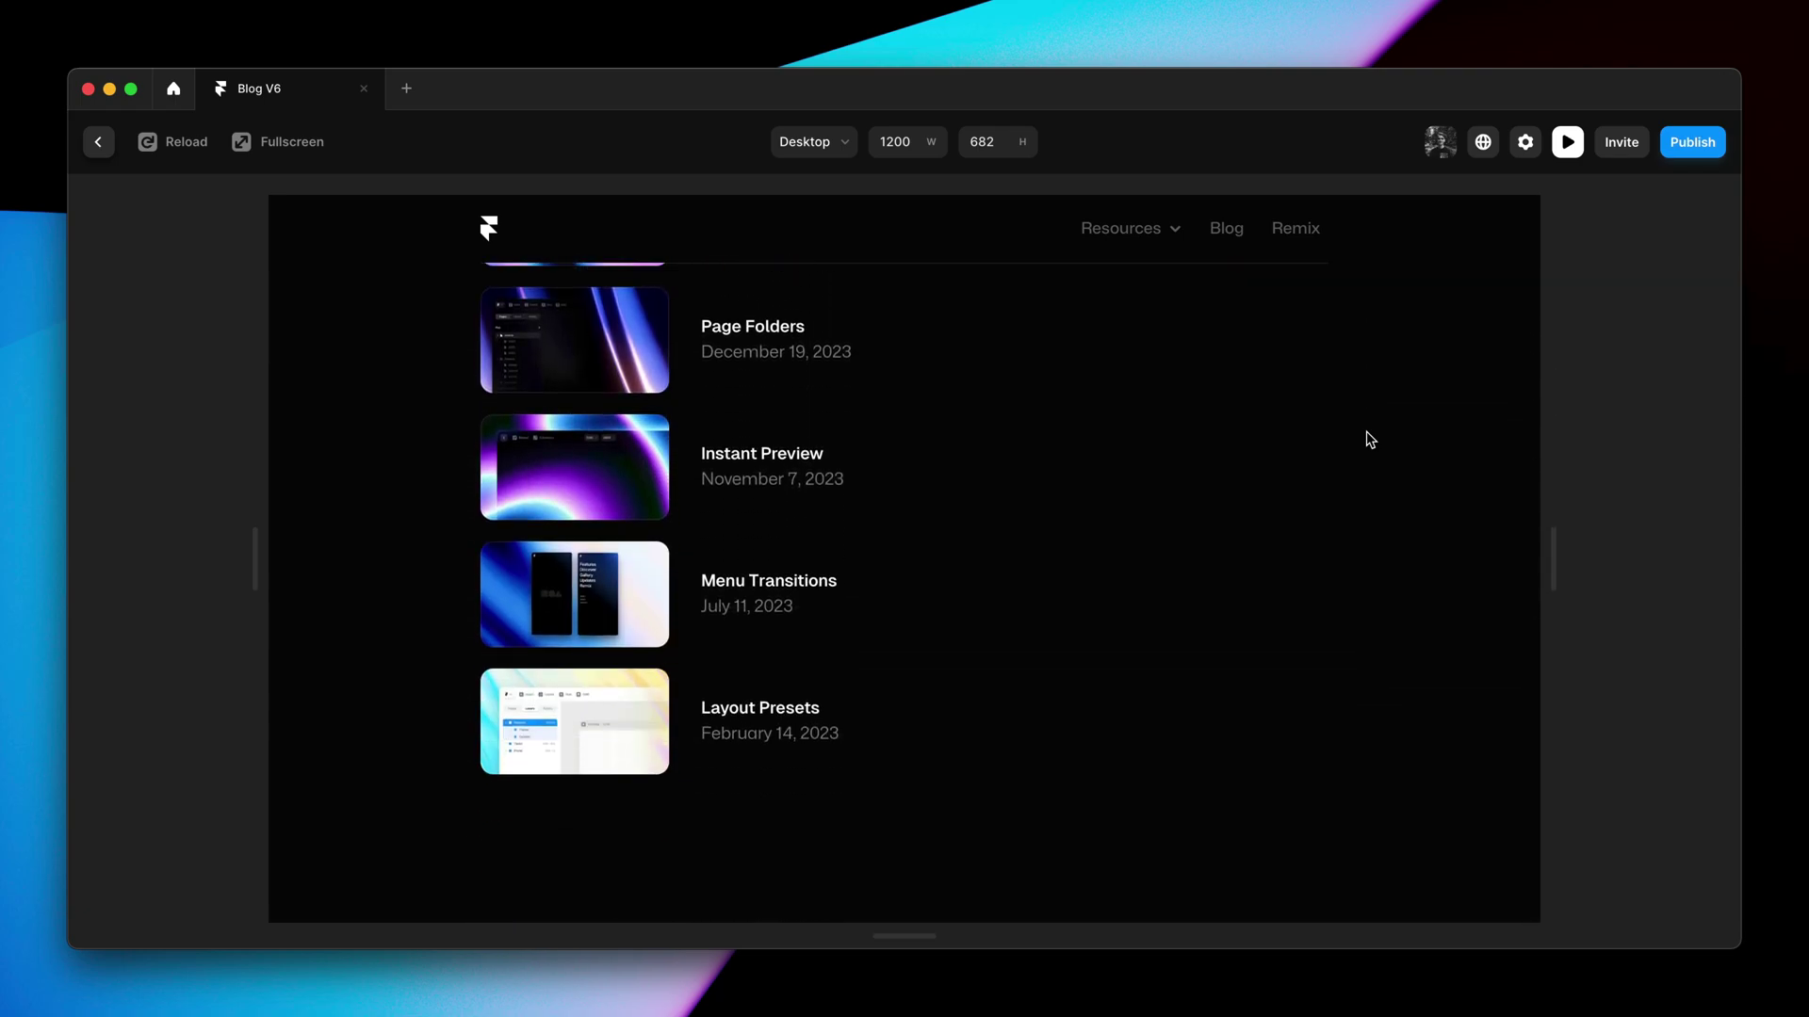
{"action": "scroll", "coordinate": [1369, 439], "scroll_direction": "up", "scroll_amount": 8}
{"action": "scroll", "coordinate": [1370, 439], "scroll_direction": "up", "scroll_amount": 4}
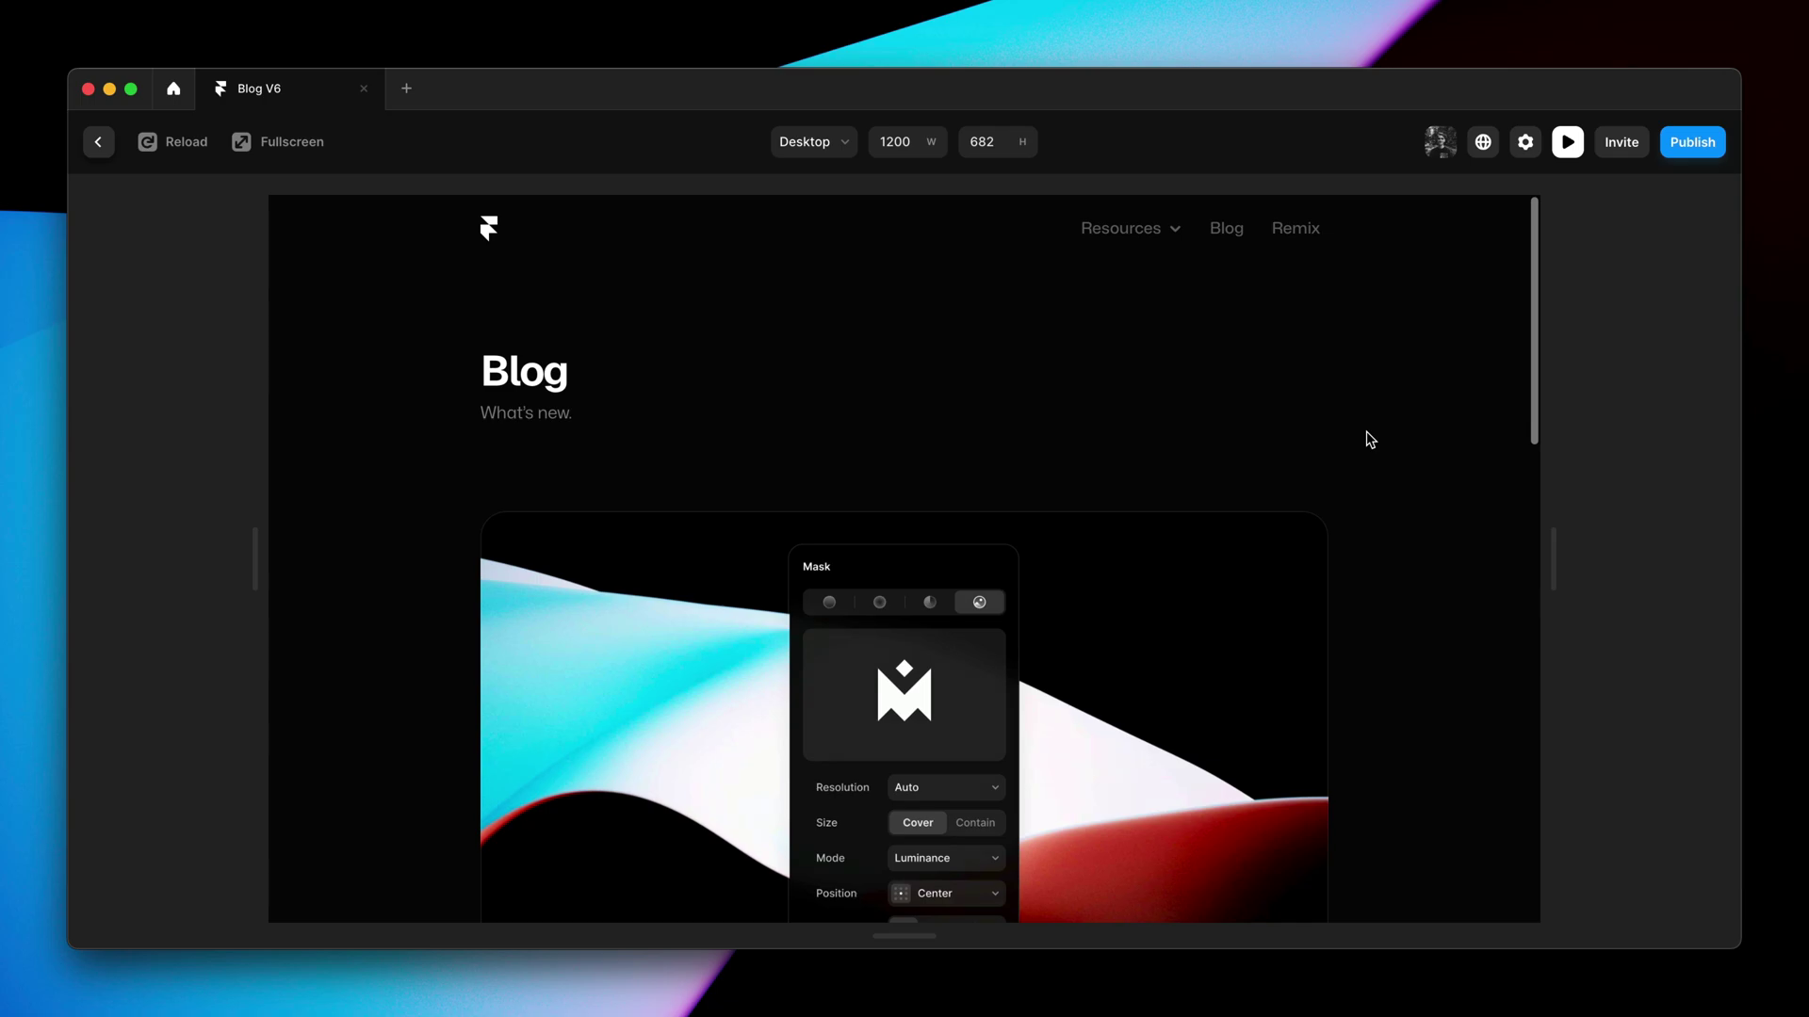